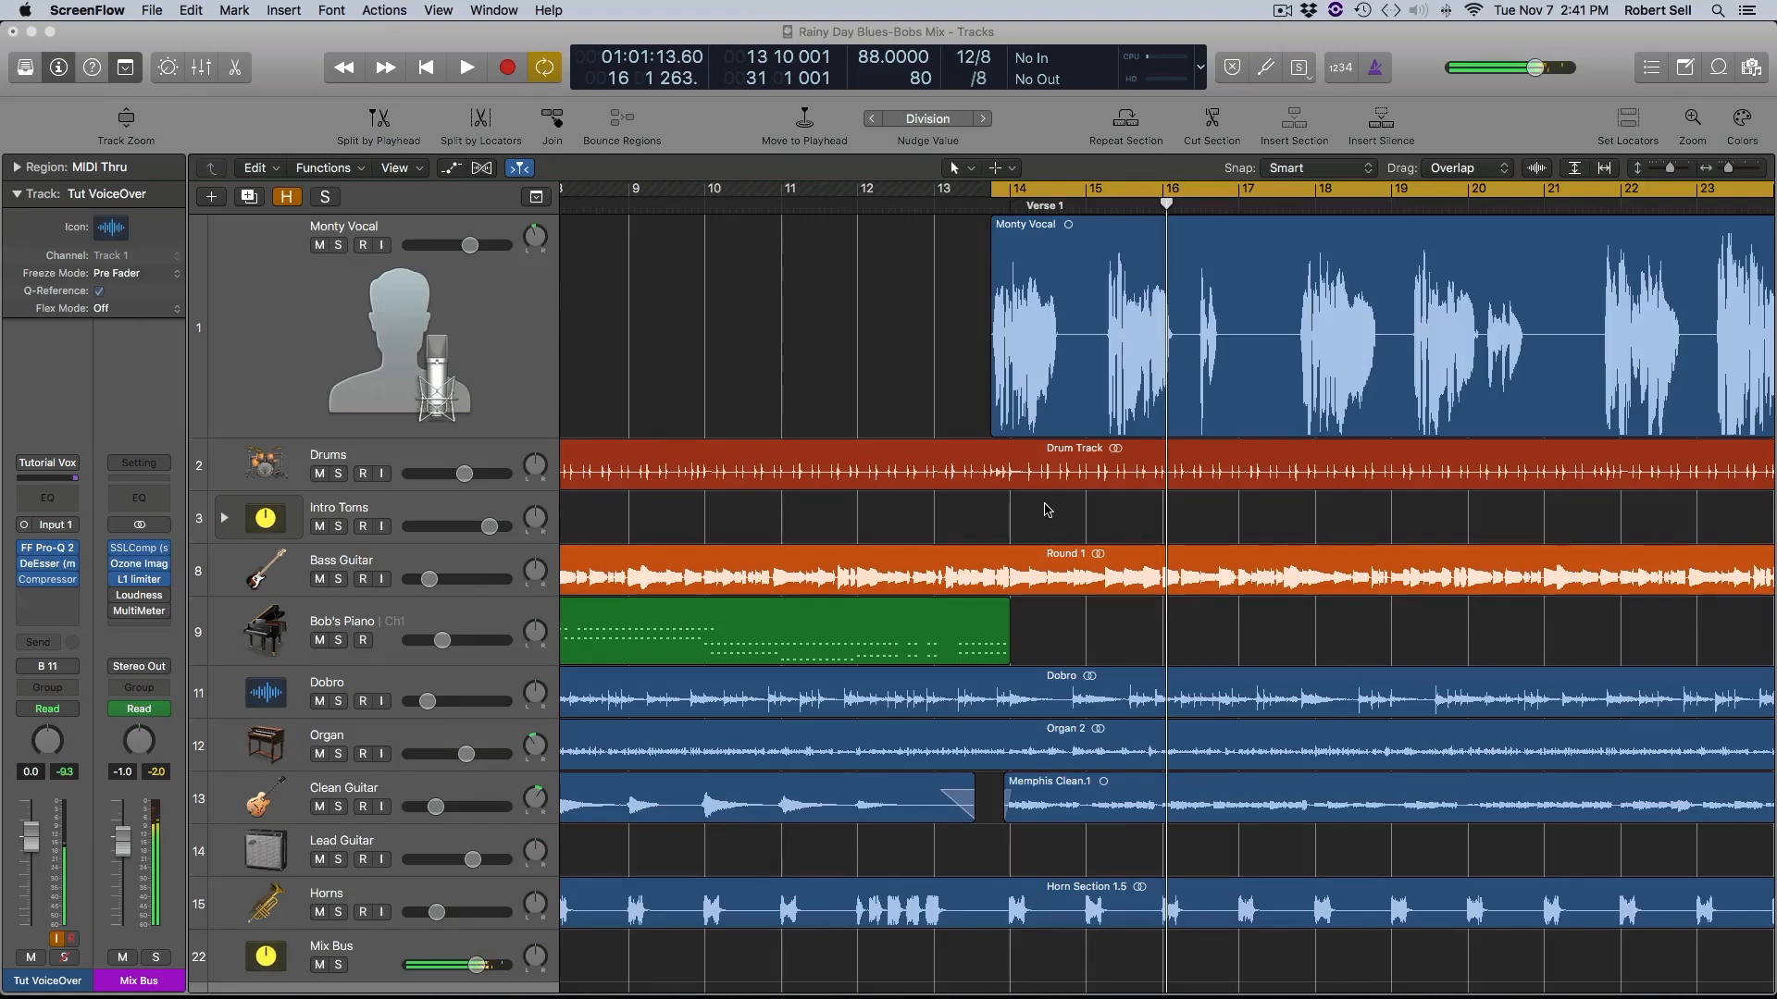
Step: Play back the song from bar 16 in Verse 1
key(space)
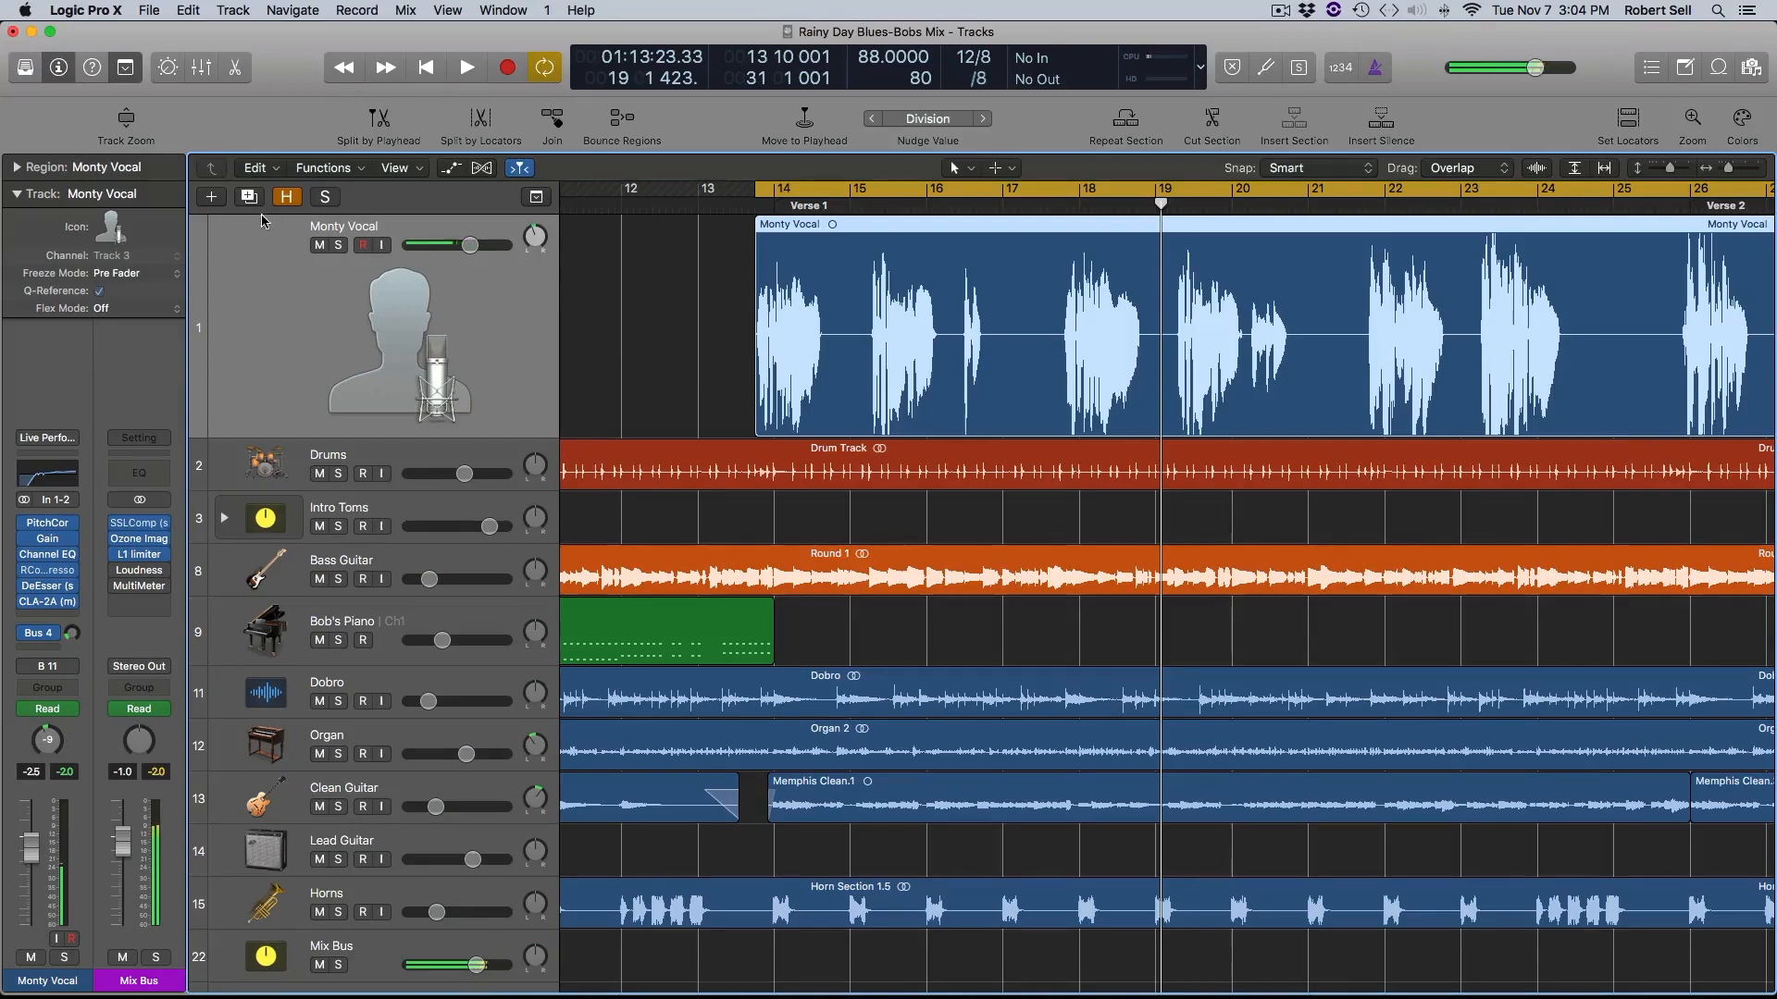
Step: Add a new audio track below the lead vocal and name it V Pitch 6
click(212, 198)
key(Return)
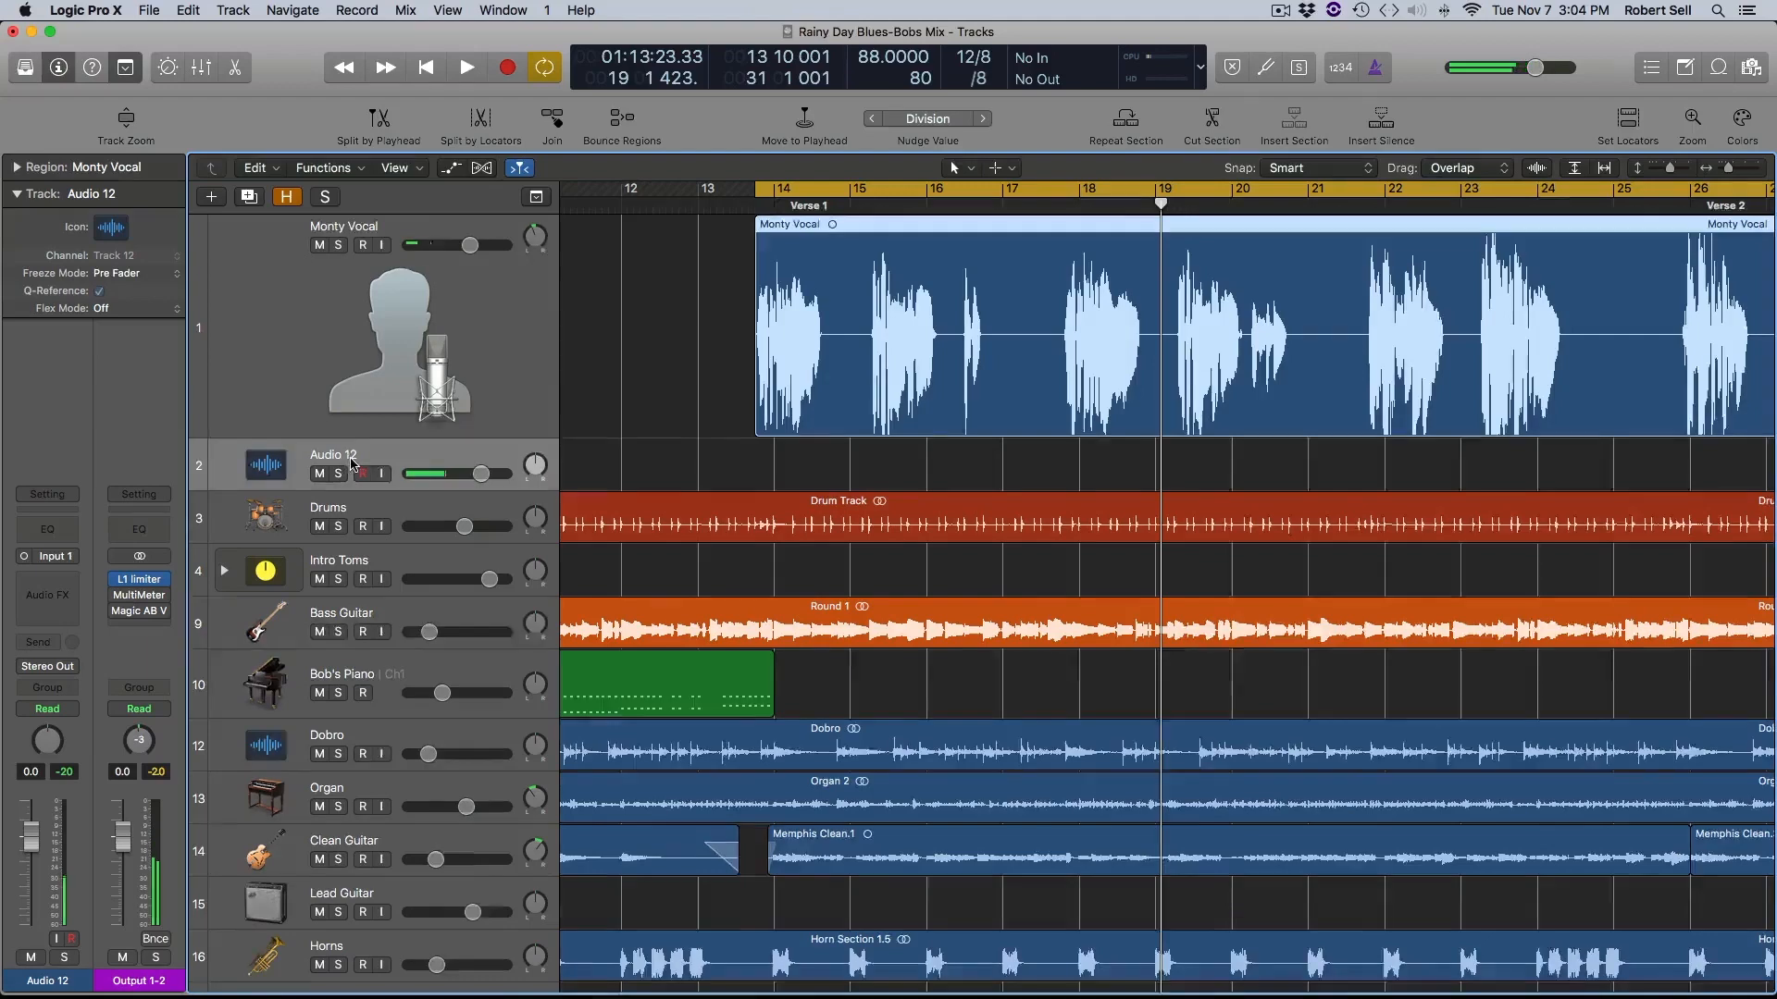
double_click(351, 455)
text(V P)
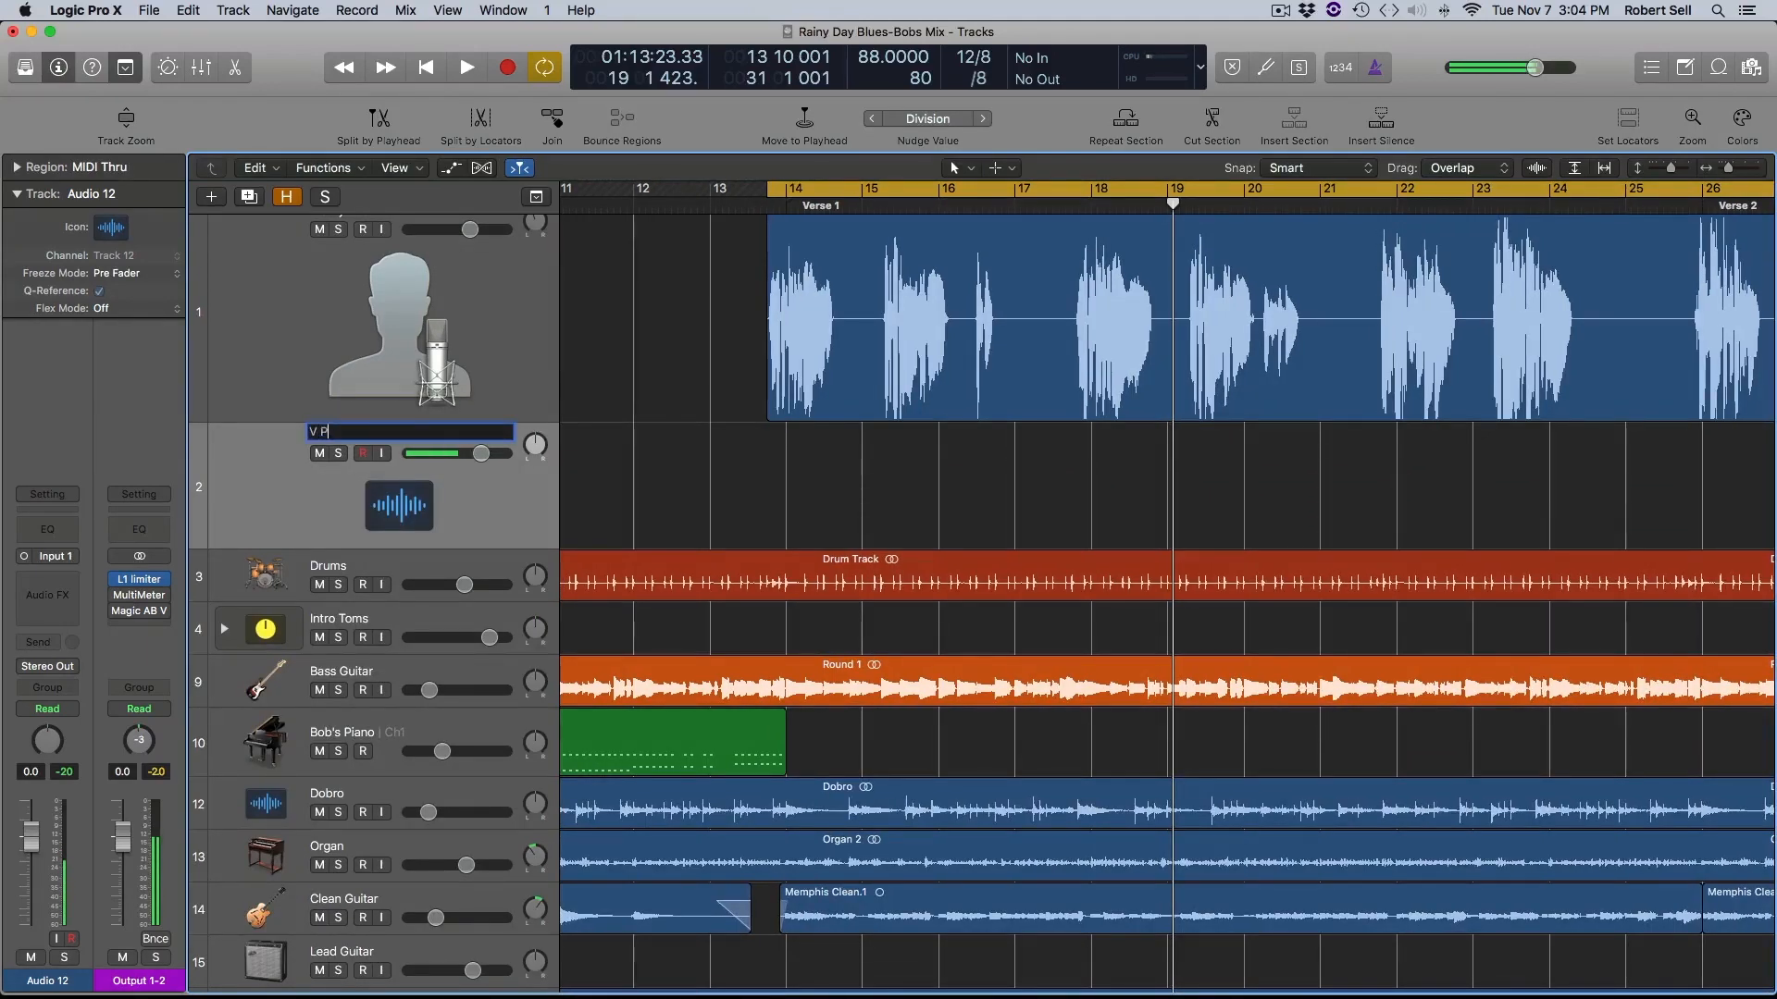
text(itch 6)
key(Return)
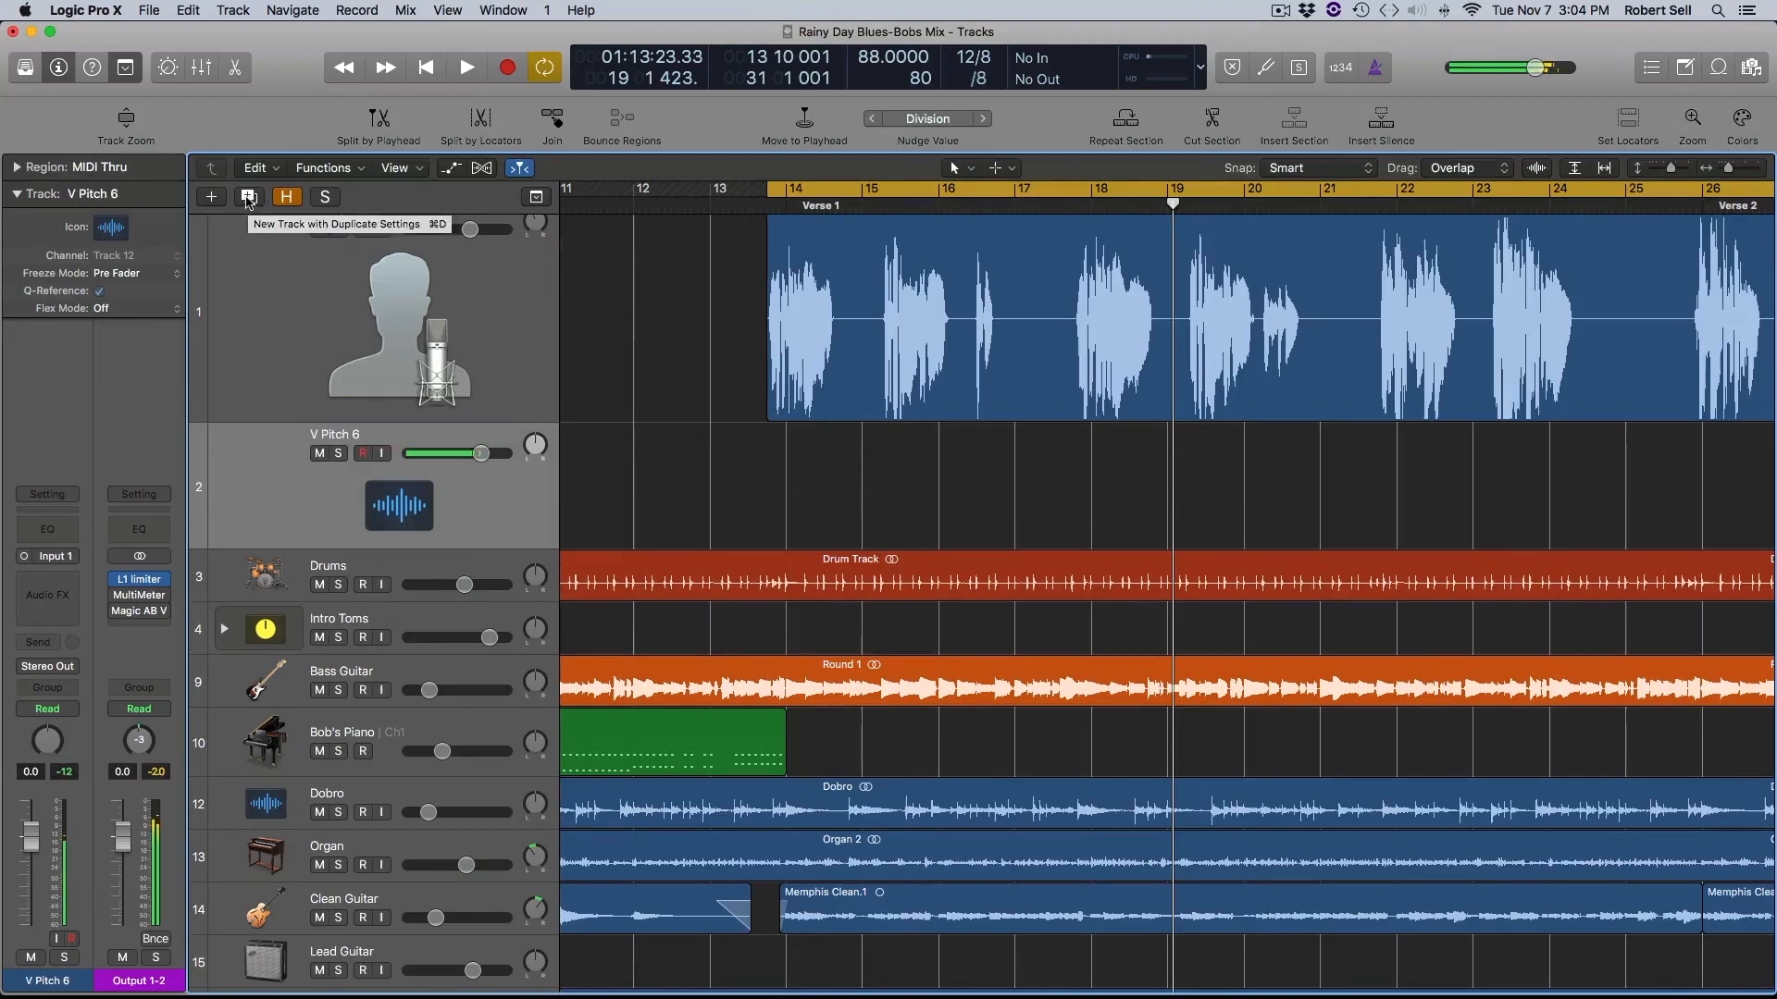
Step: Create three more tracks with the same settings as the V Pitch 6 track
click(248, 198)
click(248, 197)
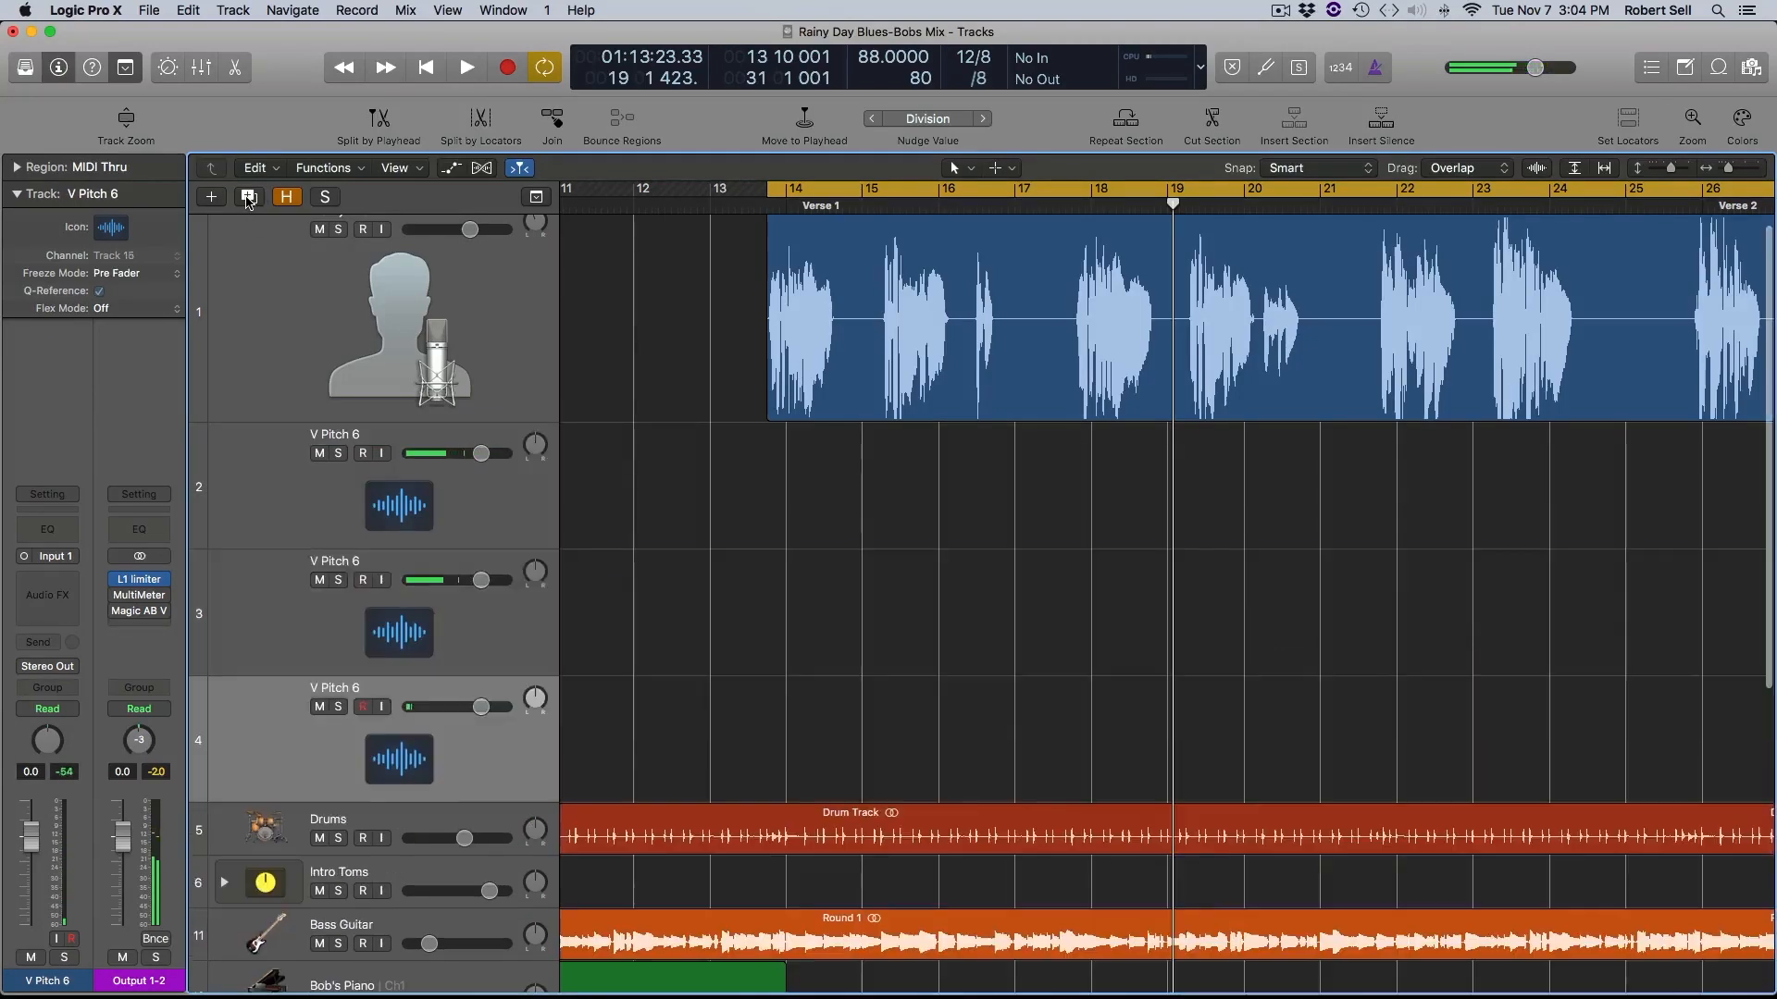
click(248, 197)
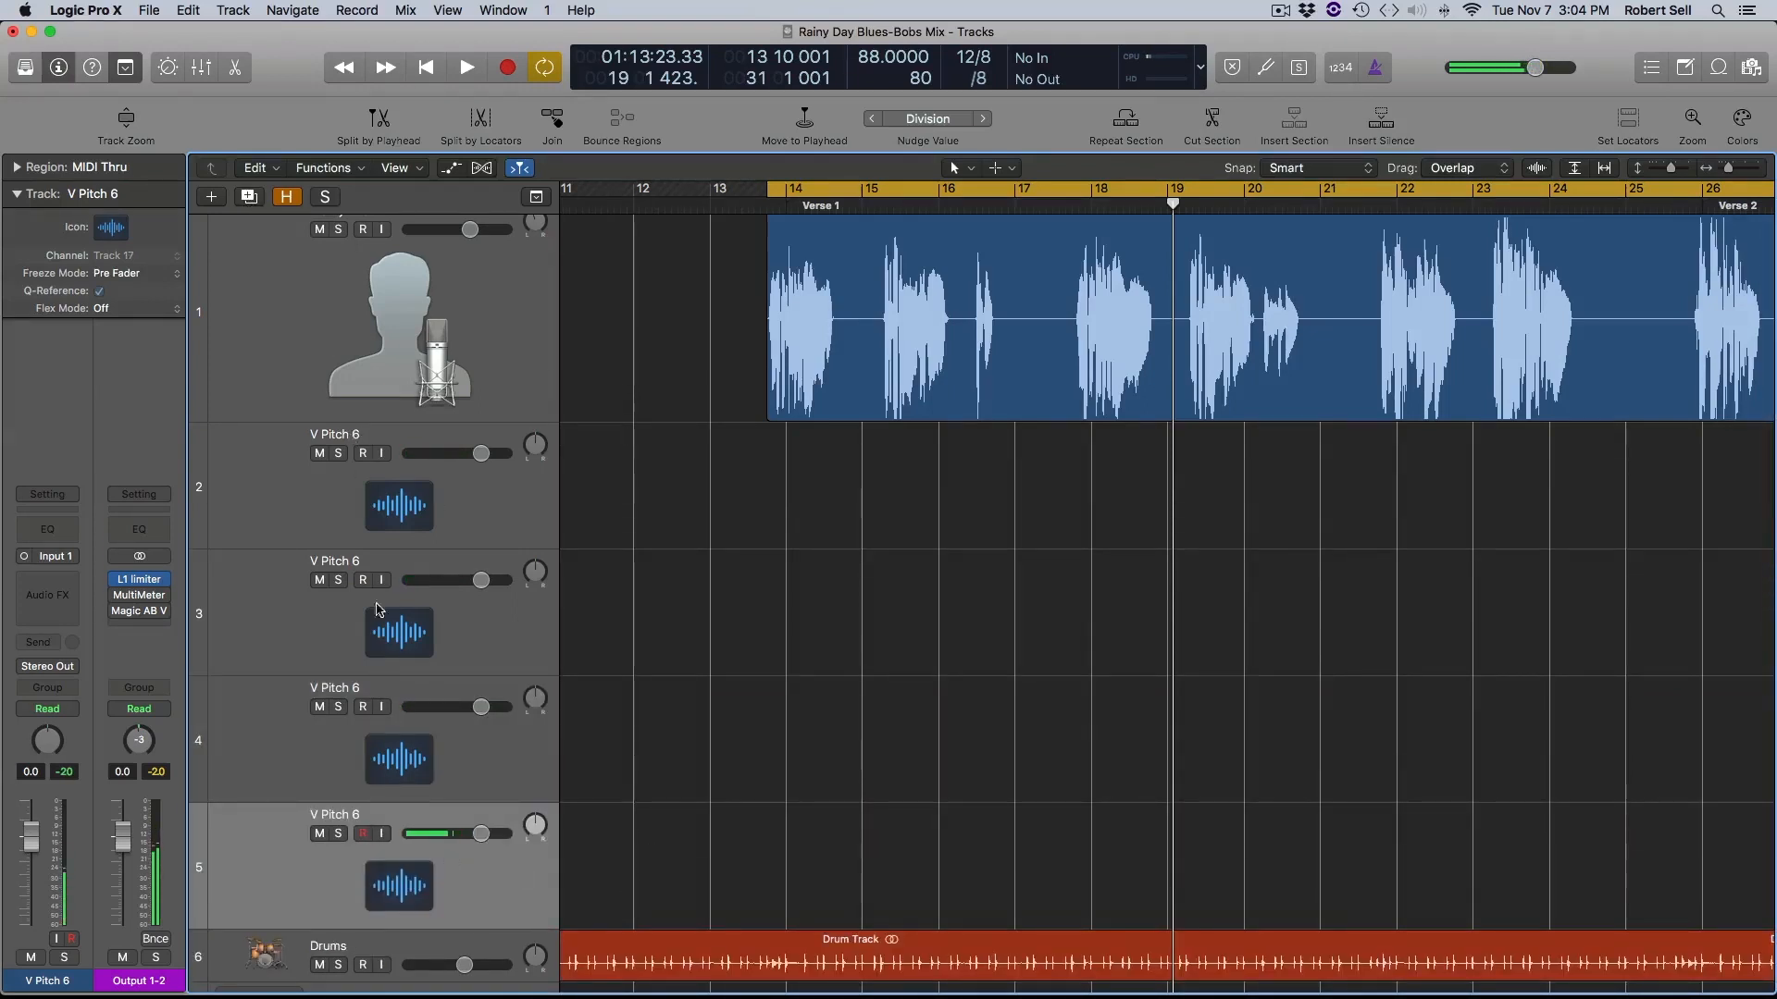
Step: Rename the three duplicate tracks as V Pitch 9, V Pitch 12 and V Pitch 15
double_click(378, 560)
key(BackSpace)
text(9)
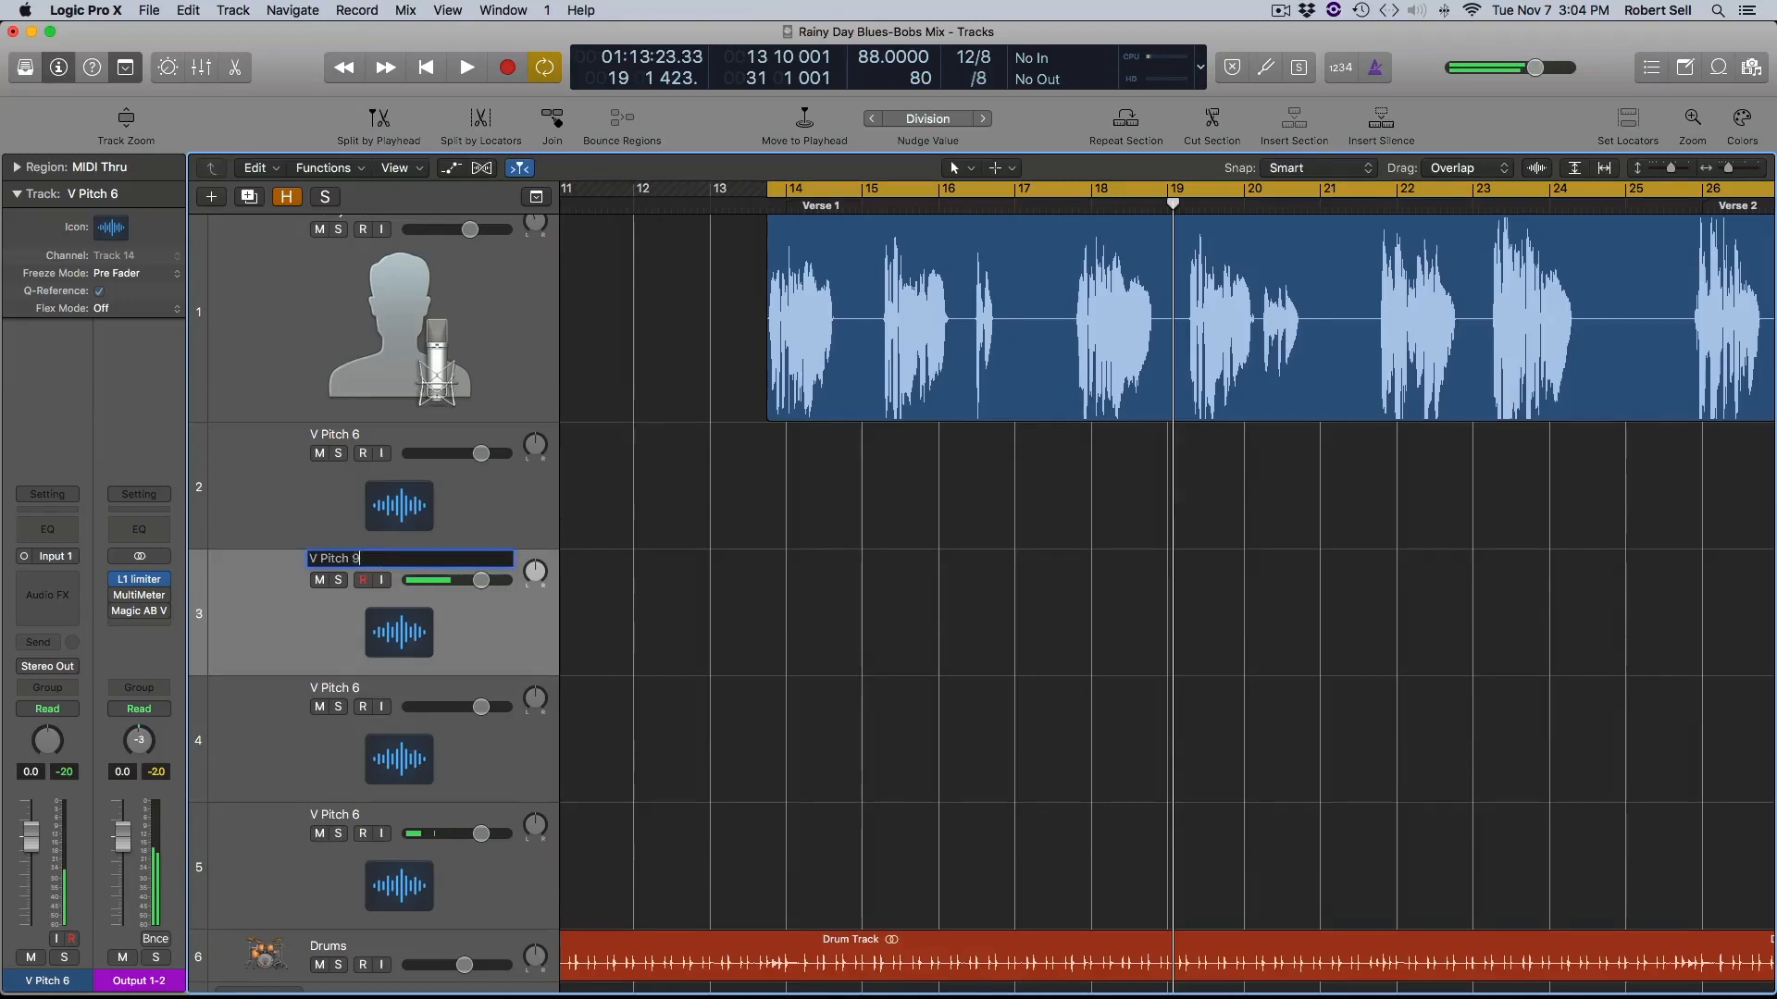
key(Escape)
double_click(373, 690)
key(BackSpace)
text(12)
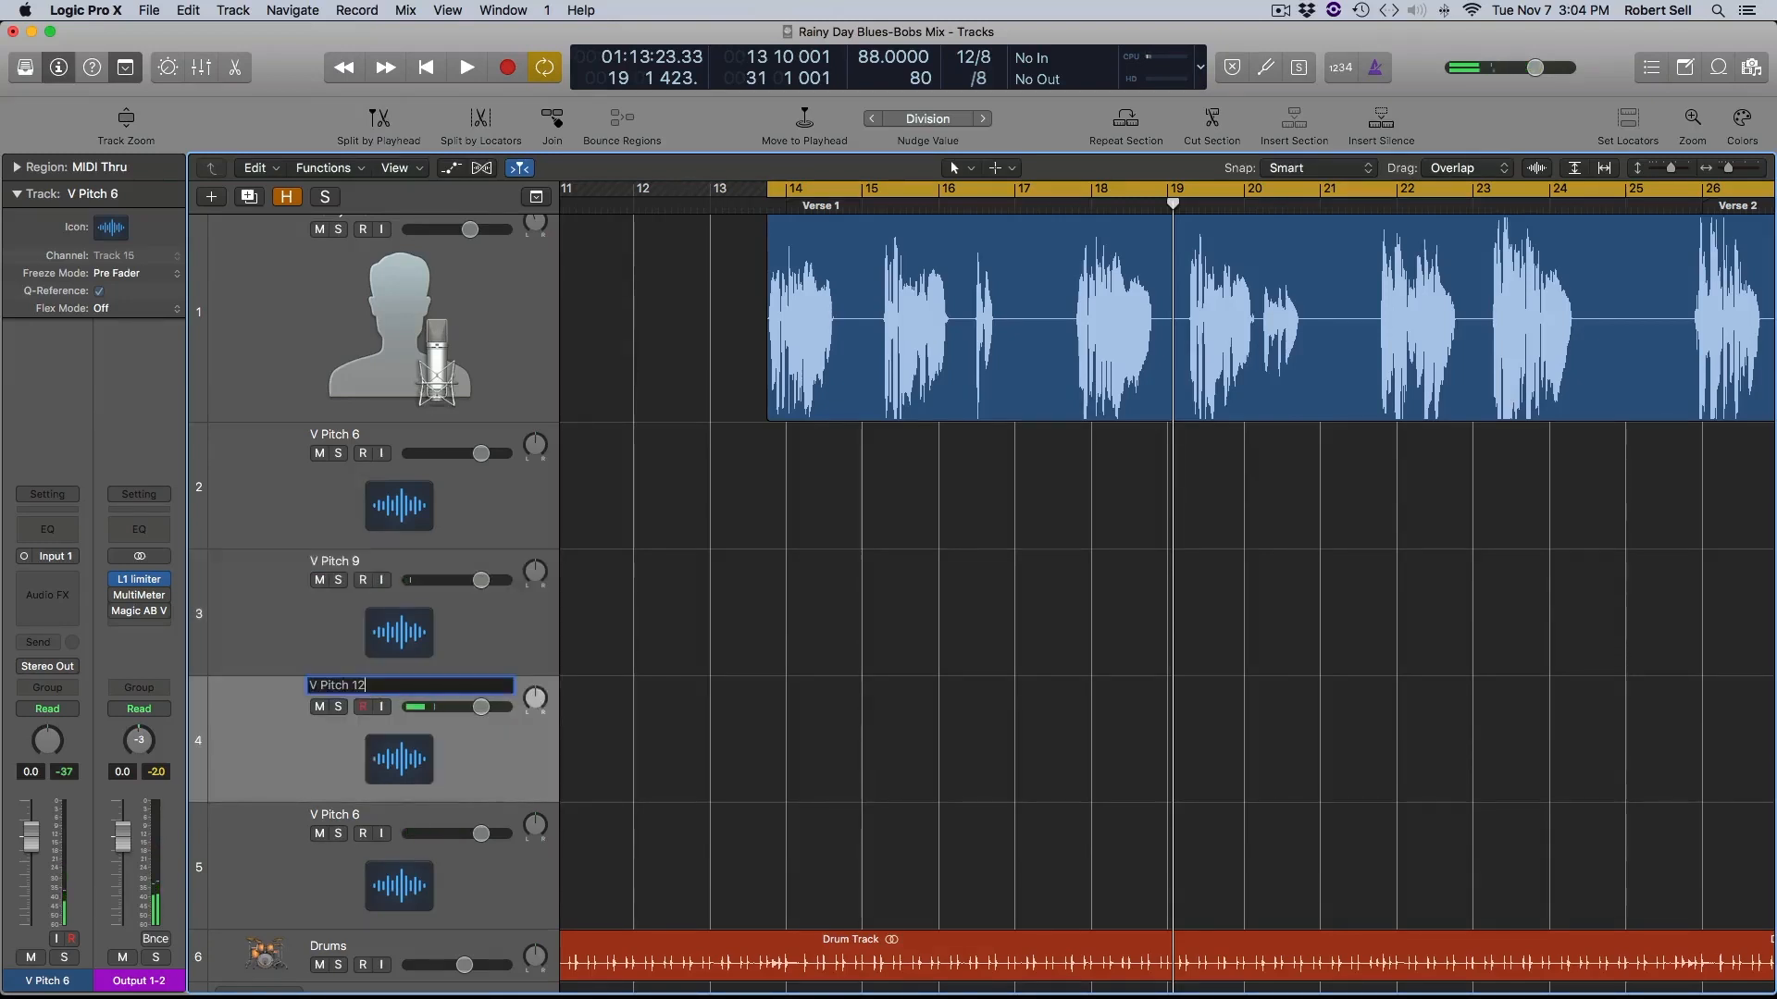
double_click(381, 817)
key(BackSpace)
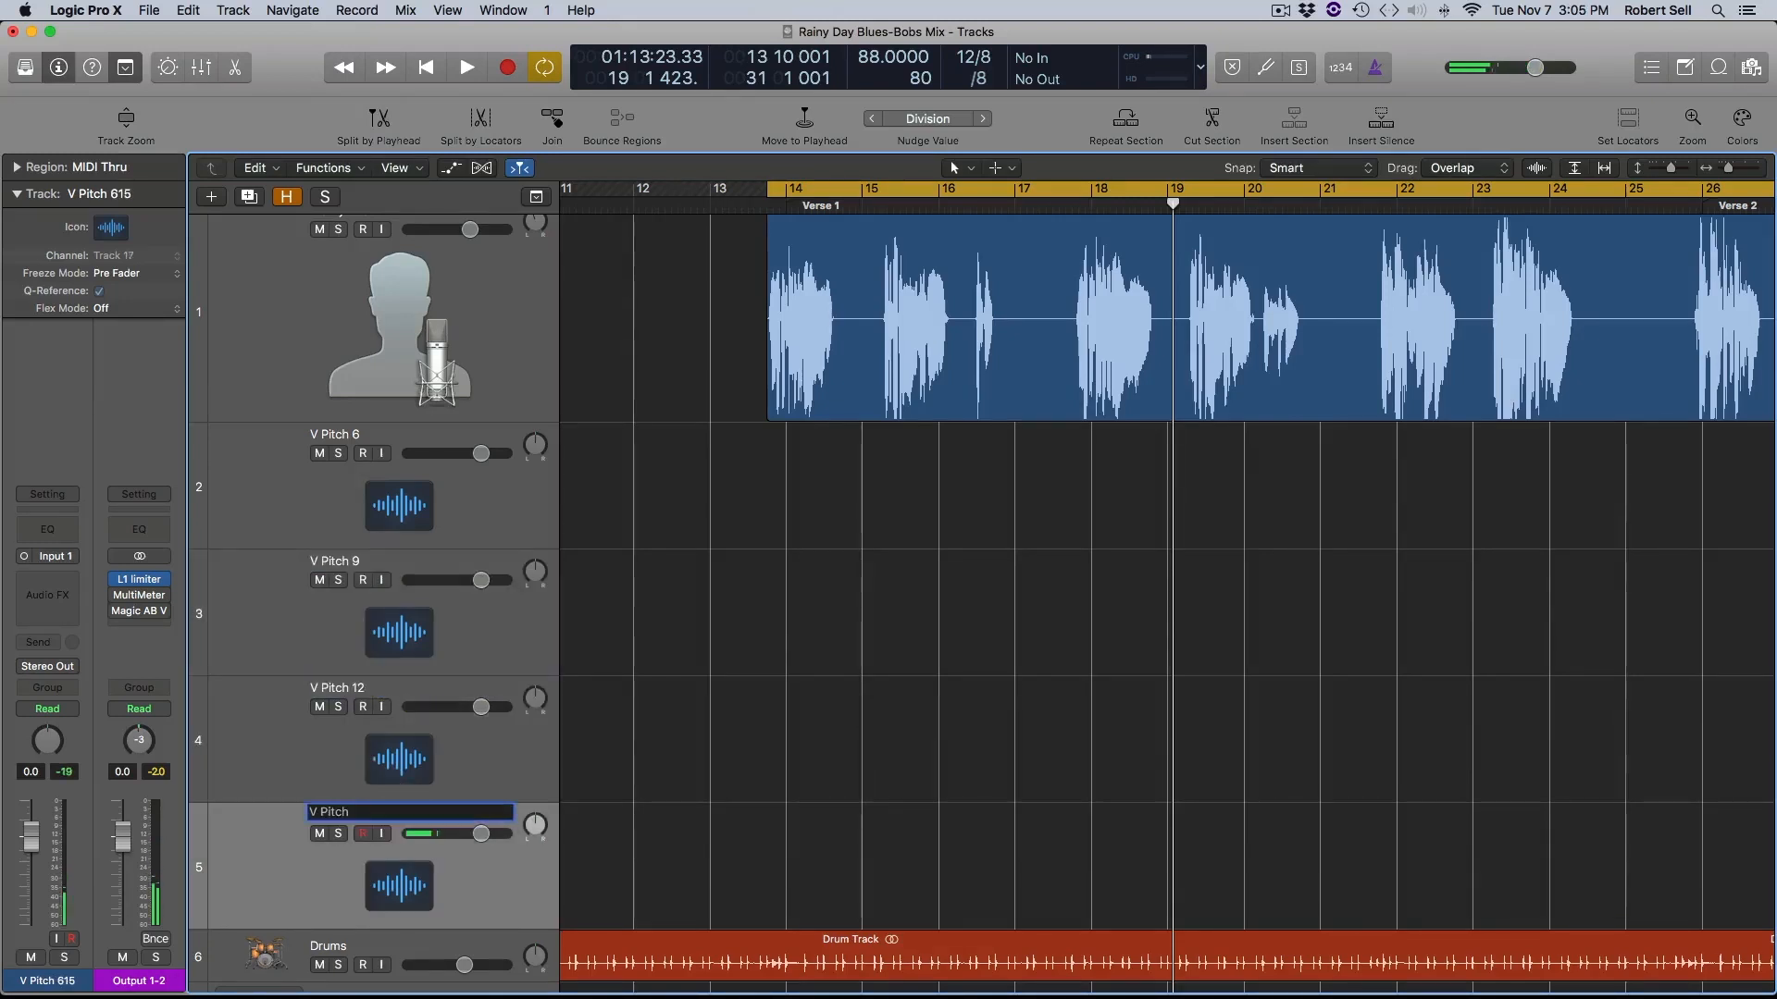
text(15)
key(Return)
Step: Copy the lead vocal region onto all four V Pitch tracks at the same position, without its automation data
scroll(791, 461, up, 1)
scroll(794, 433, right, 1)
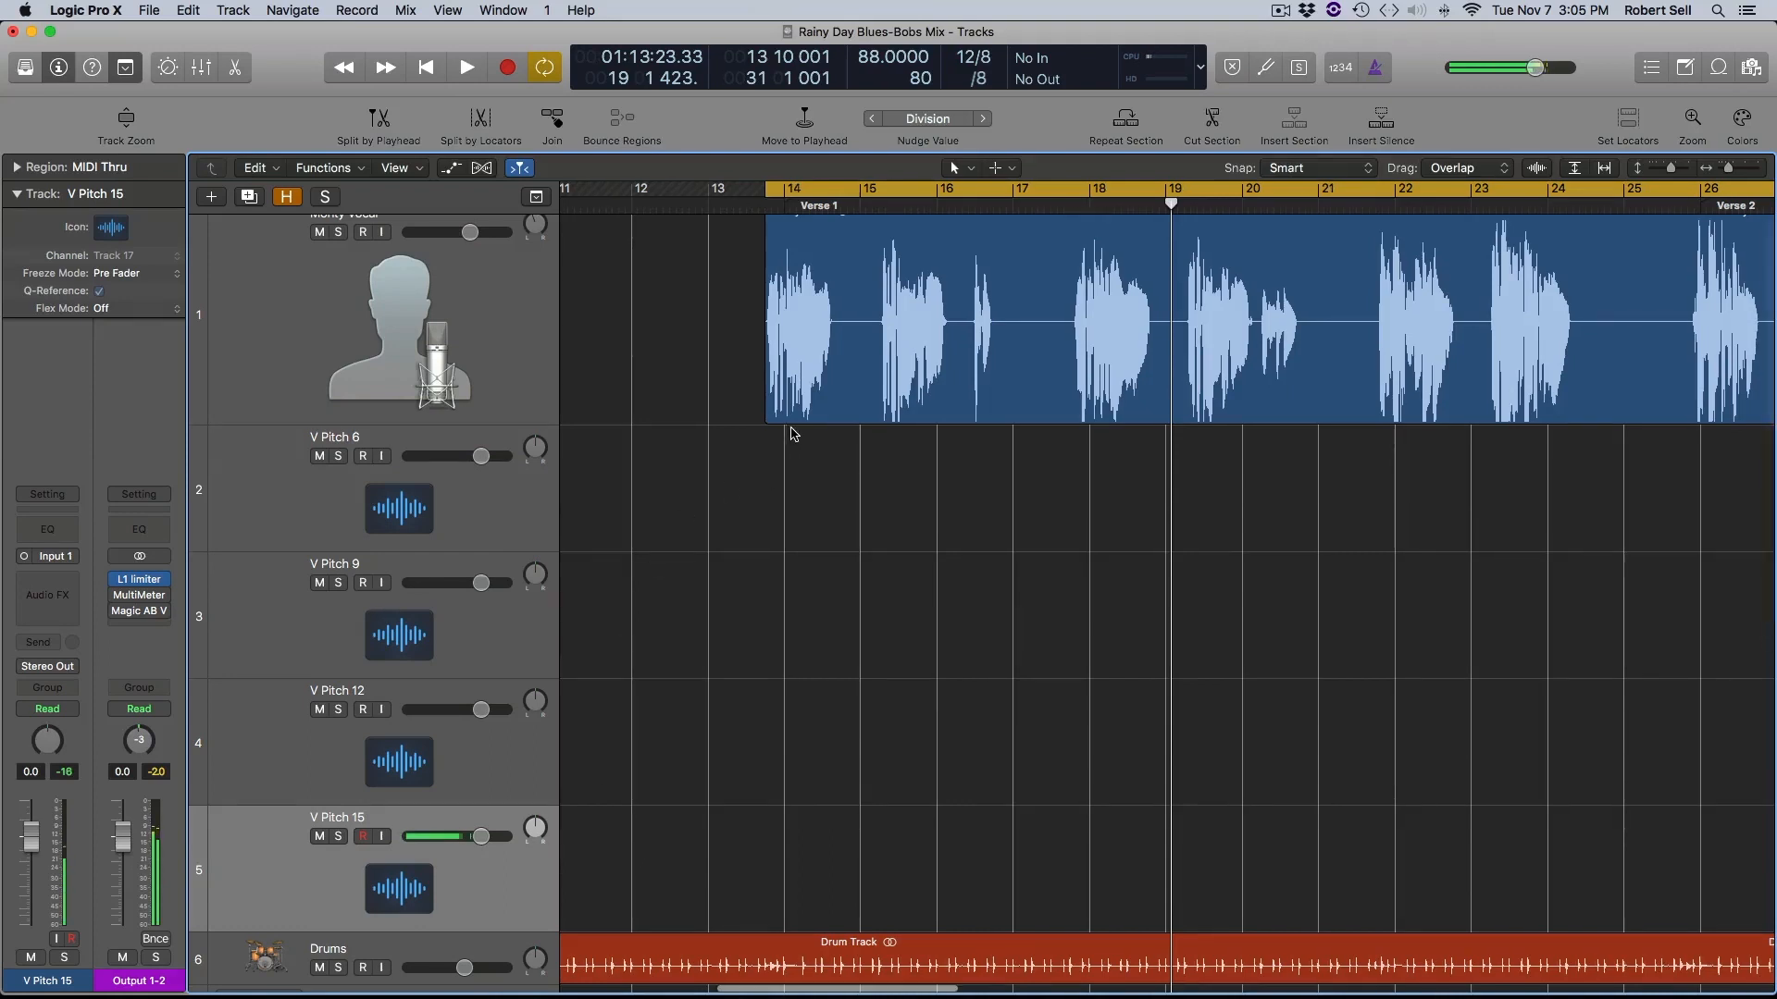
drag(784, 390, 787, 440)
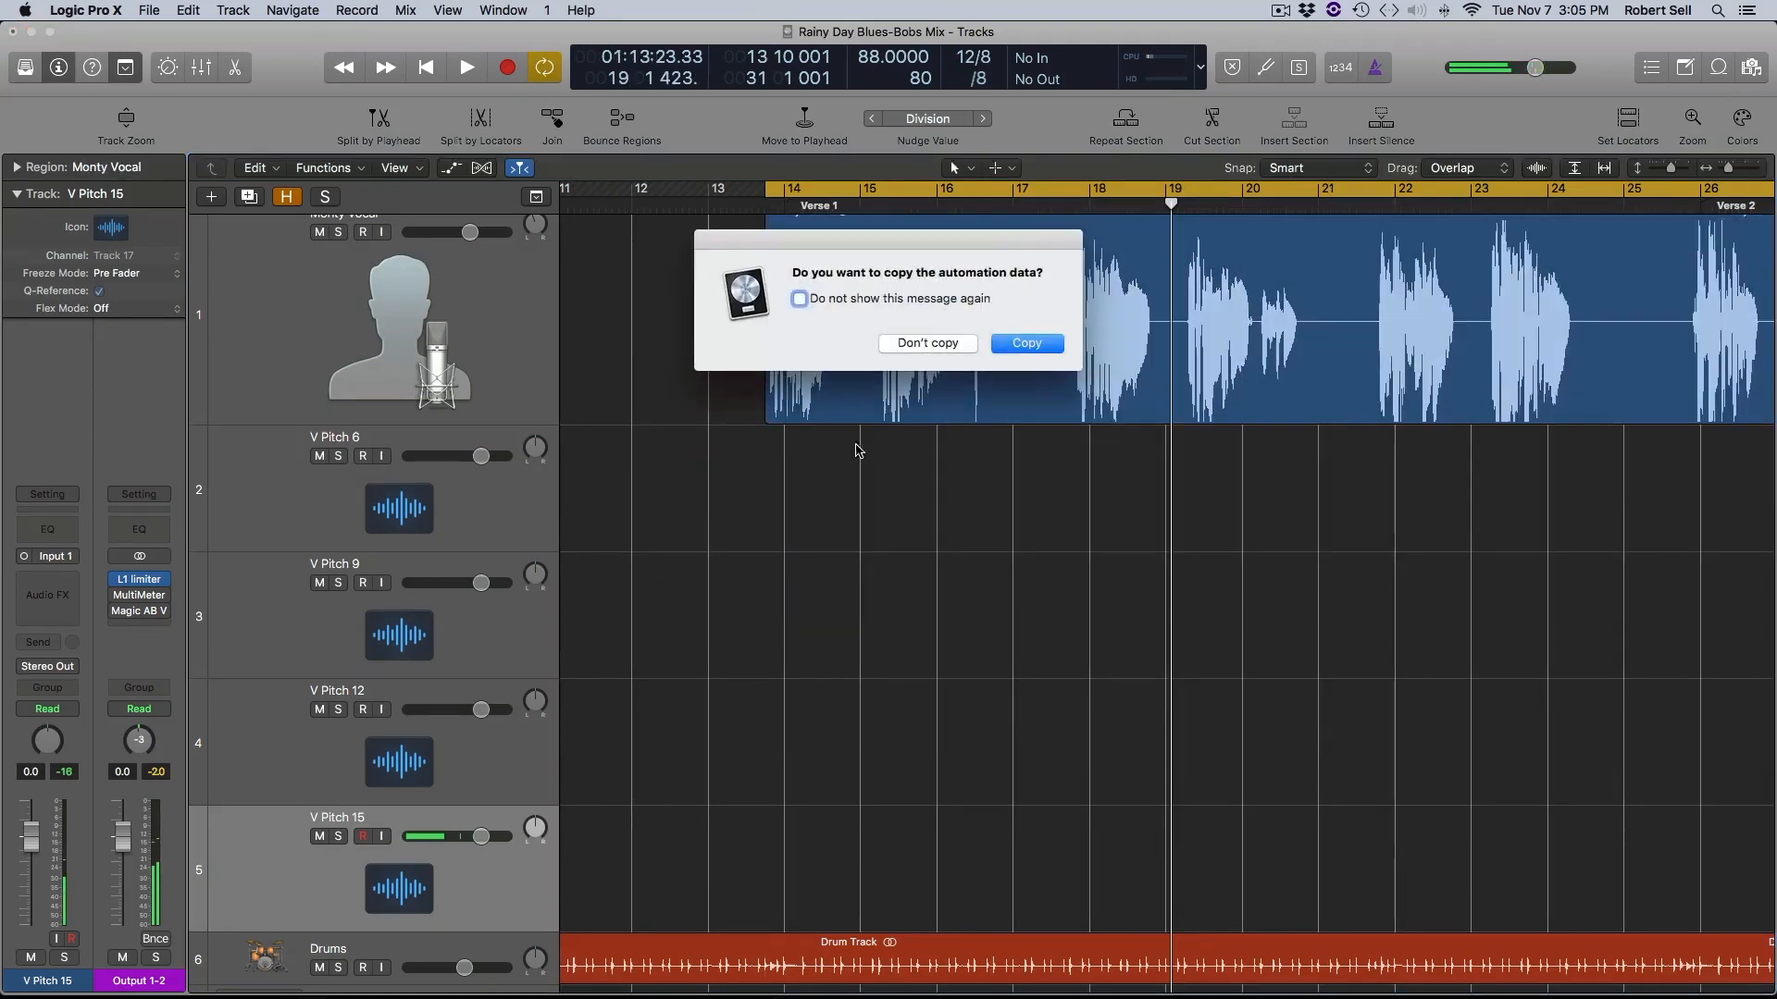
click(921, 356)
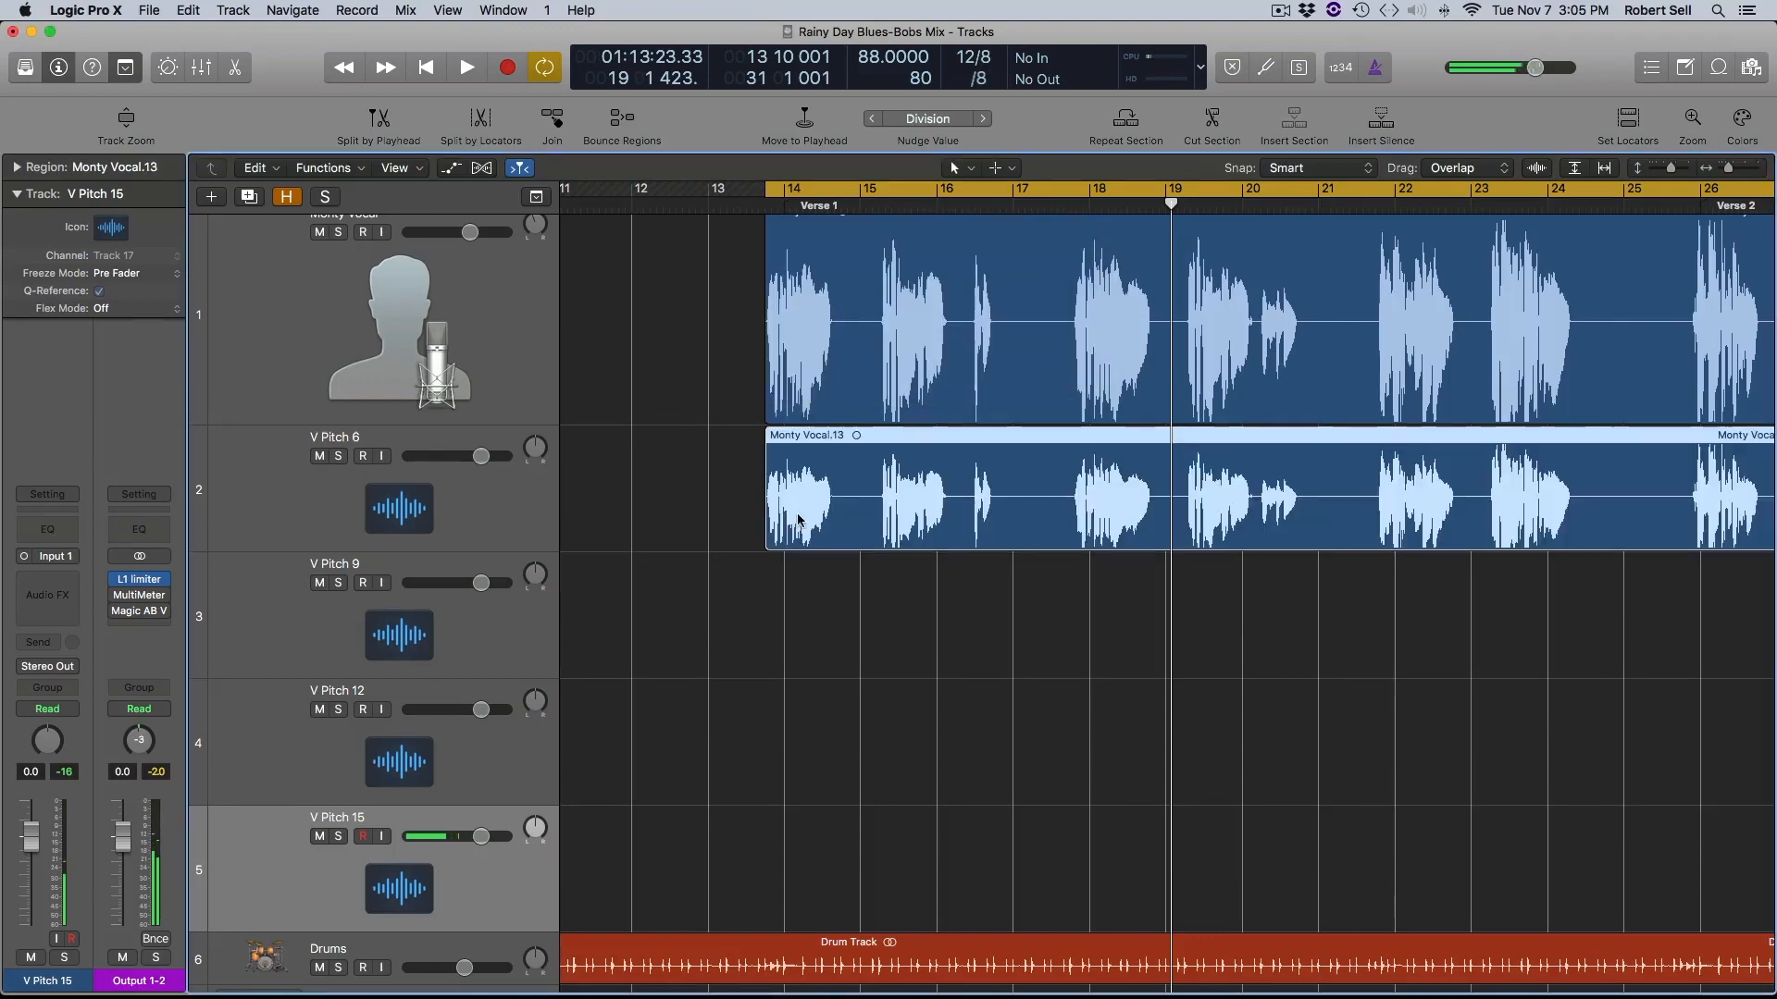
drag(778, 537, 783, 814)
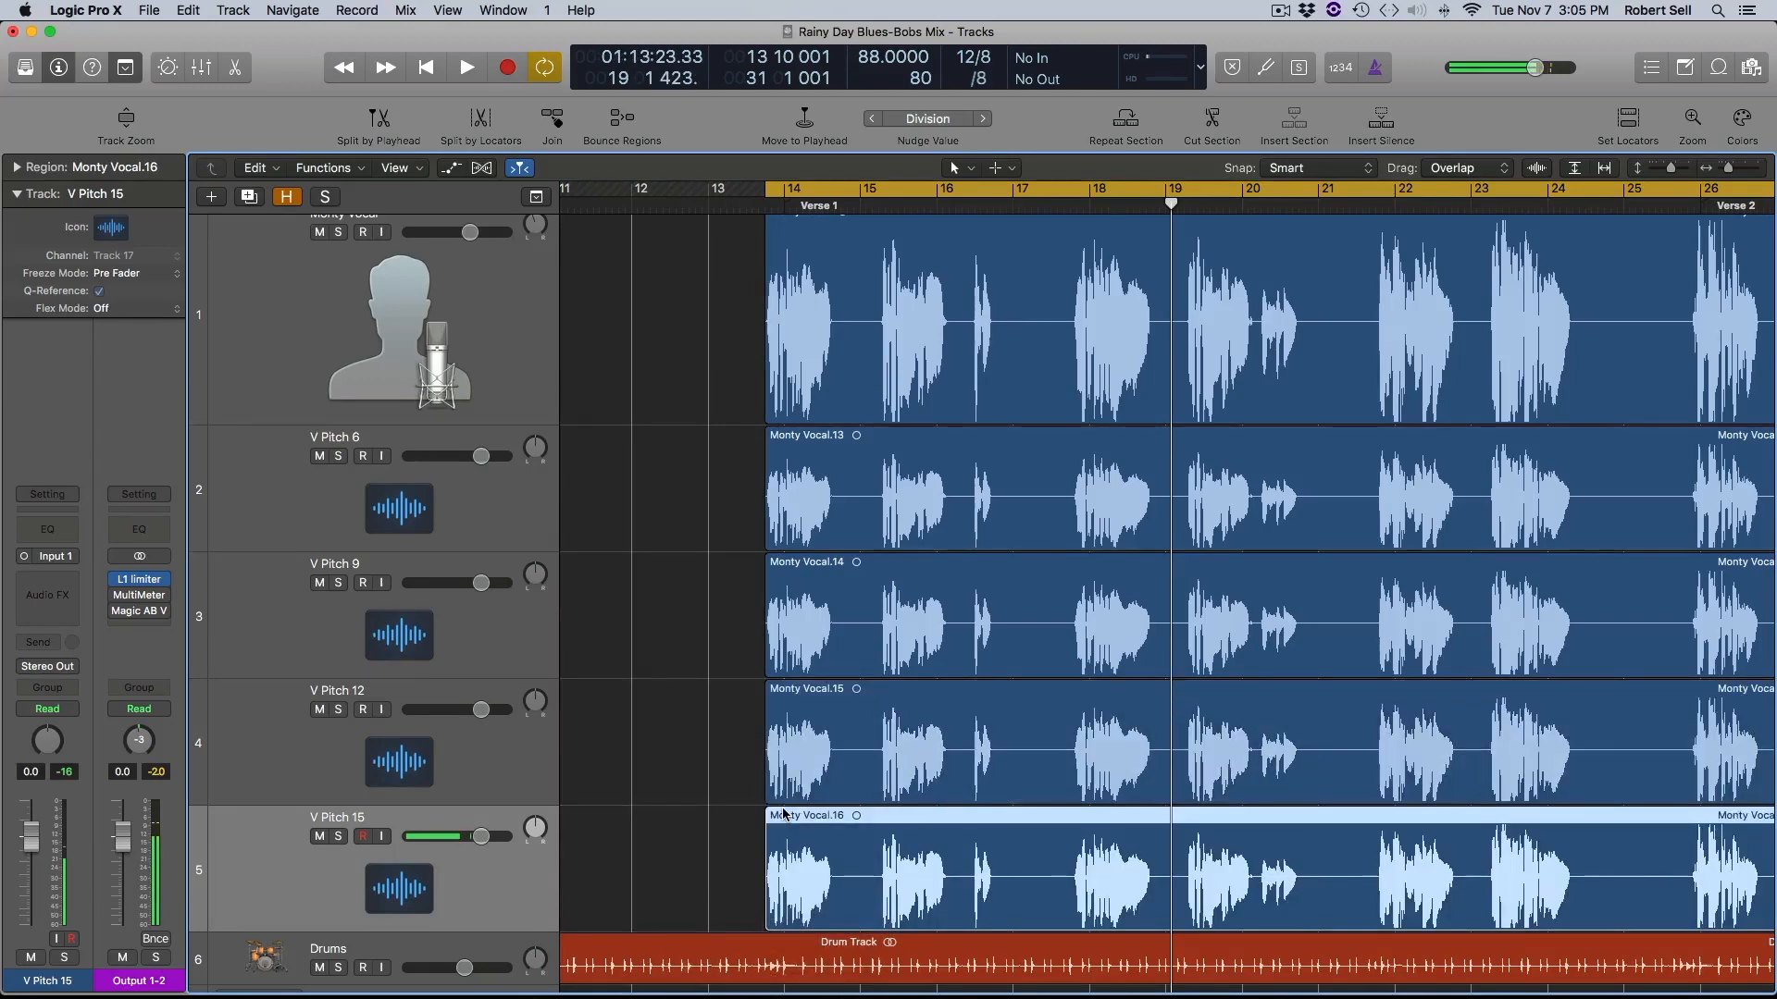
Step: In the mixer, select the four V Pitch channels, solo them and set their faders to -5.7 dB
key(x)
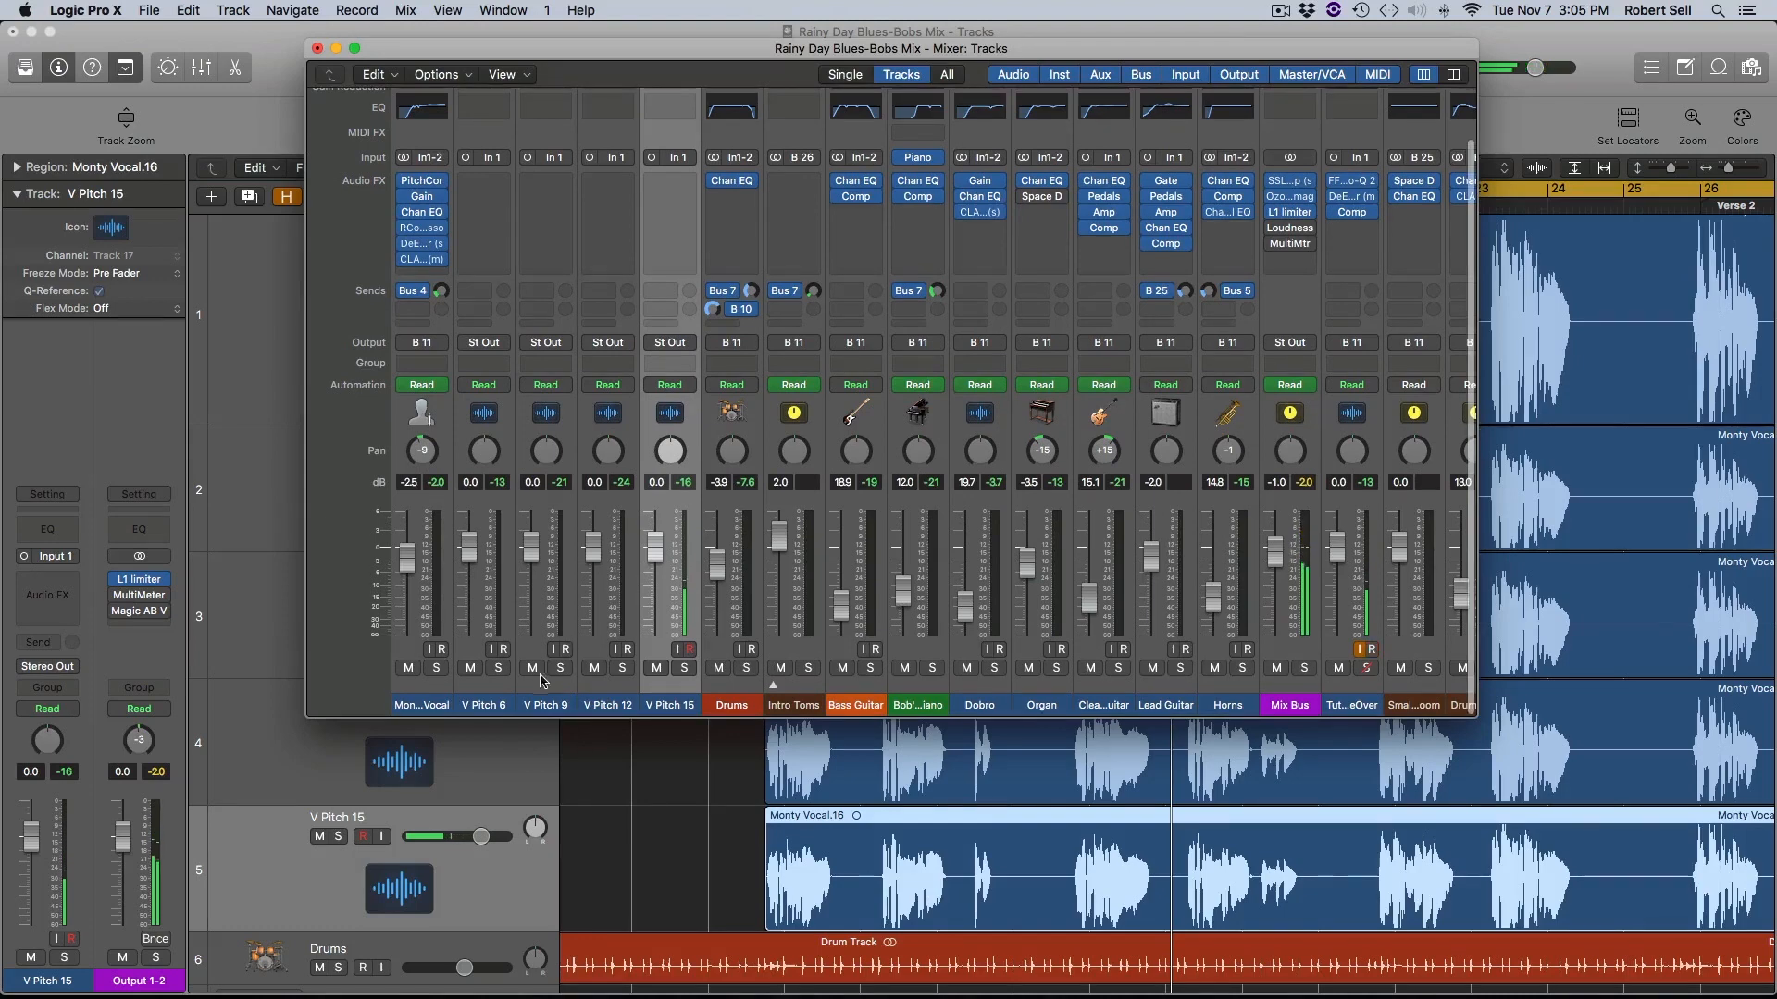
drag(498, 595, 647, 602)
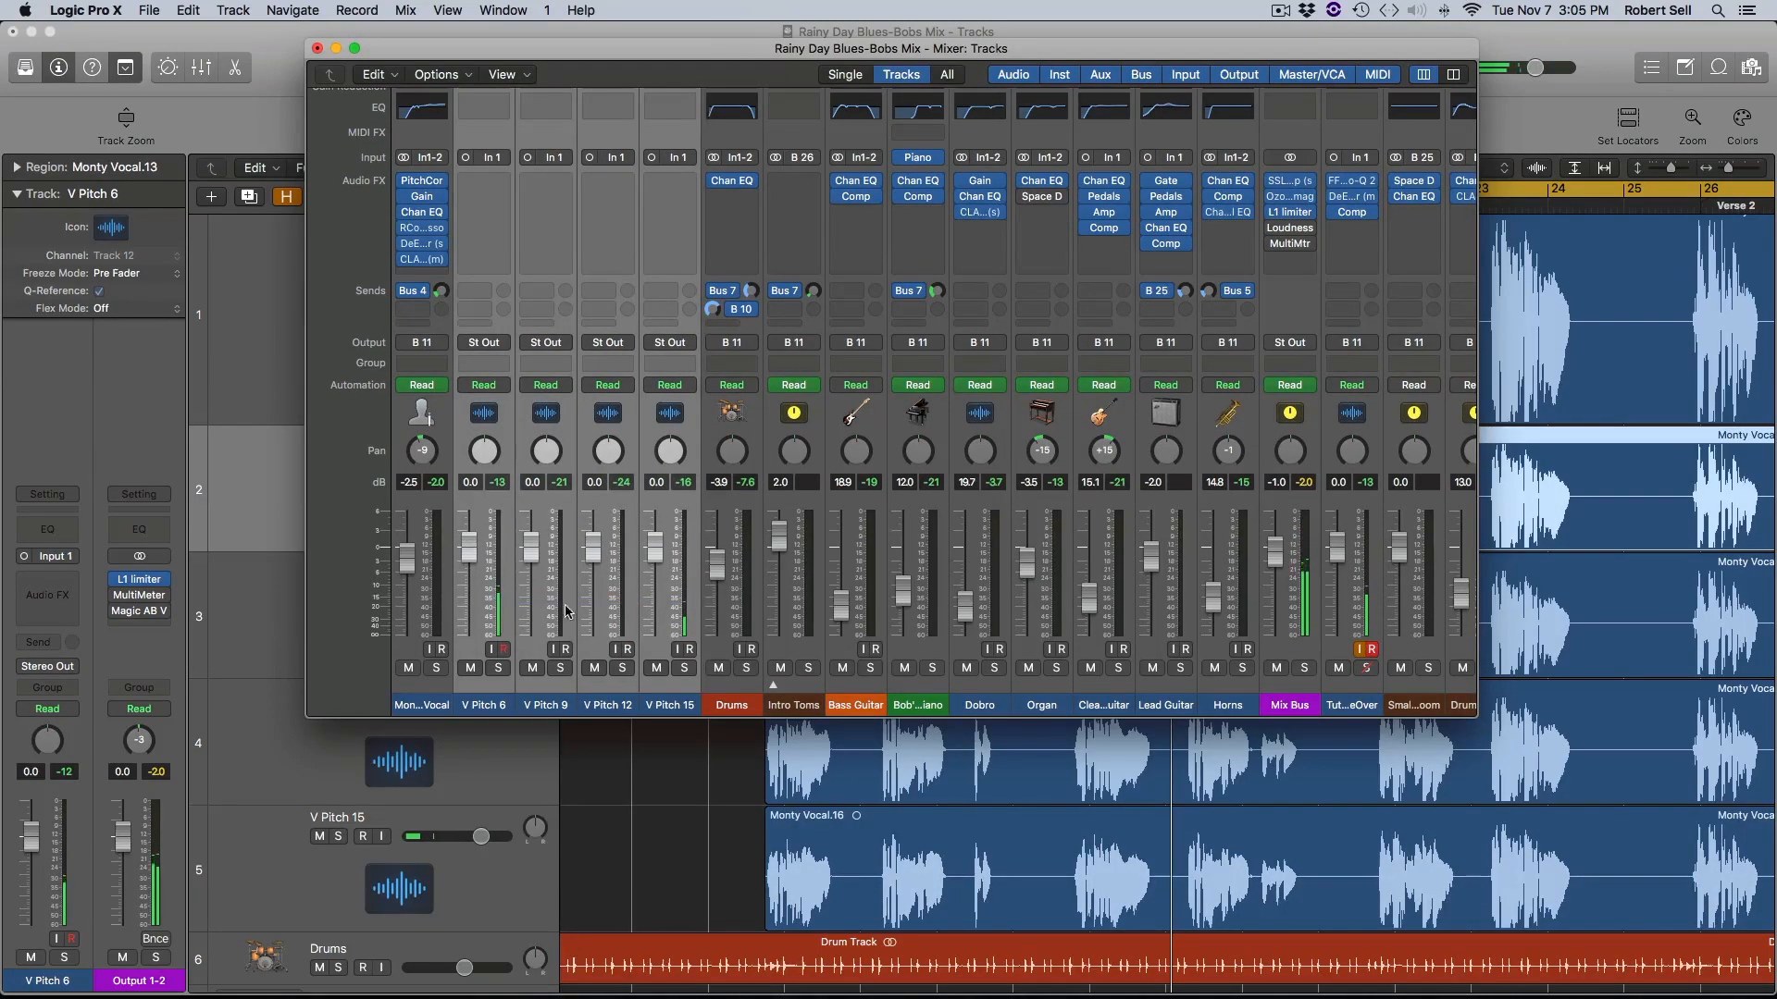
key(s)
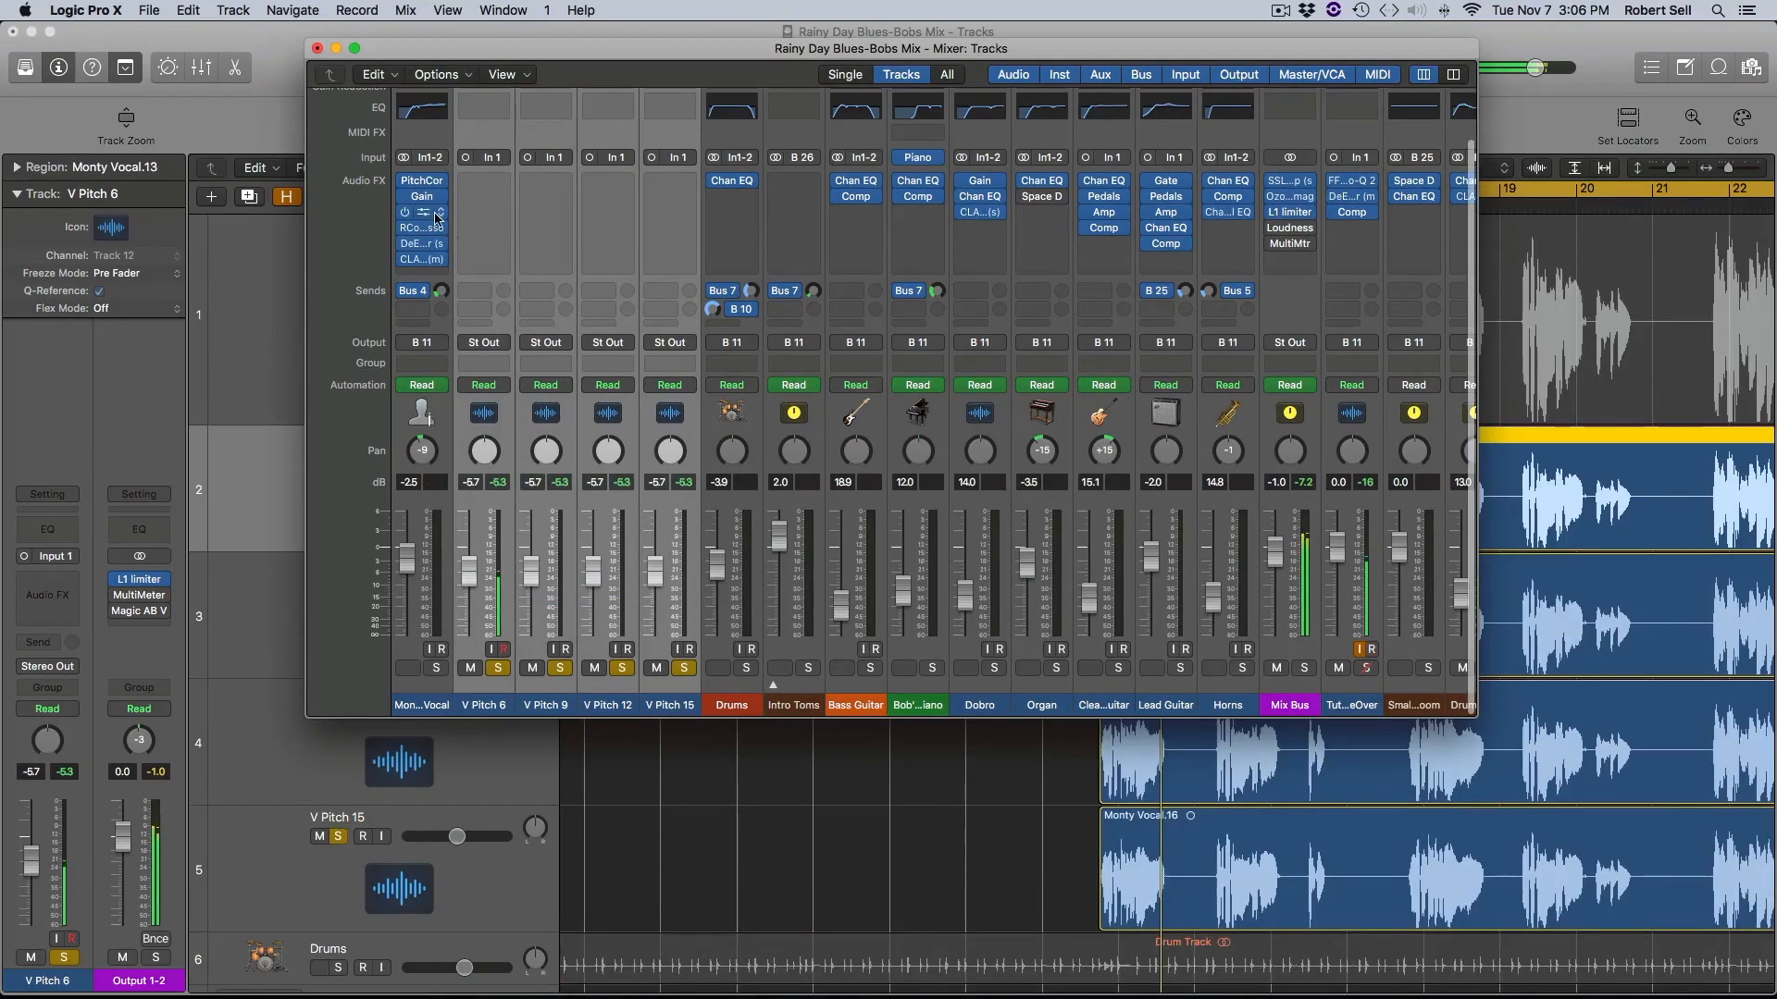
Step: Copy the Channel EQ, RCompressor and DeEsser inserts from the lead vocal channel to the four V Pitch channels
drag(428, 215, 534, 188)
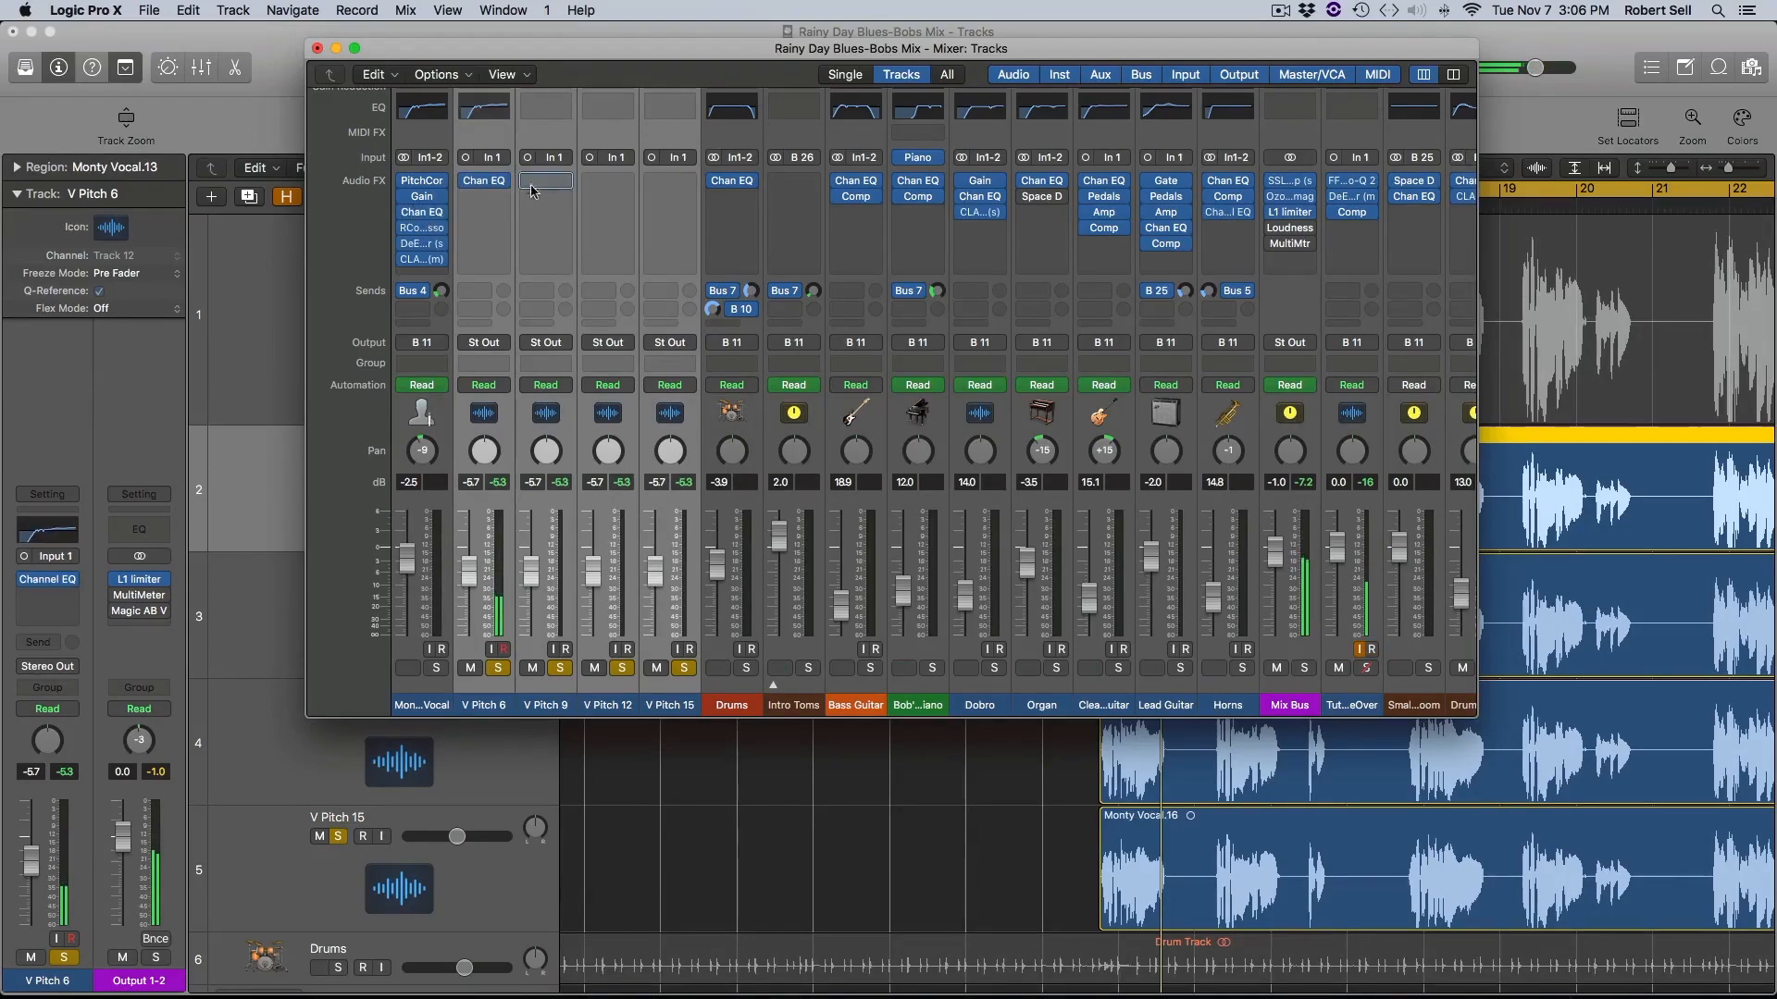
drag(428, 216, 608, 182)
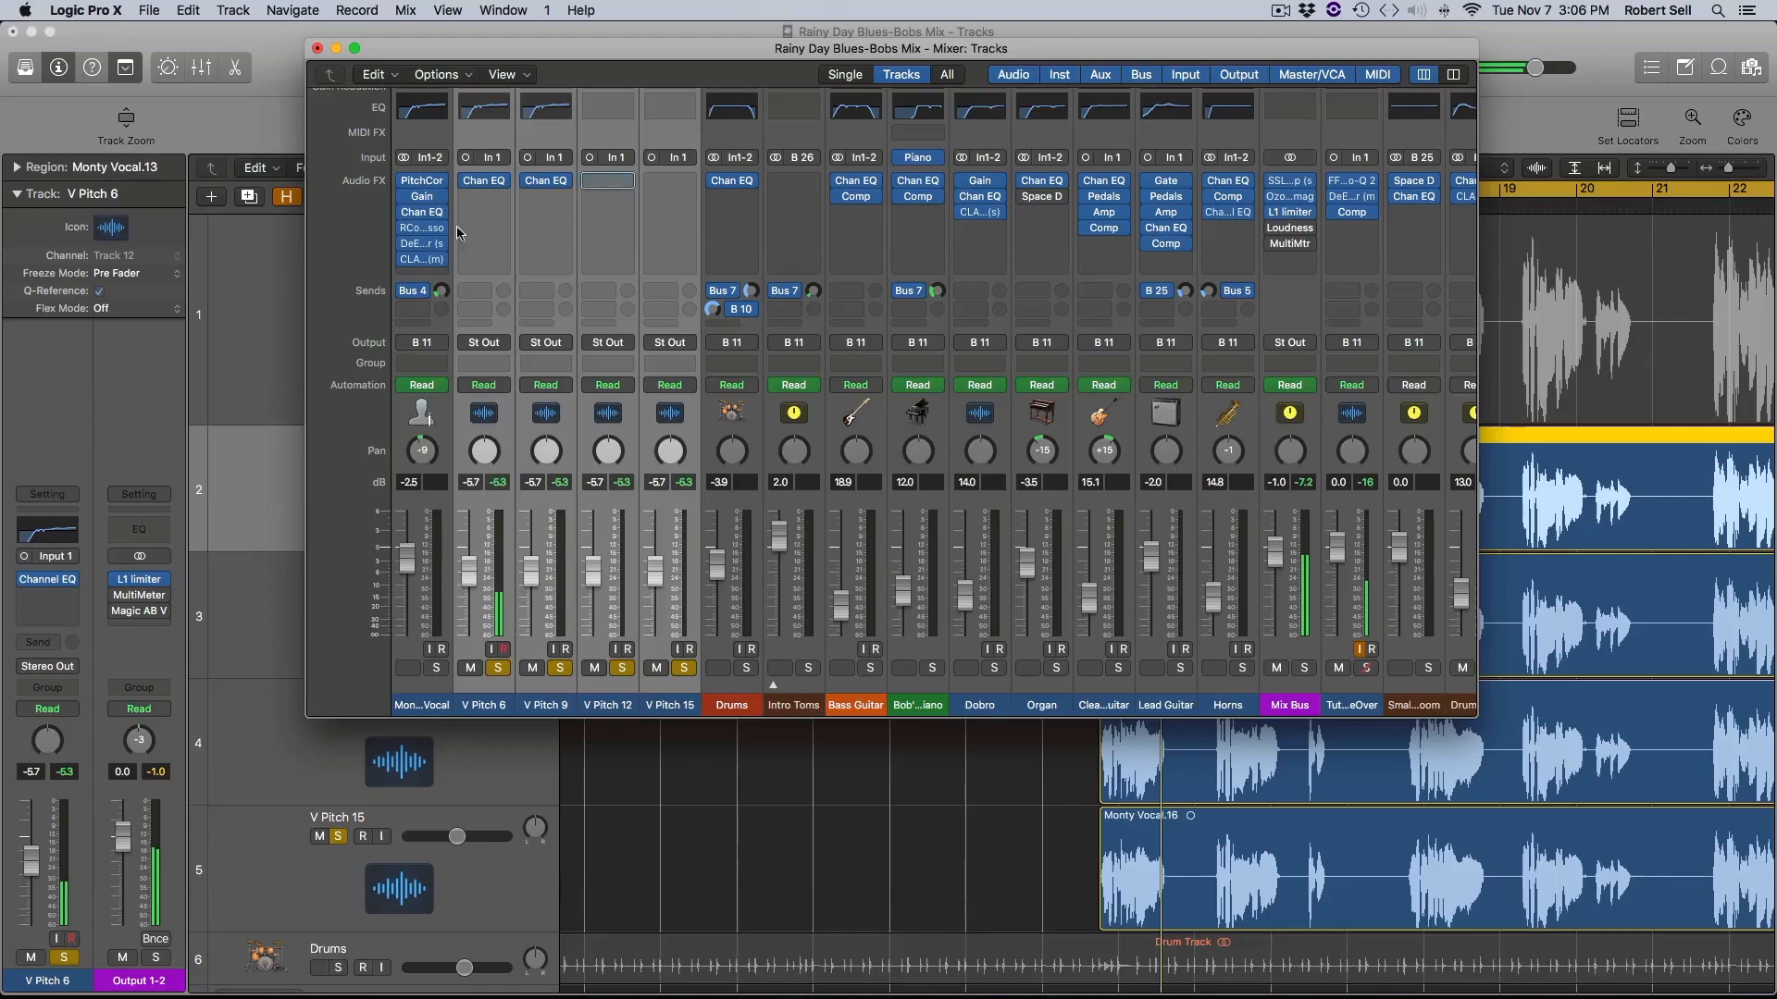
drag(428, 216, 670, 182)
drag(429, 228, 670, 196)
drag(427, 244, 607, 212)
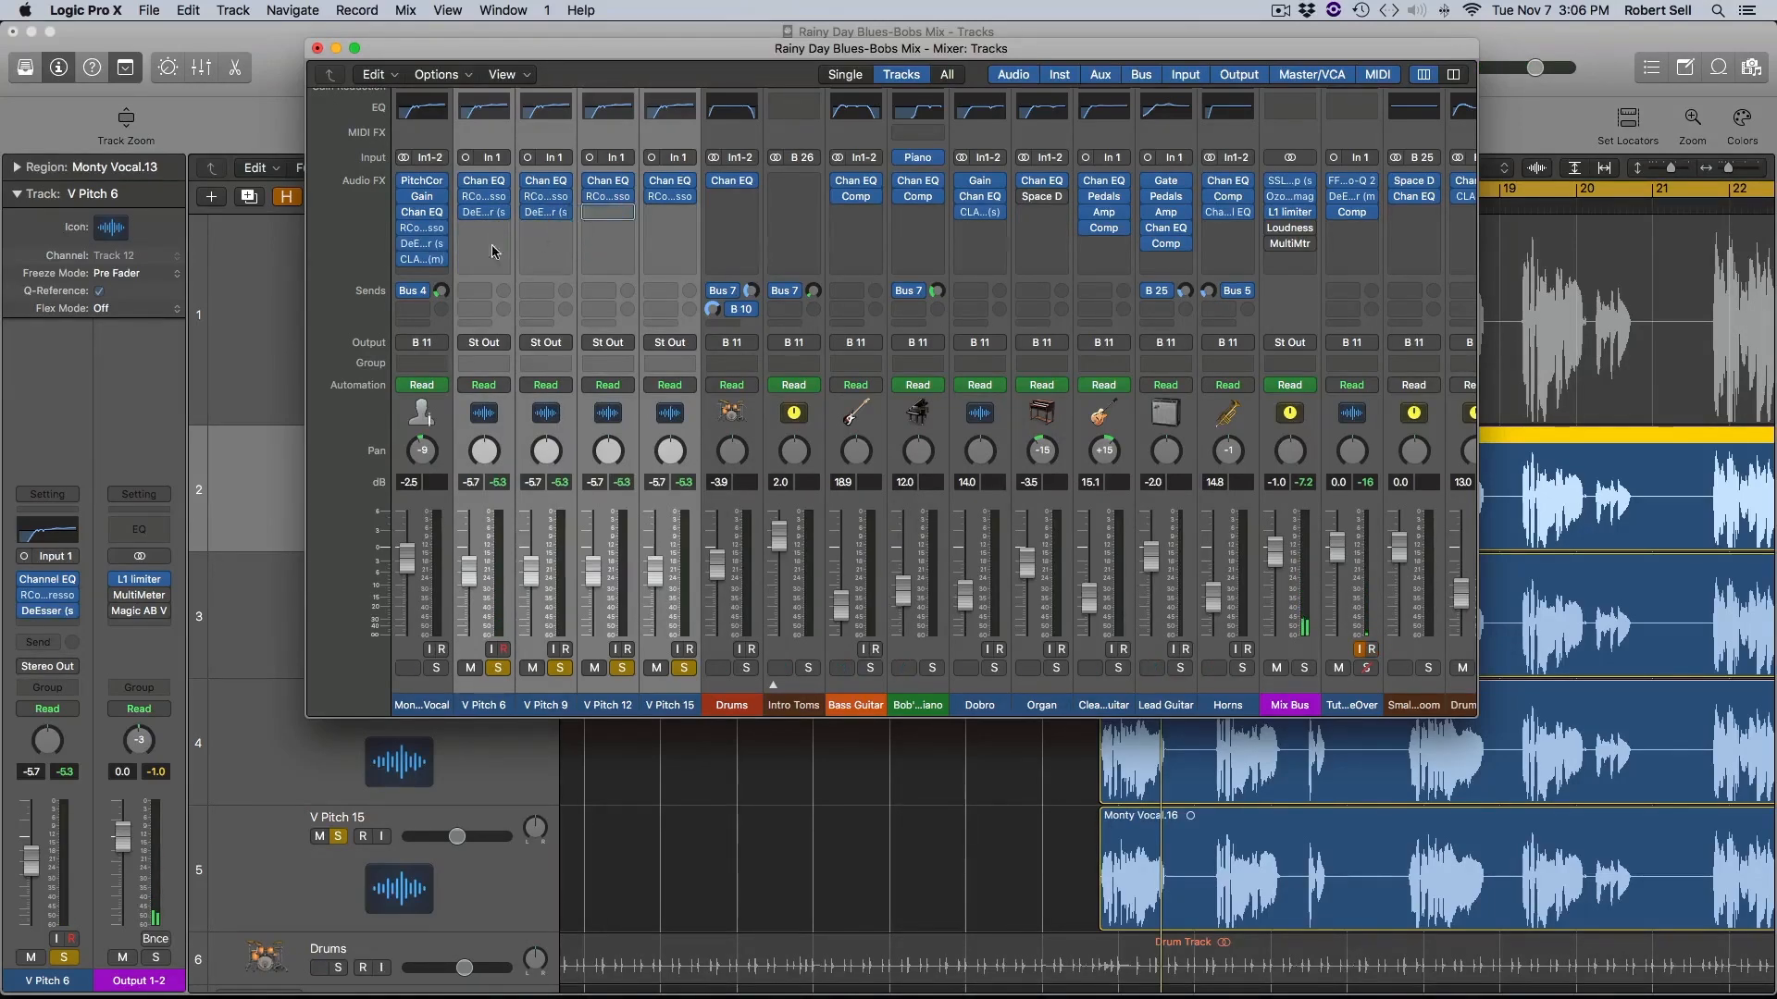
Step: Insert the stereo Waves Doubler2 after the DeEsser on all four V Pitch channels
click(494, 228)
mouse_move(518, 552)
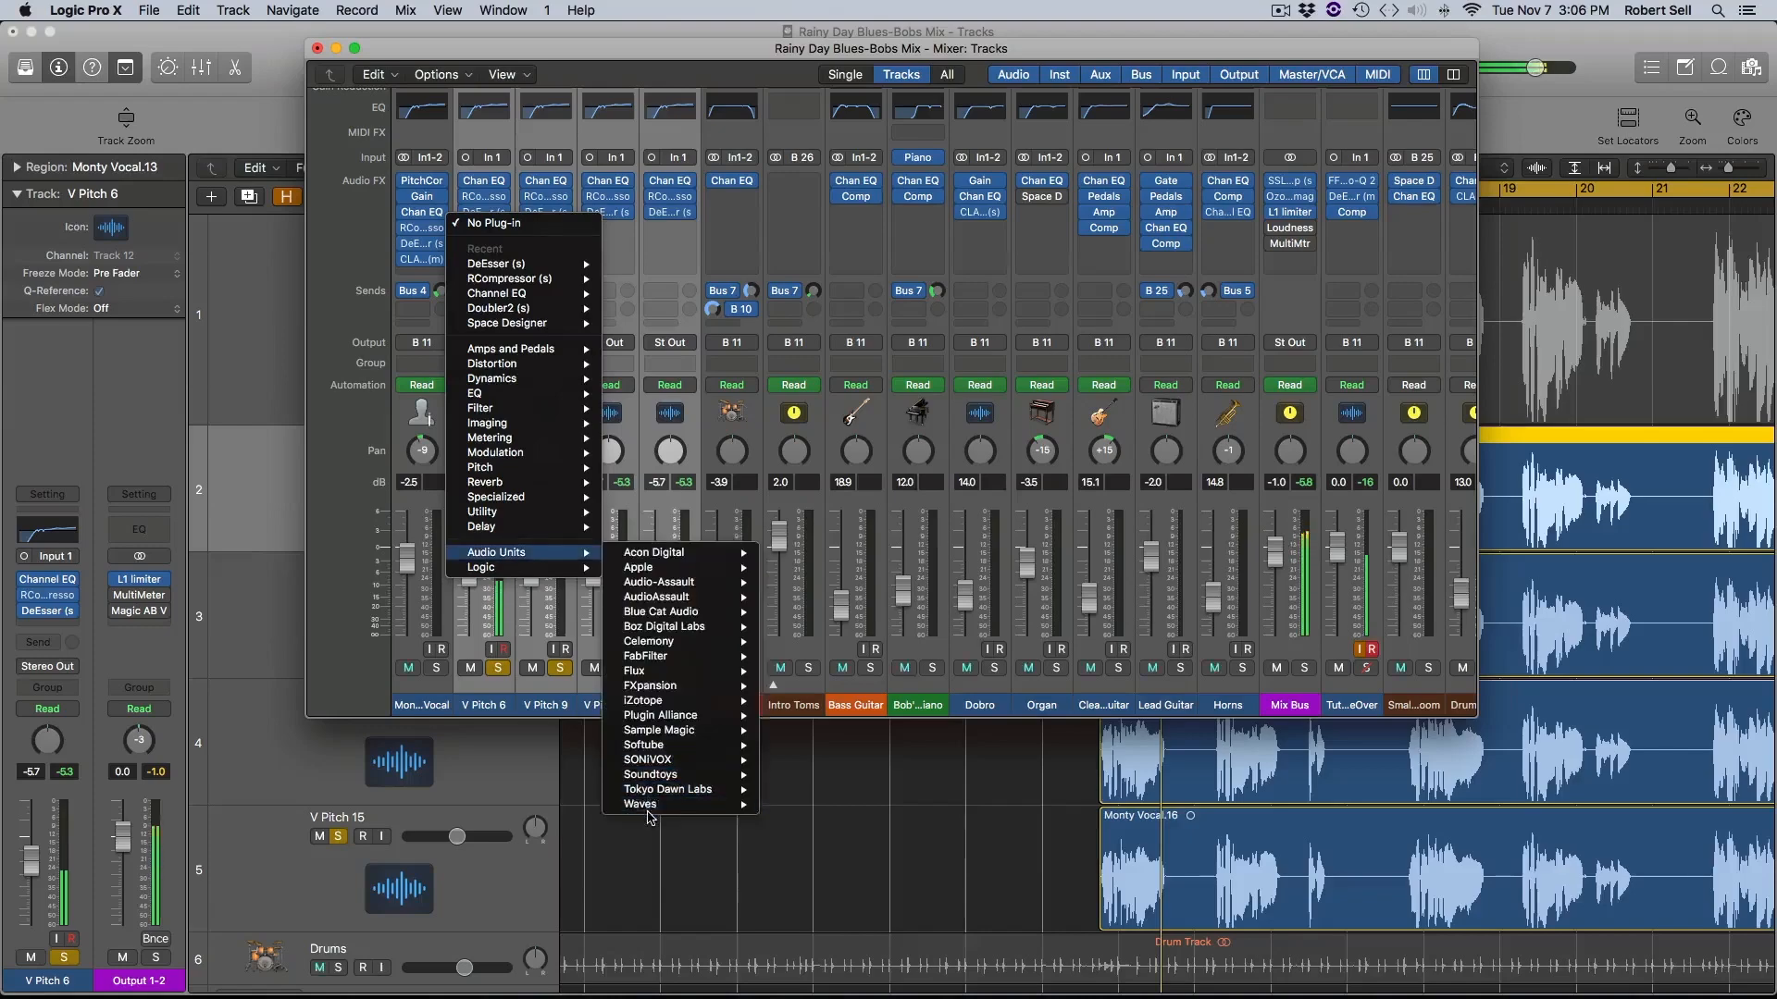
mouse_move(654, 805)
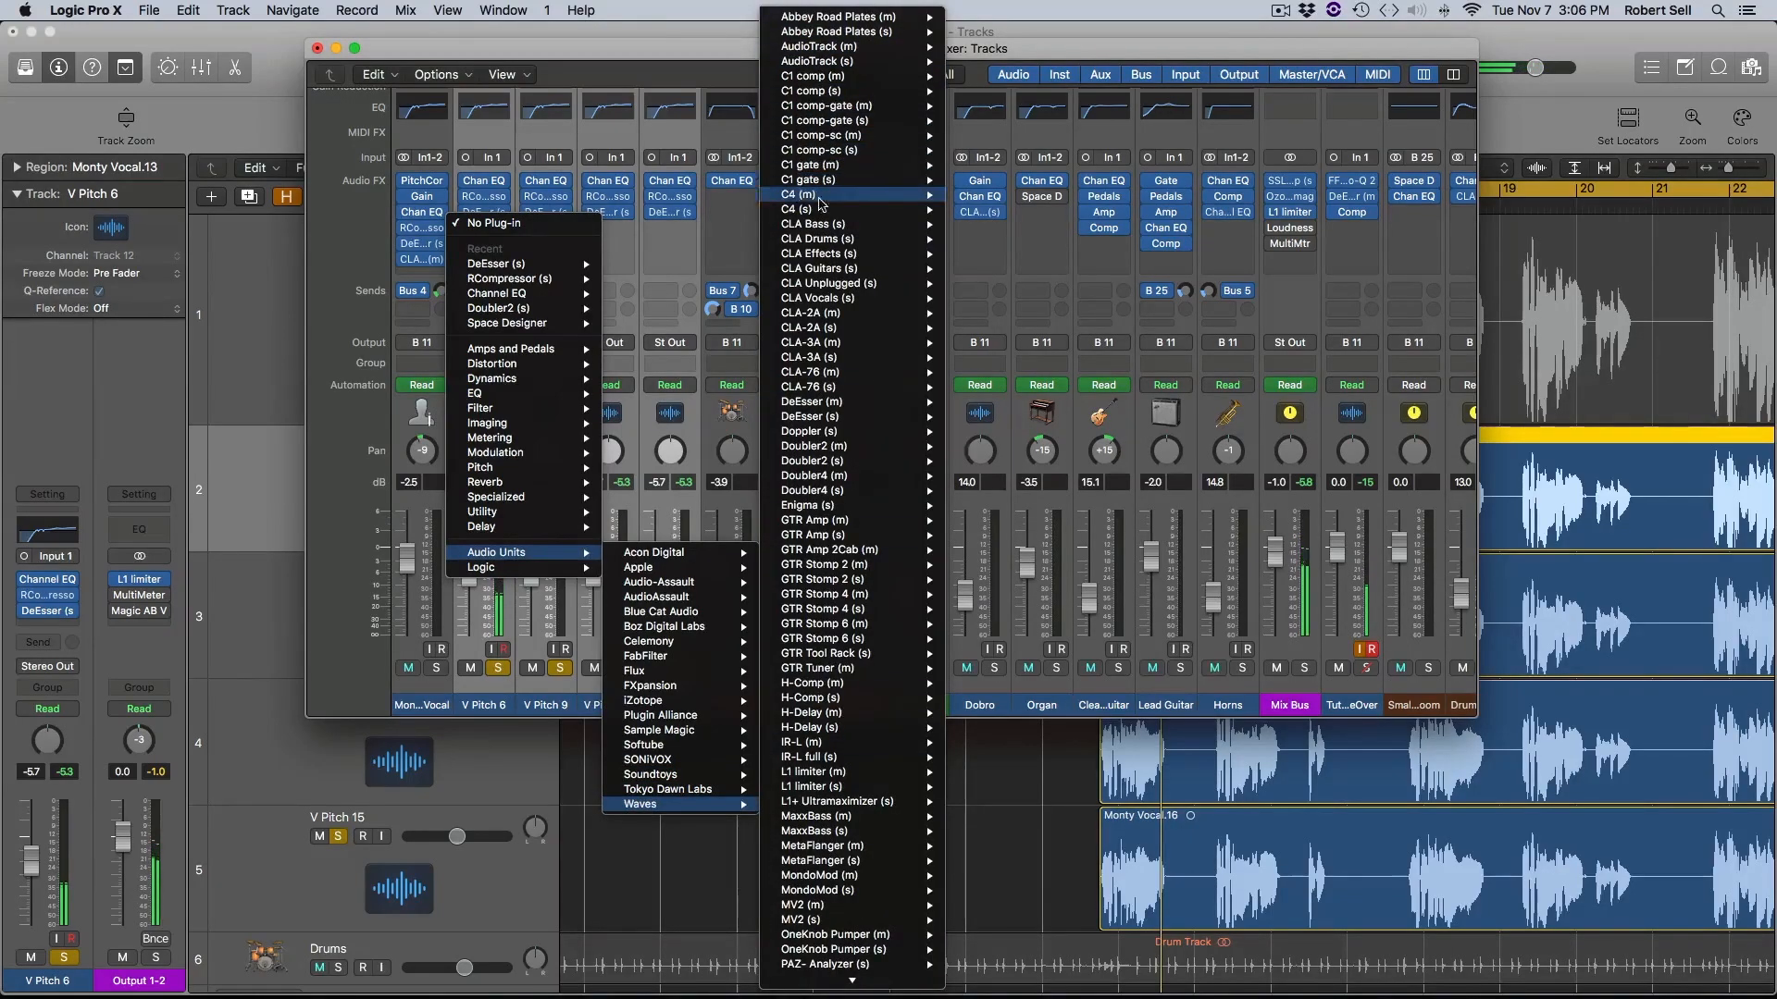
mouse_move(818, 451)
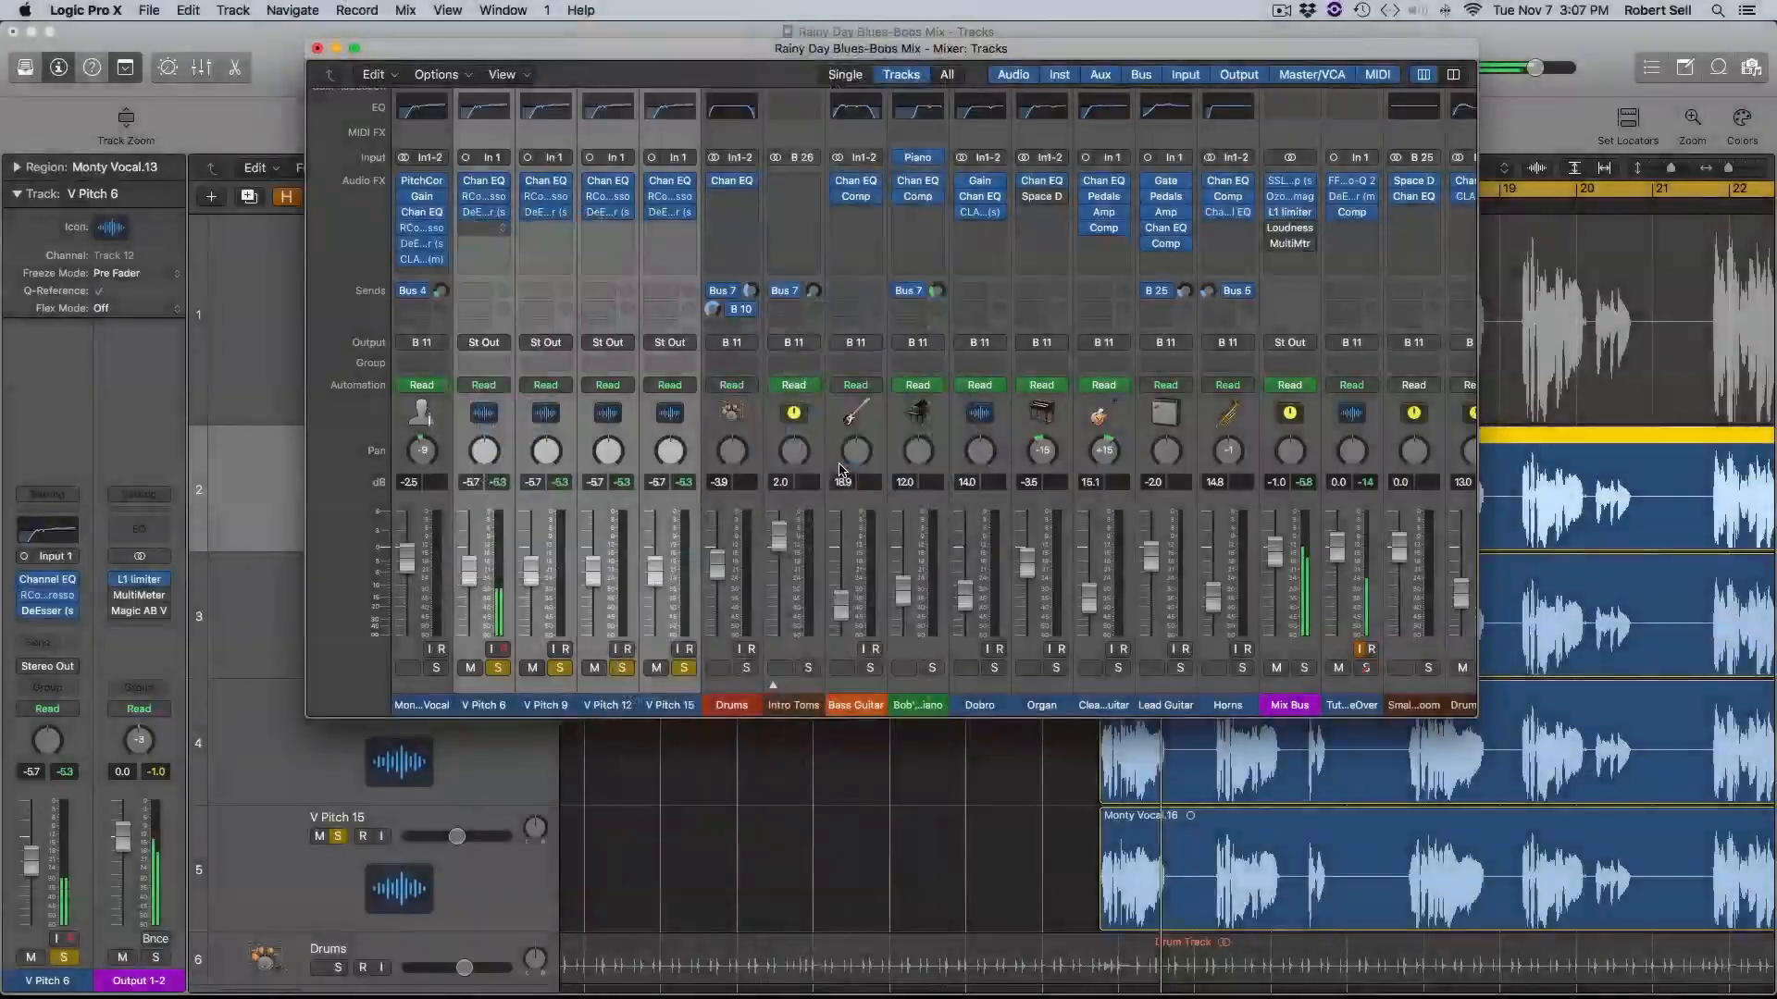
Step: Switch off the direct signal in the V Pitch 6 Doubler2, with voices 1 and 2 detuned to 6 and -6
drag(398, 74, 944, 121)
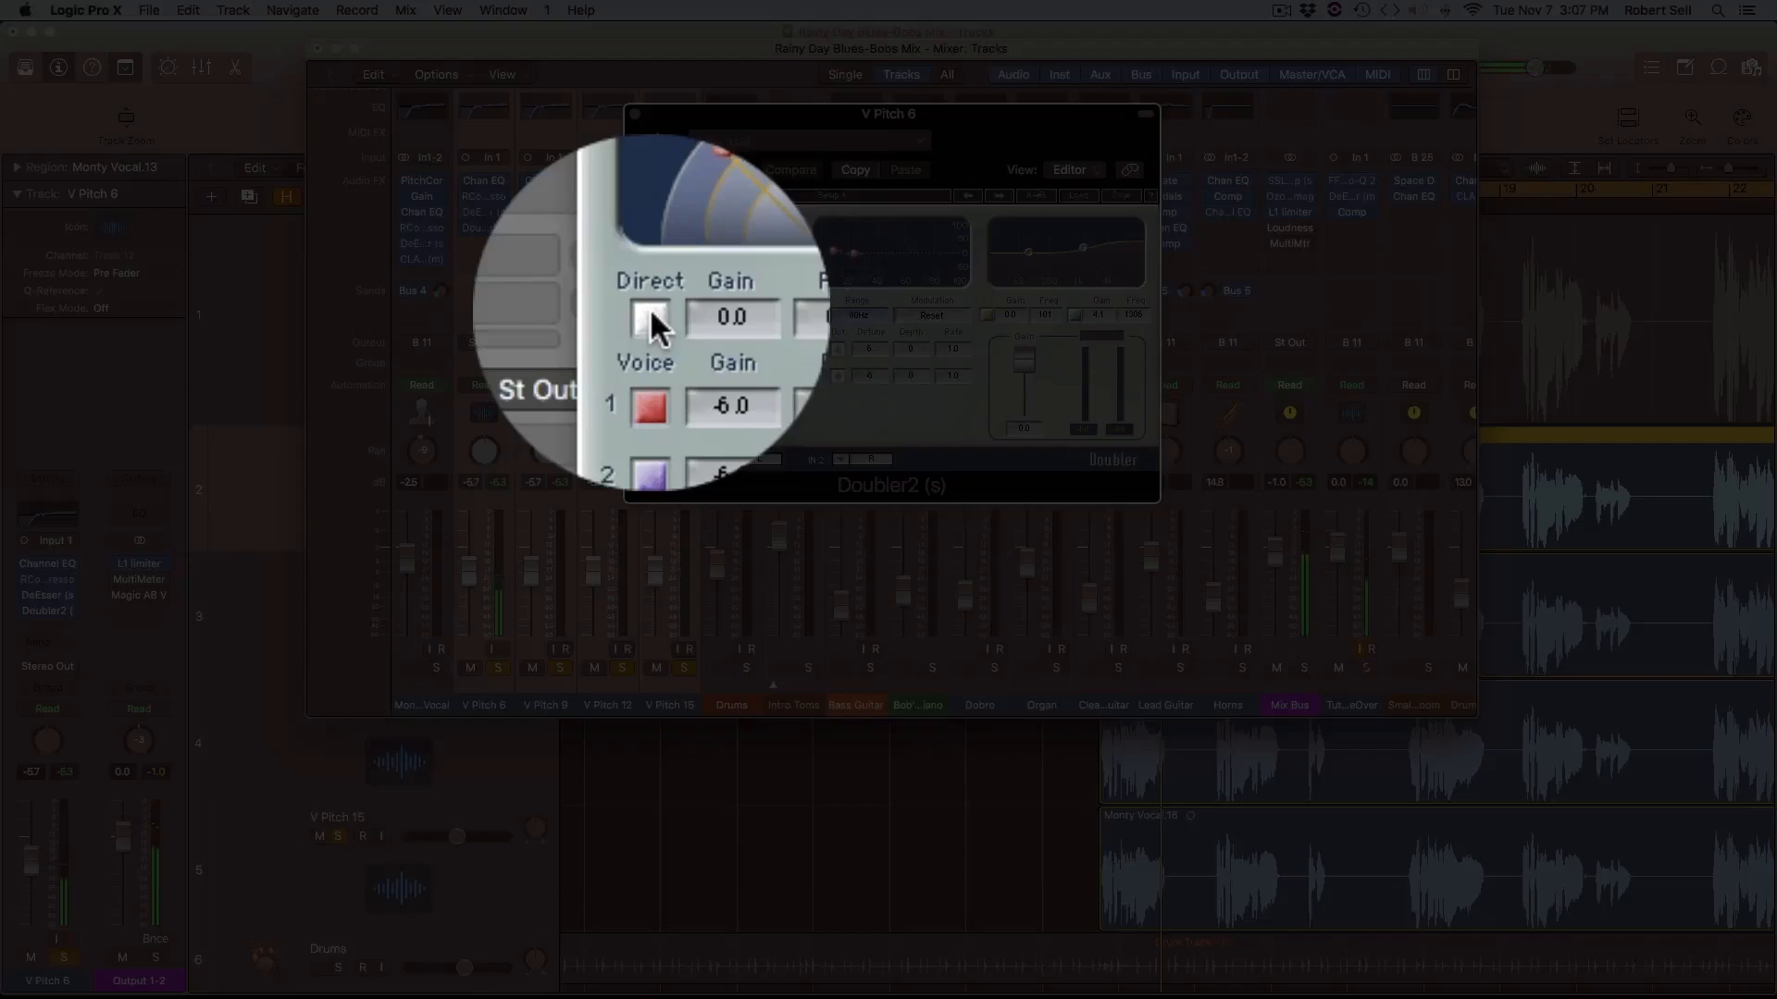
click(651, 316)
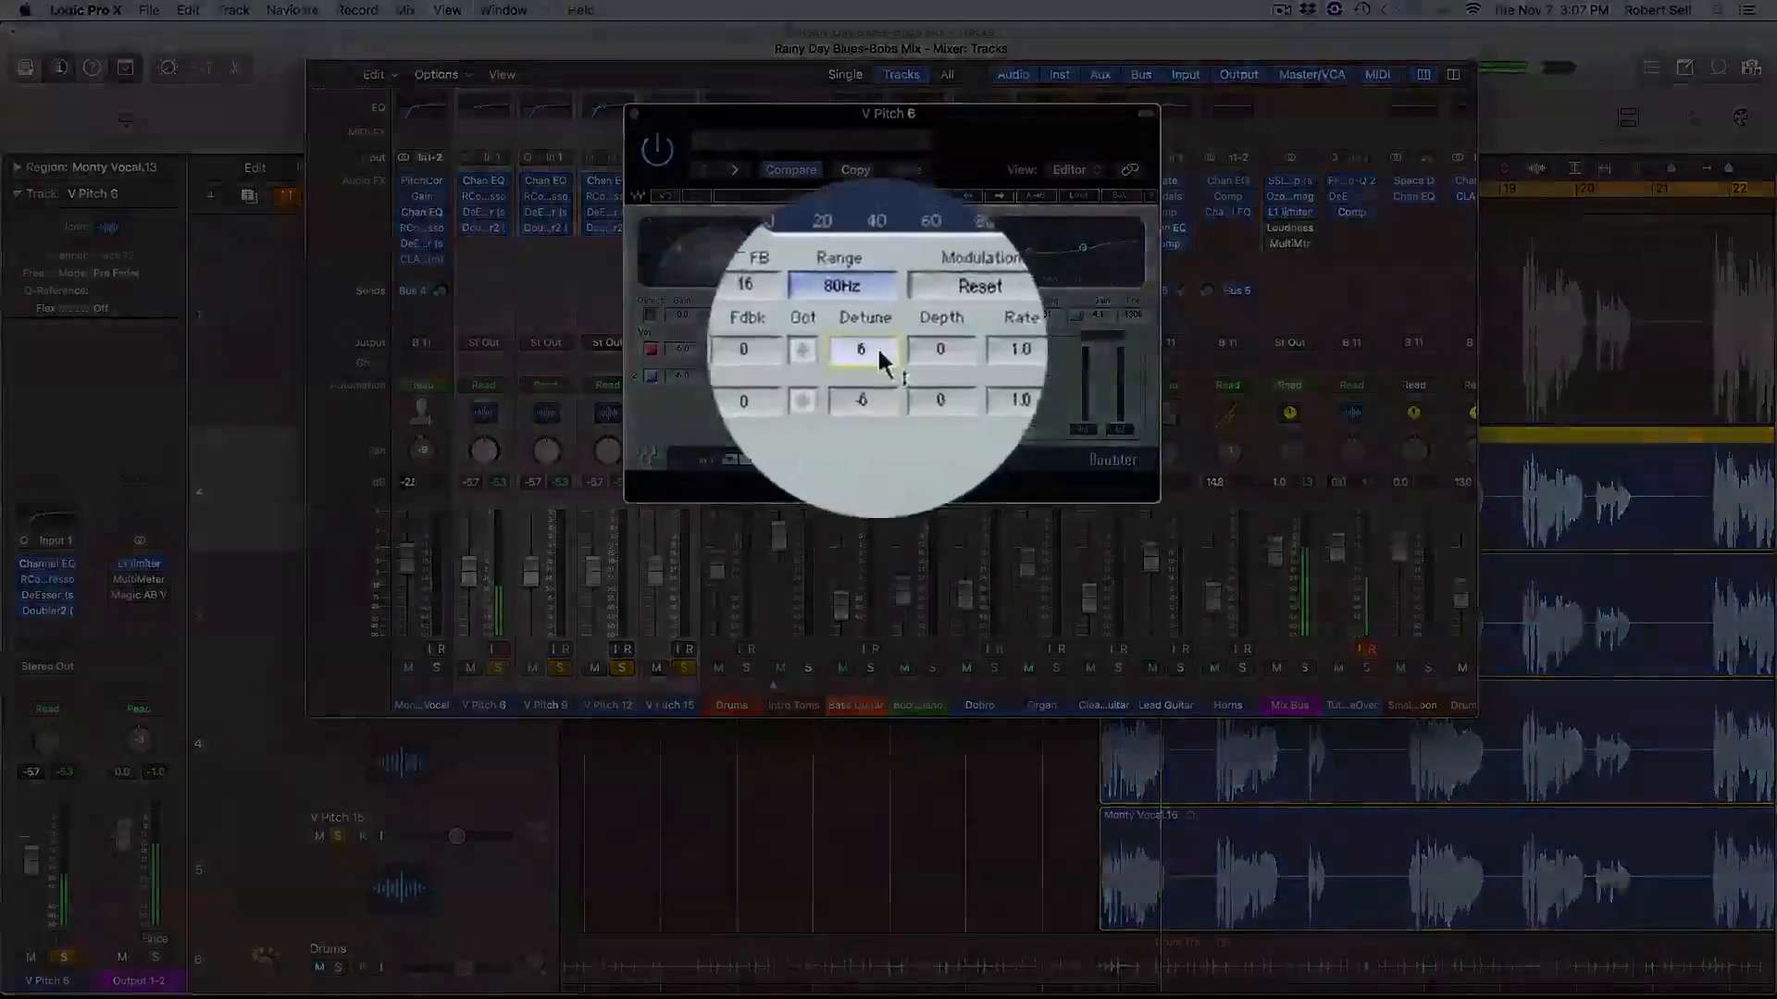
click(874, 349)
click(881, 370)
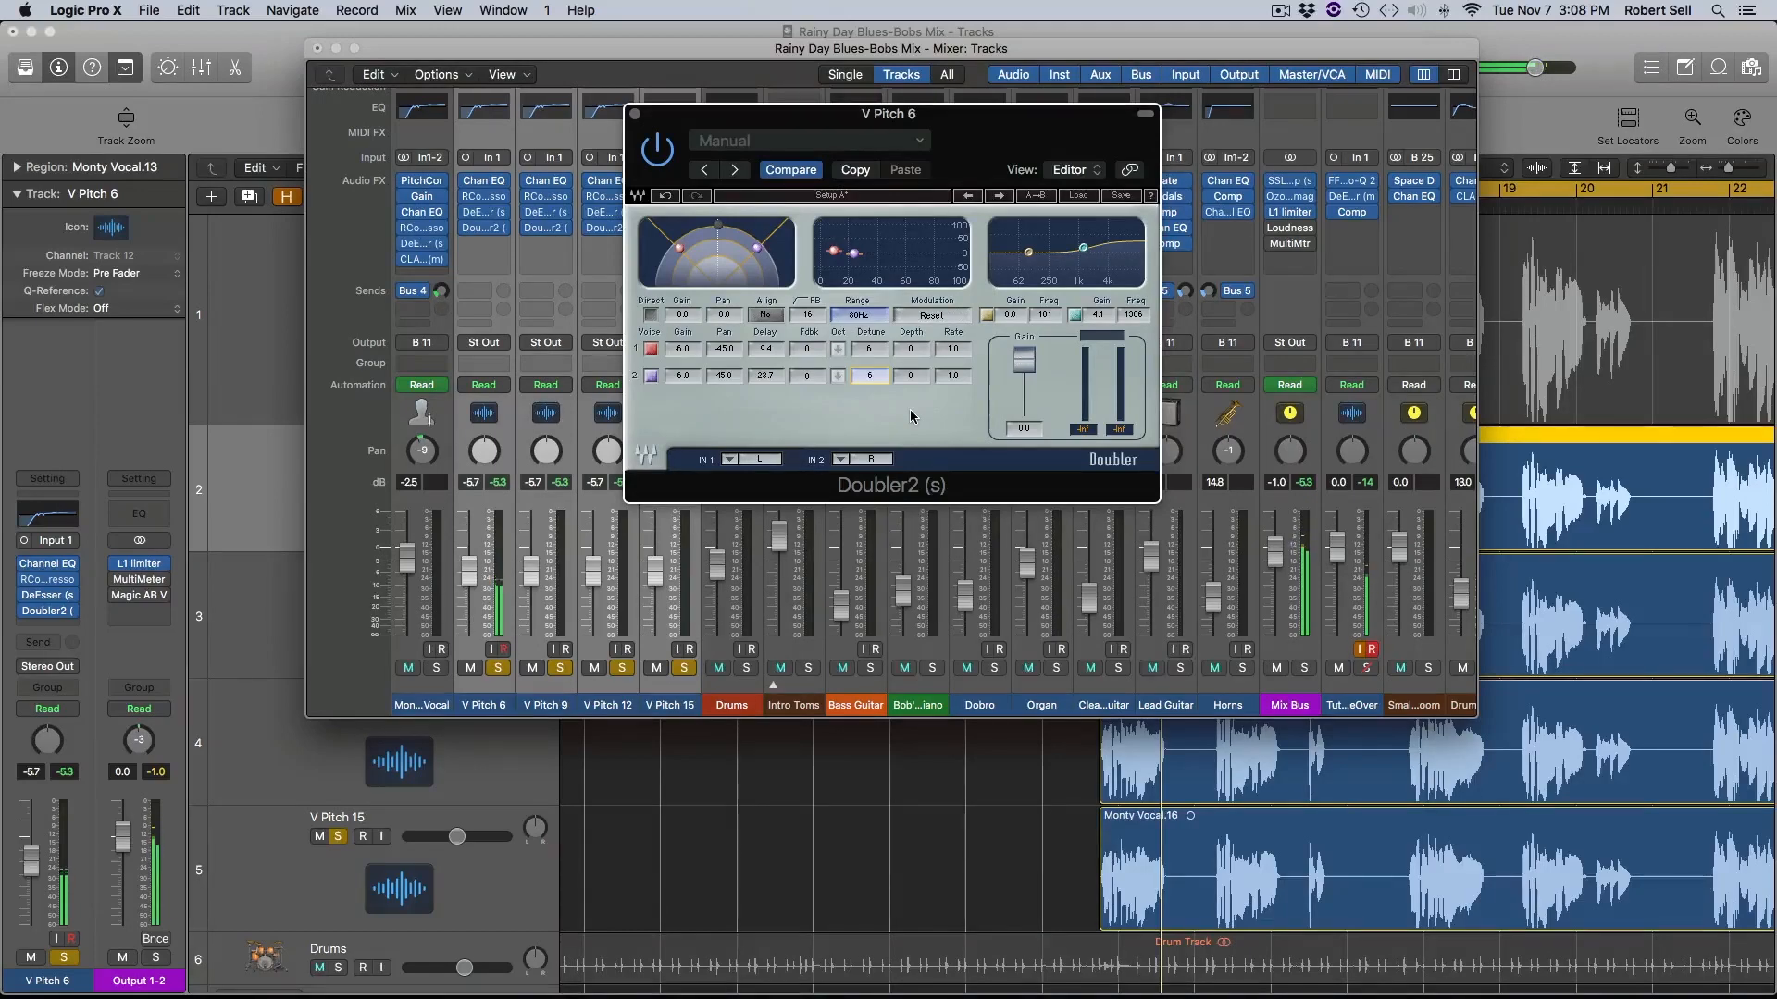
click(635, 114)
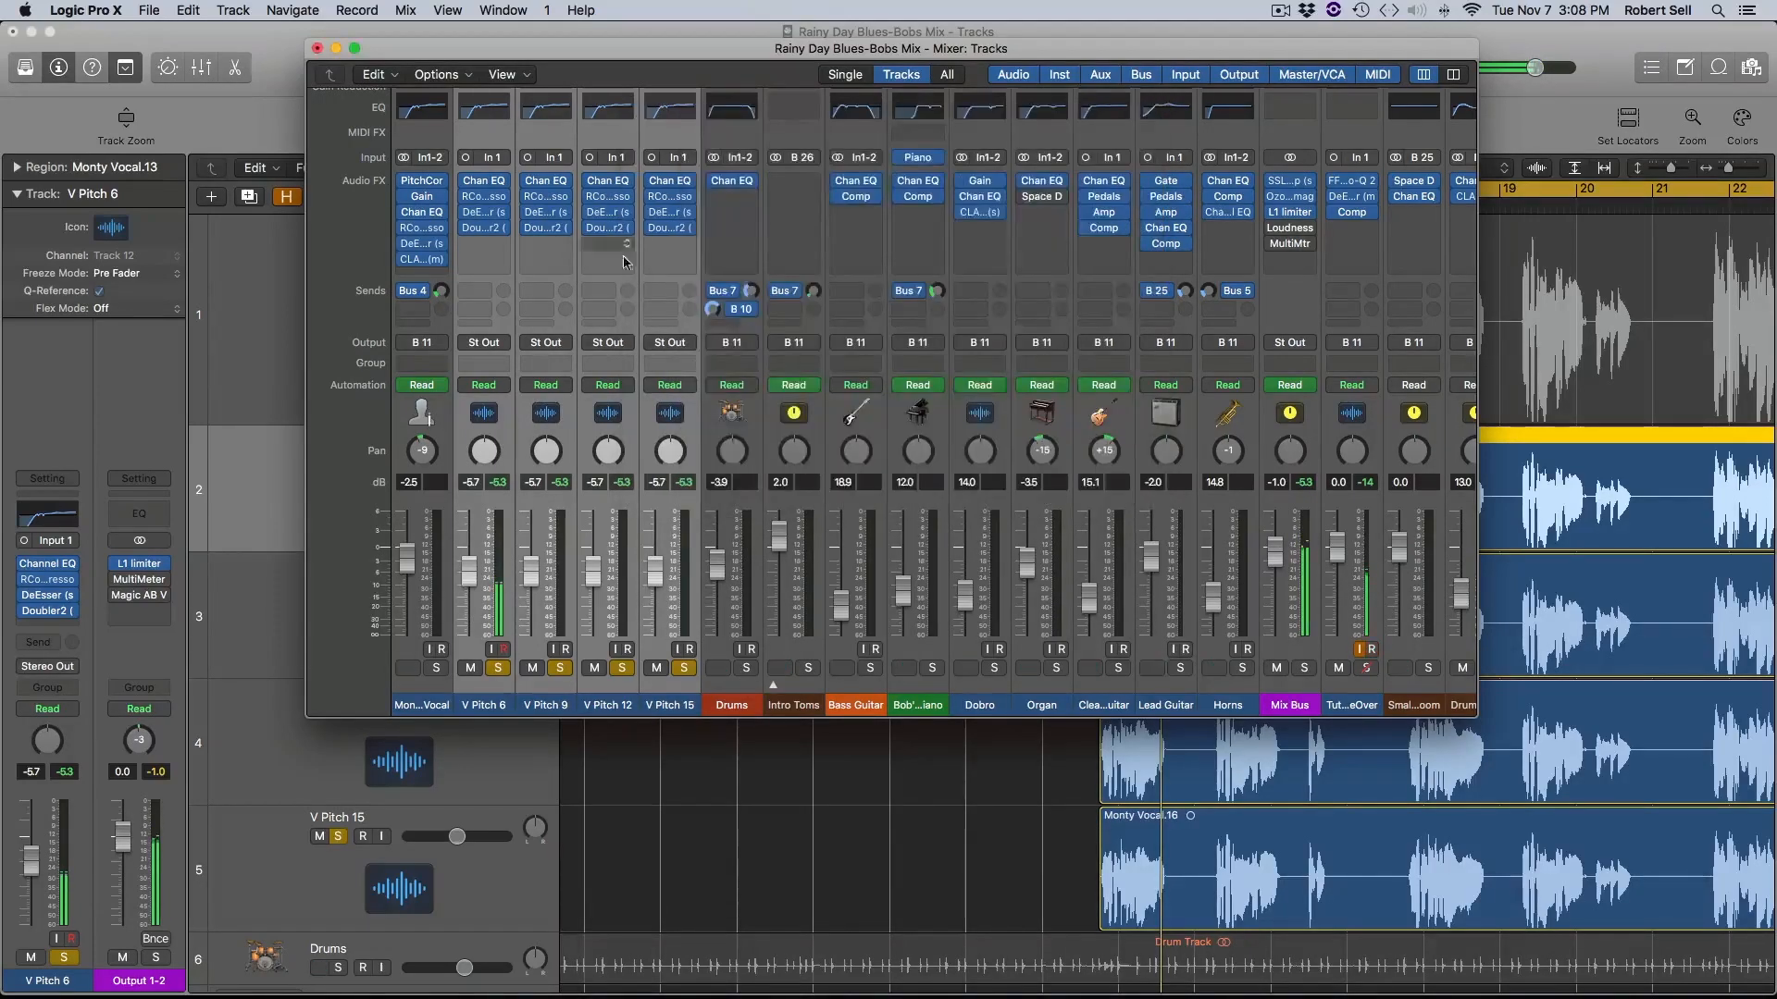
Step: In the V Pitch 9 Doubler2, set Detune to -9 for voice 1 and 9 for voice 2
click(545, 227)
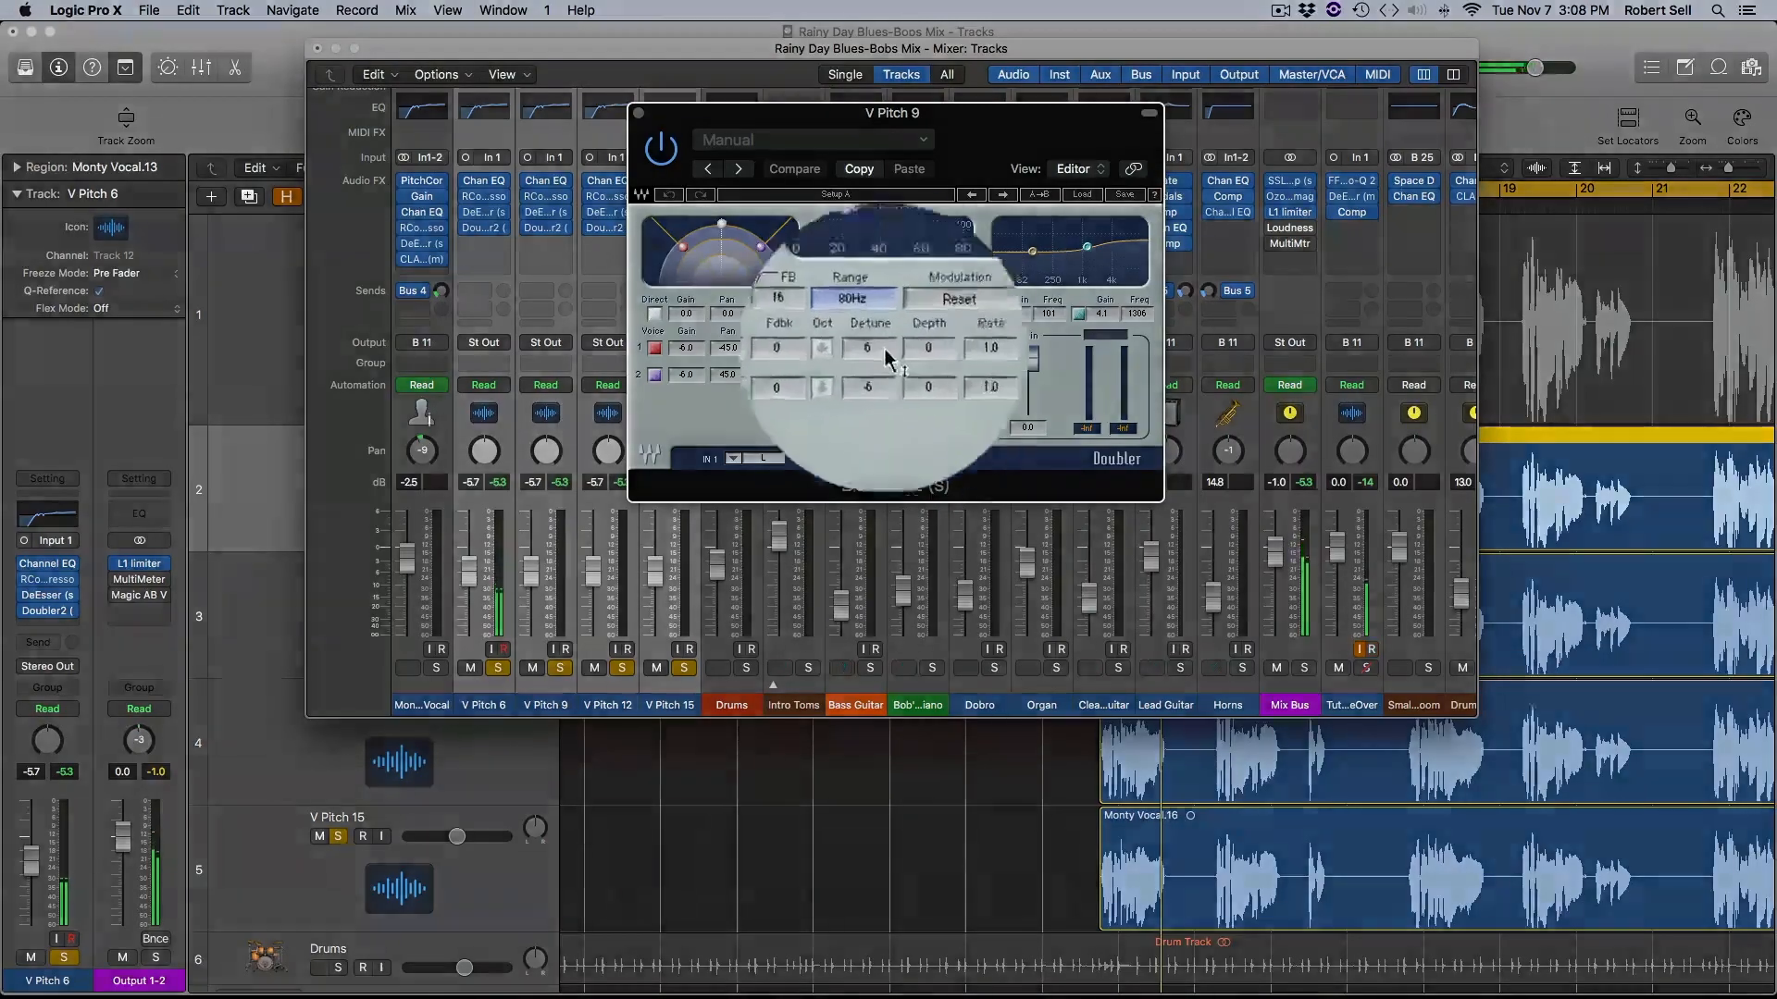
double_click(885, 350)
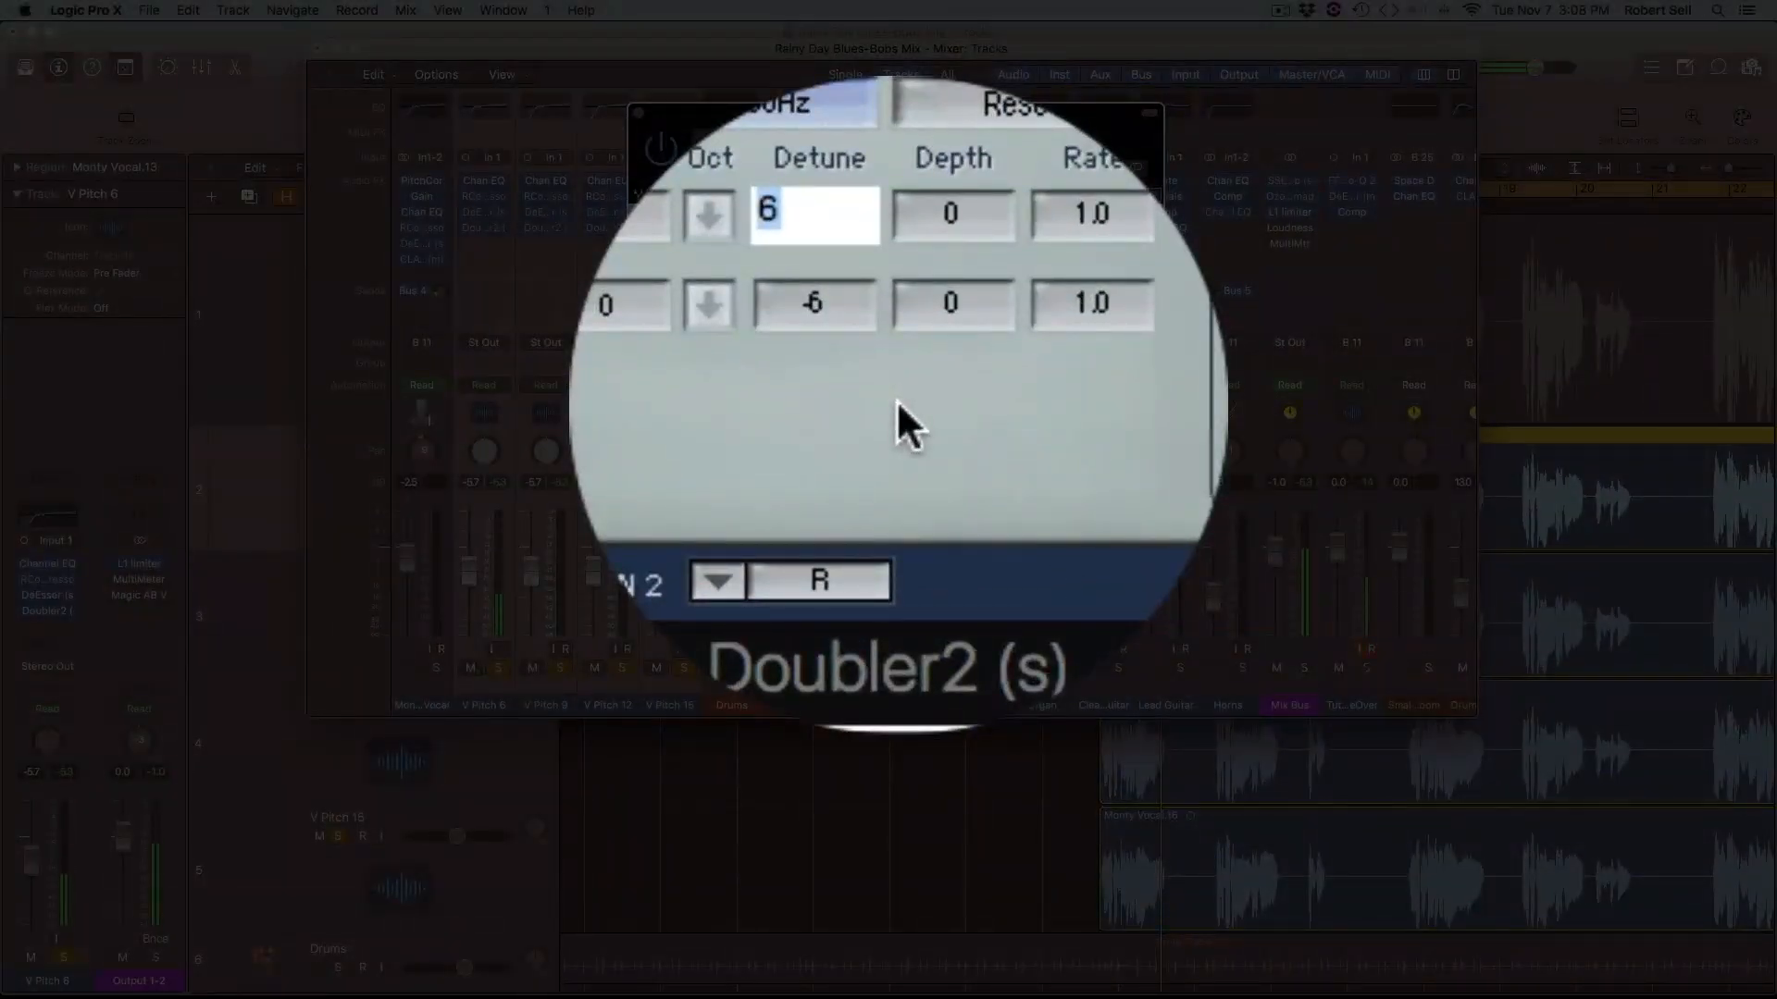
text(-9)
key(Return)
double_click(878, 375)
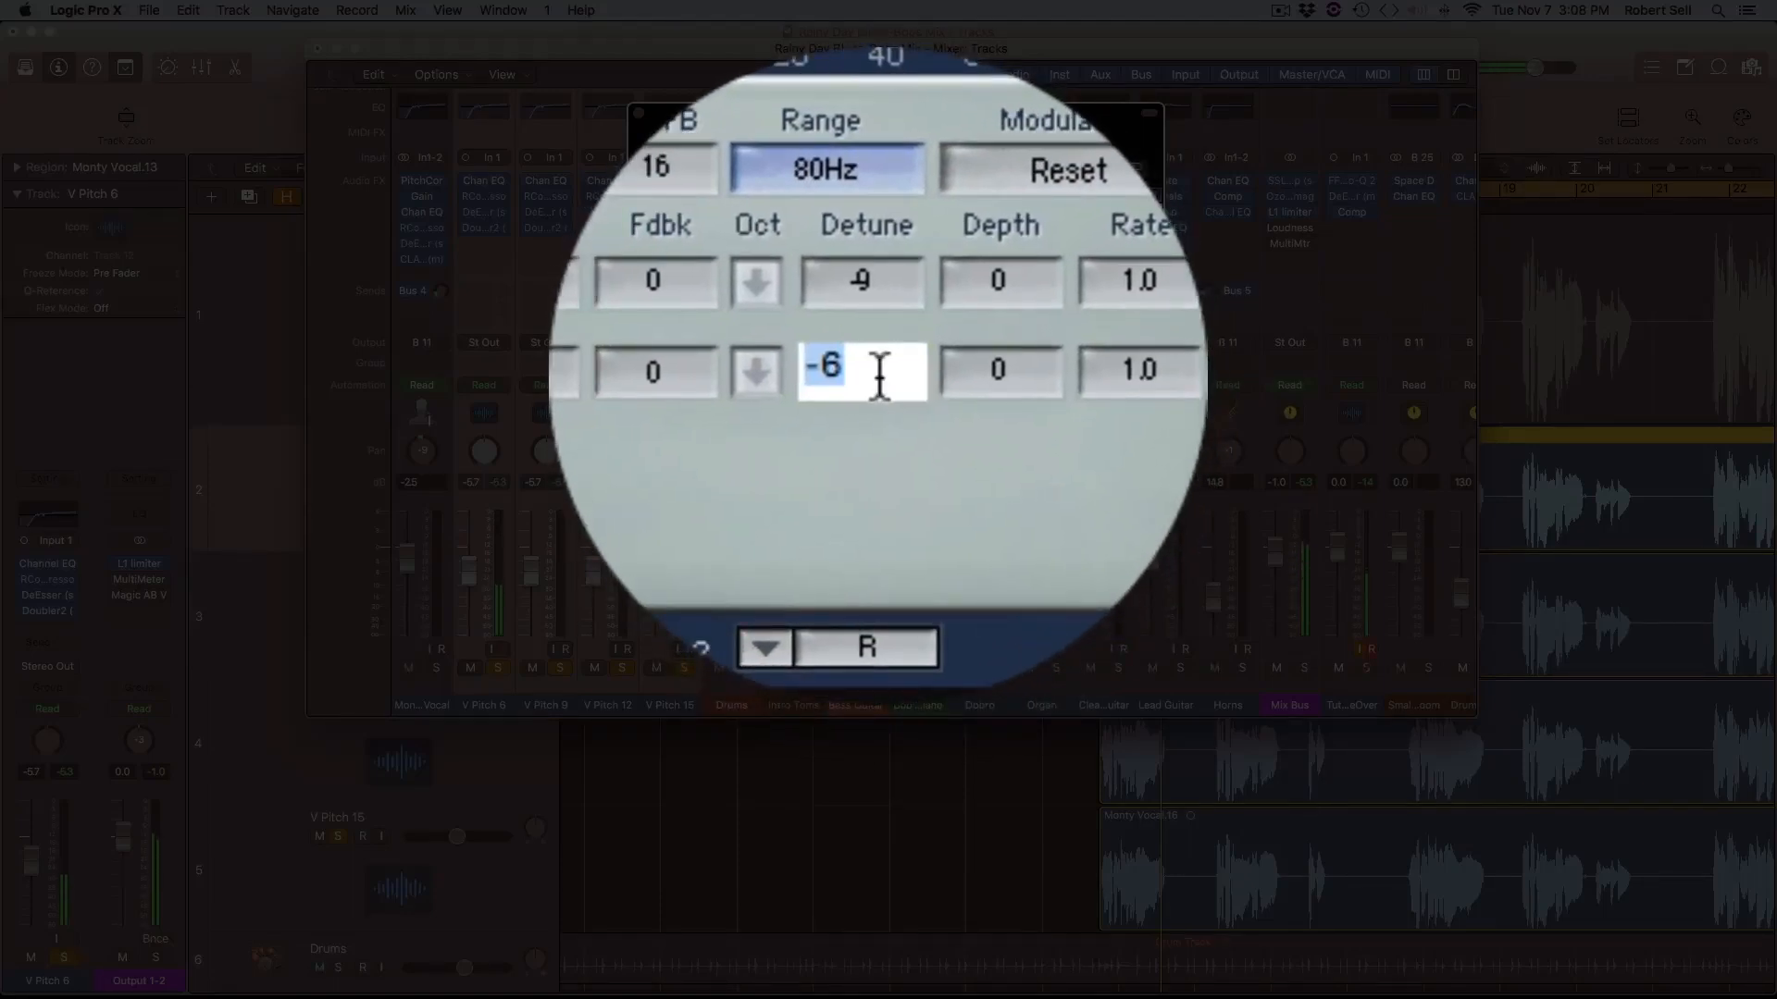
text(9)
key(Return)
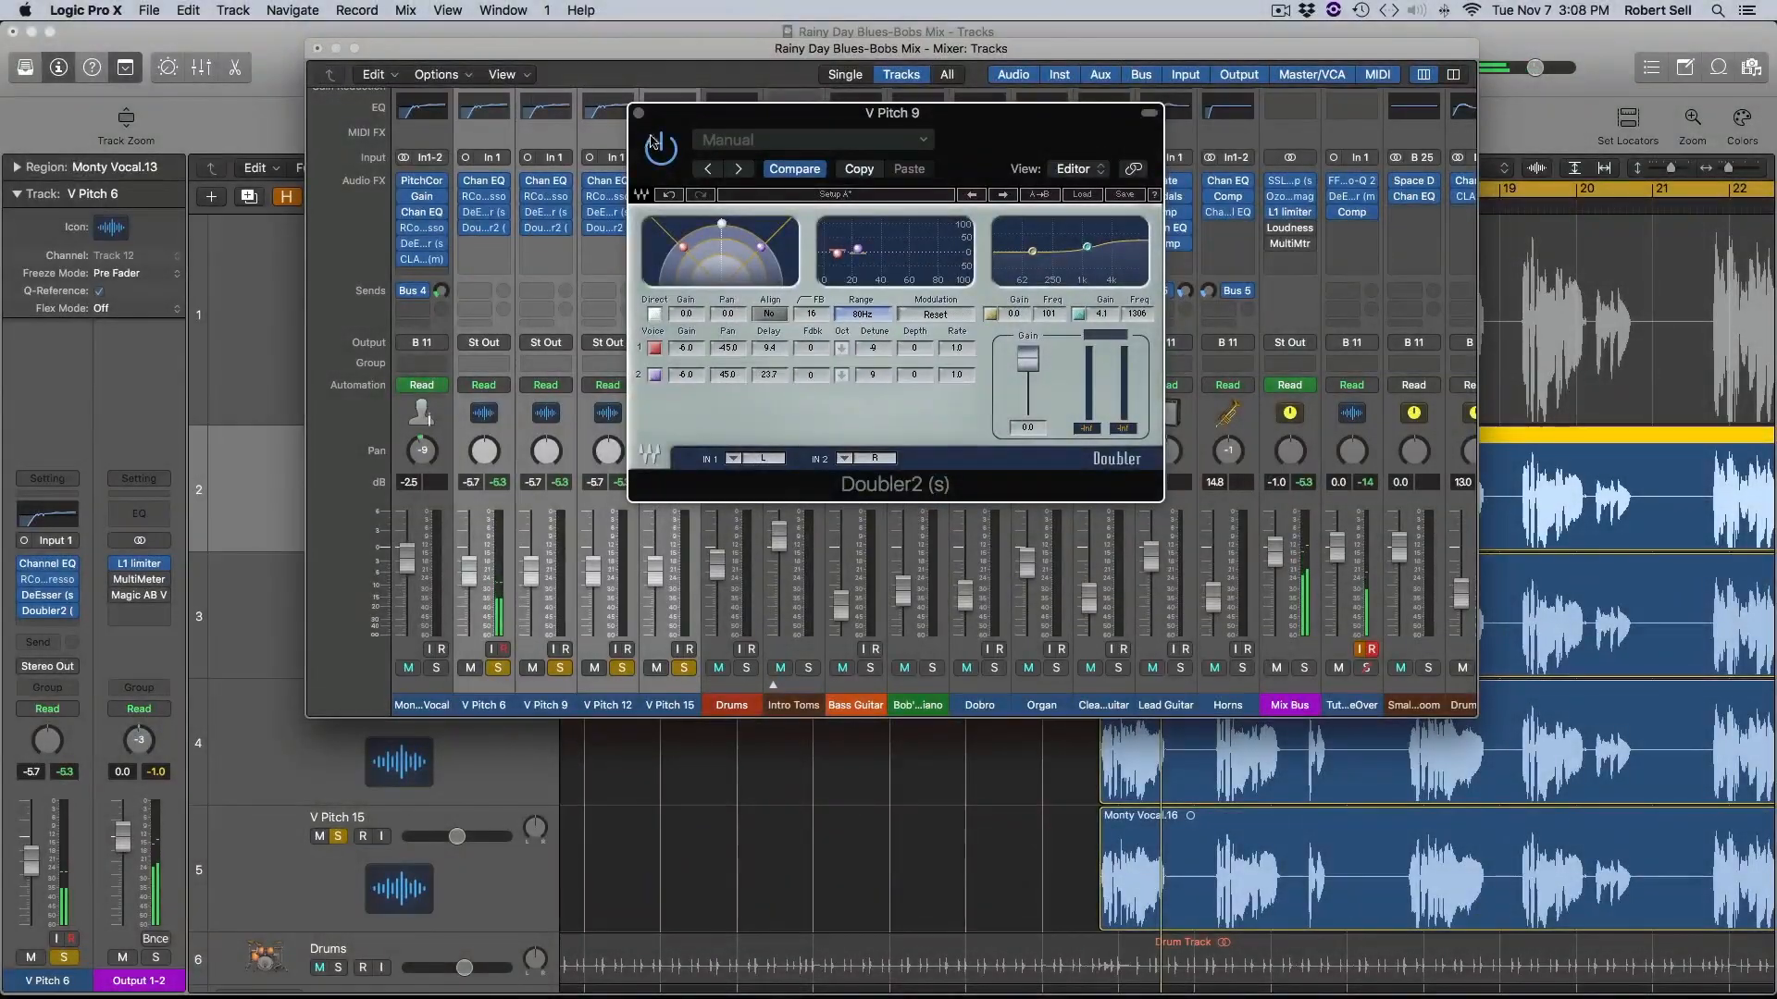
click(639, 113)
Step: In the V Pitch 12 Doubler2, enter Detune values of 12 and -12 for voices 1 and 2 and switch off the direct signal
click(605, 228)
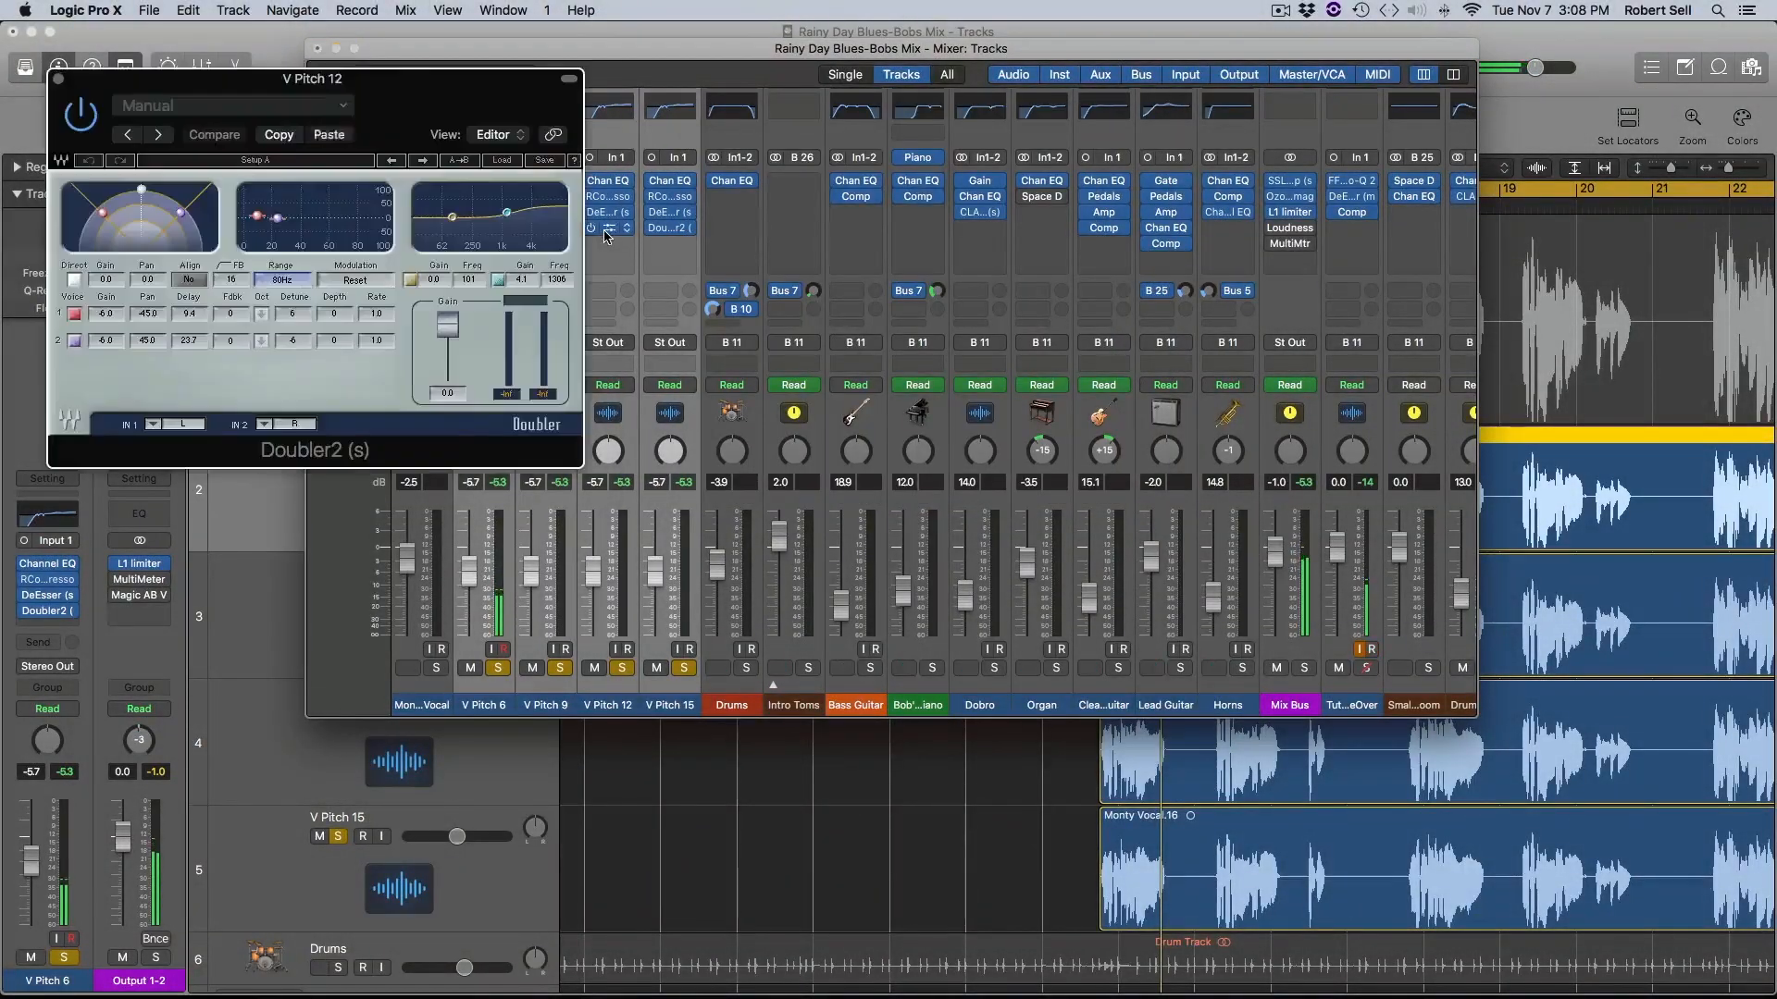
drag(441, 93, 952, 130)
click(804, 351)
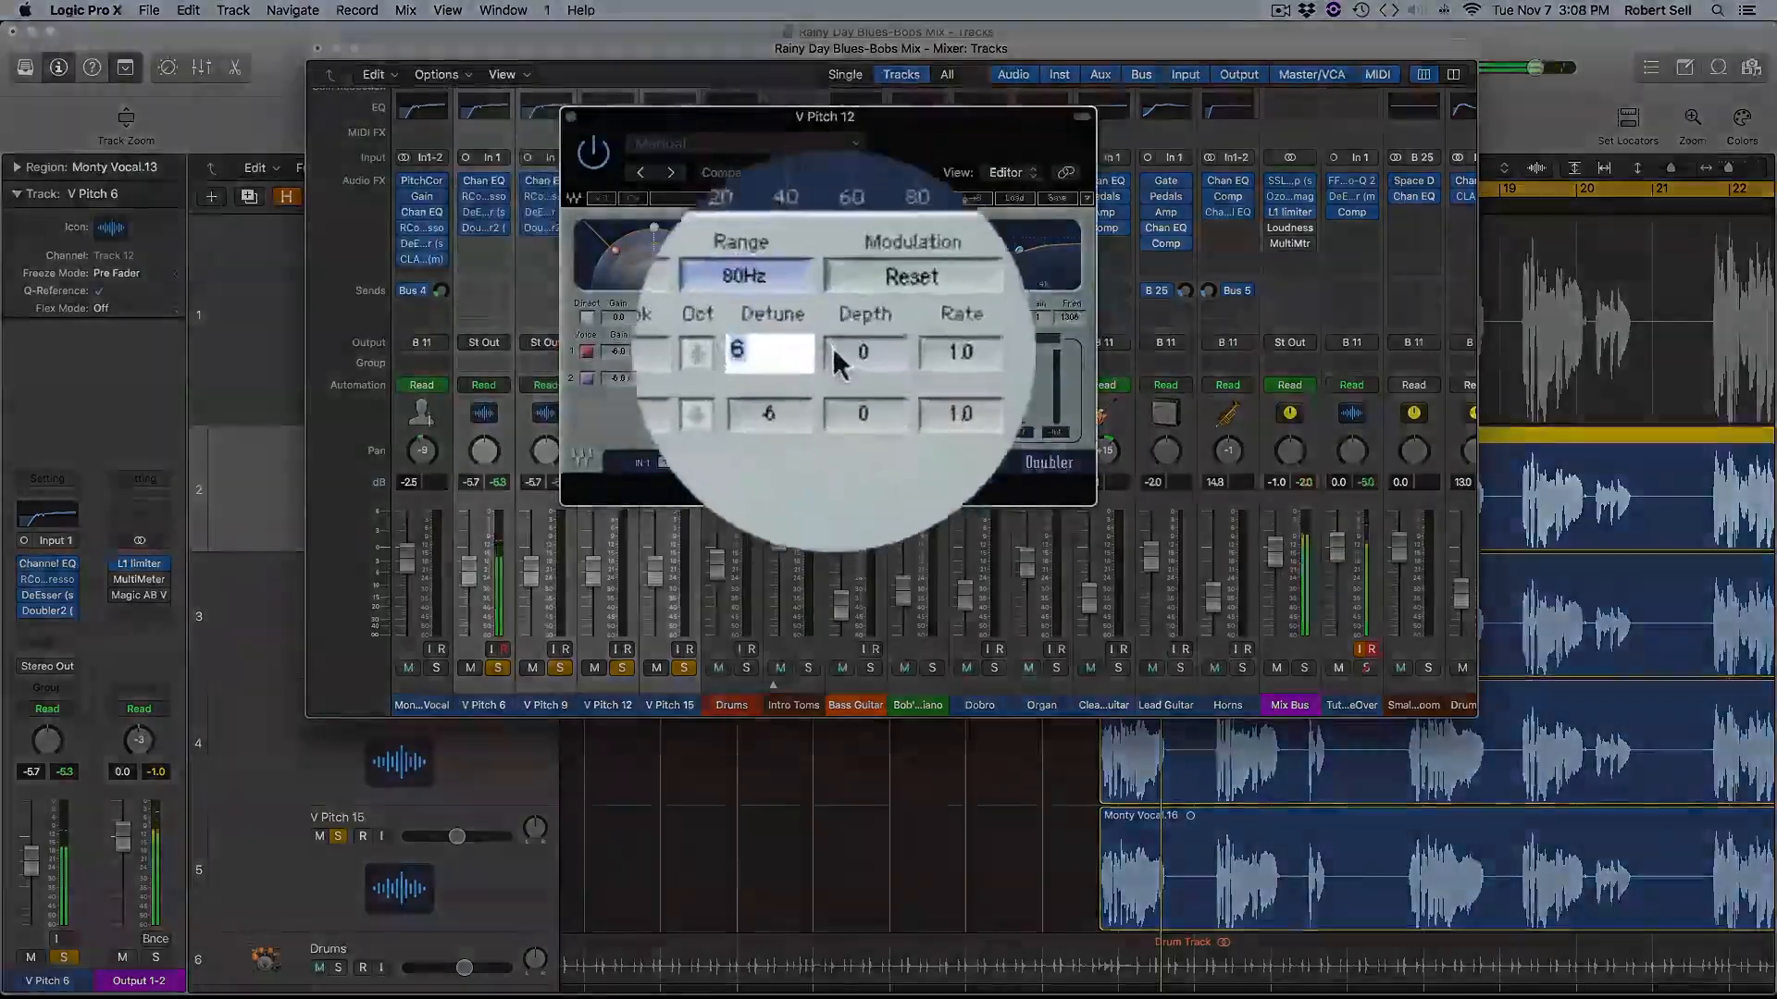
text(12)
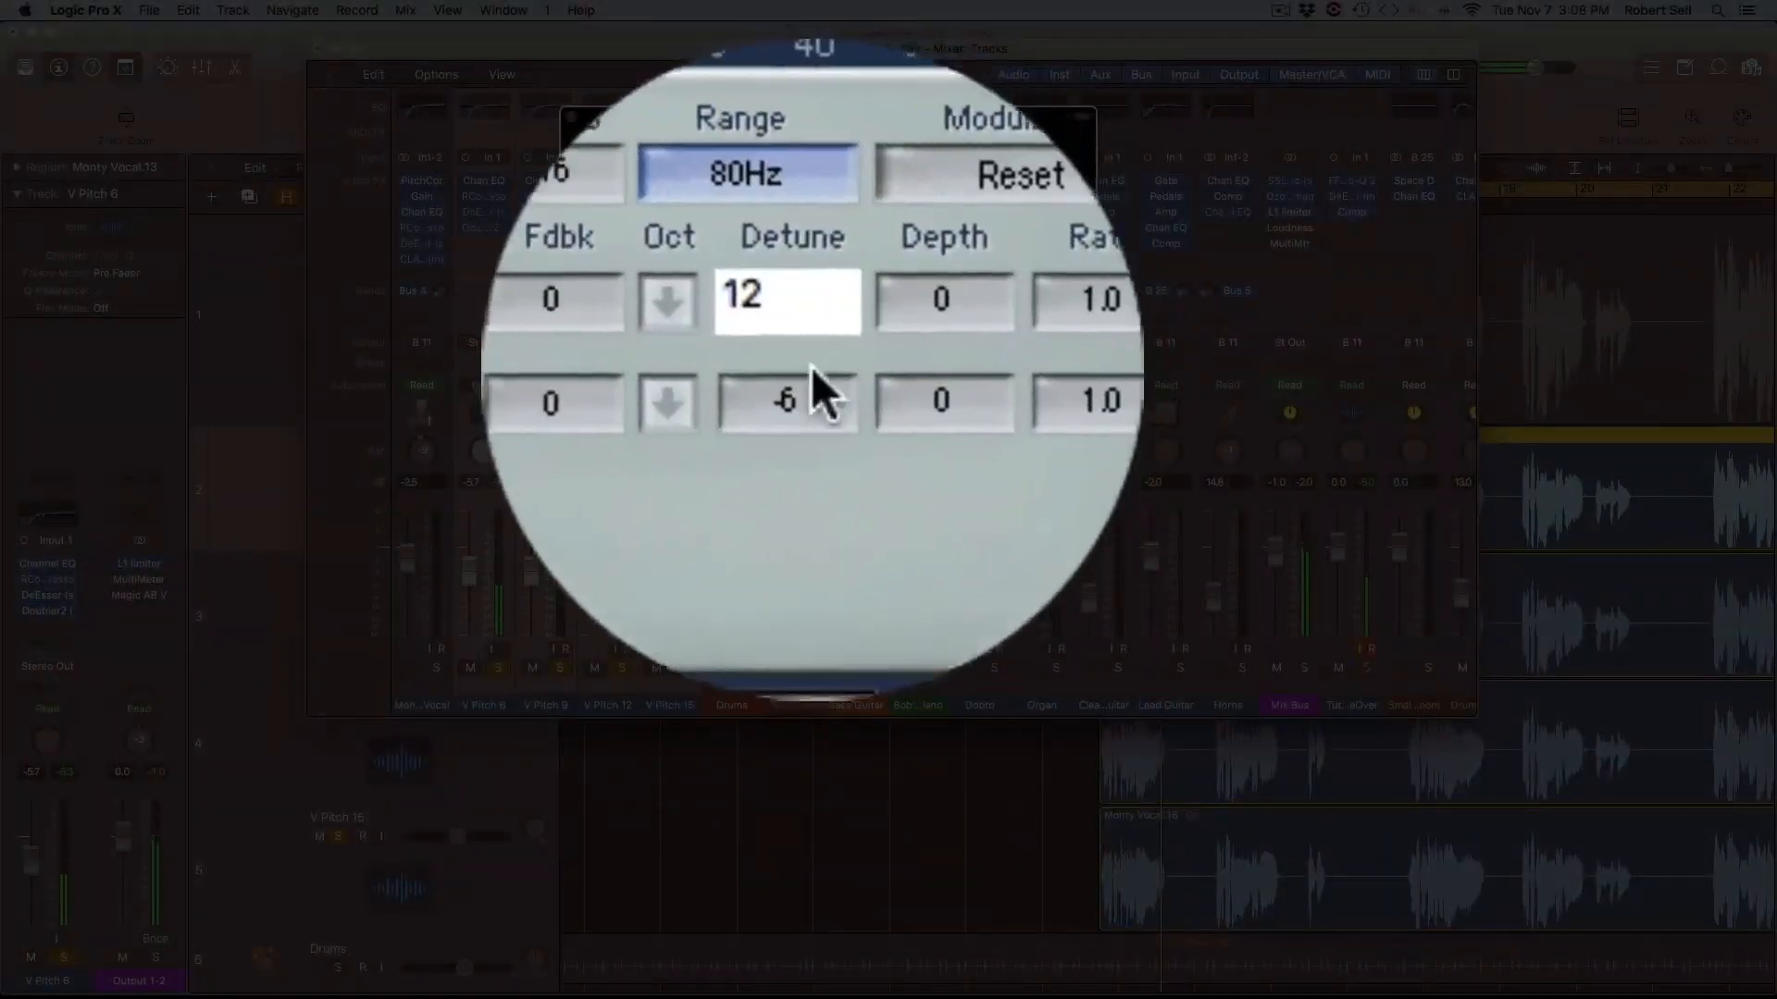
click(810, 379)
text(-12)
key(Return)
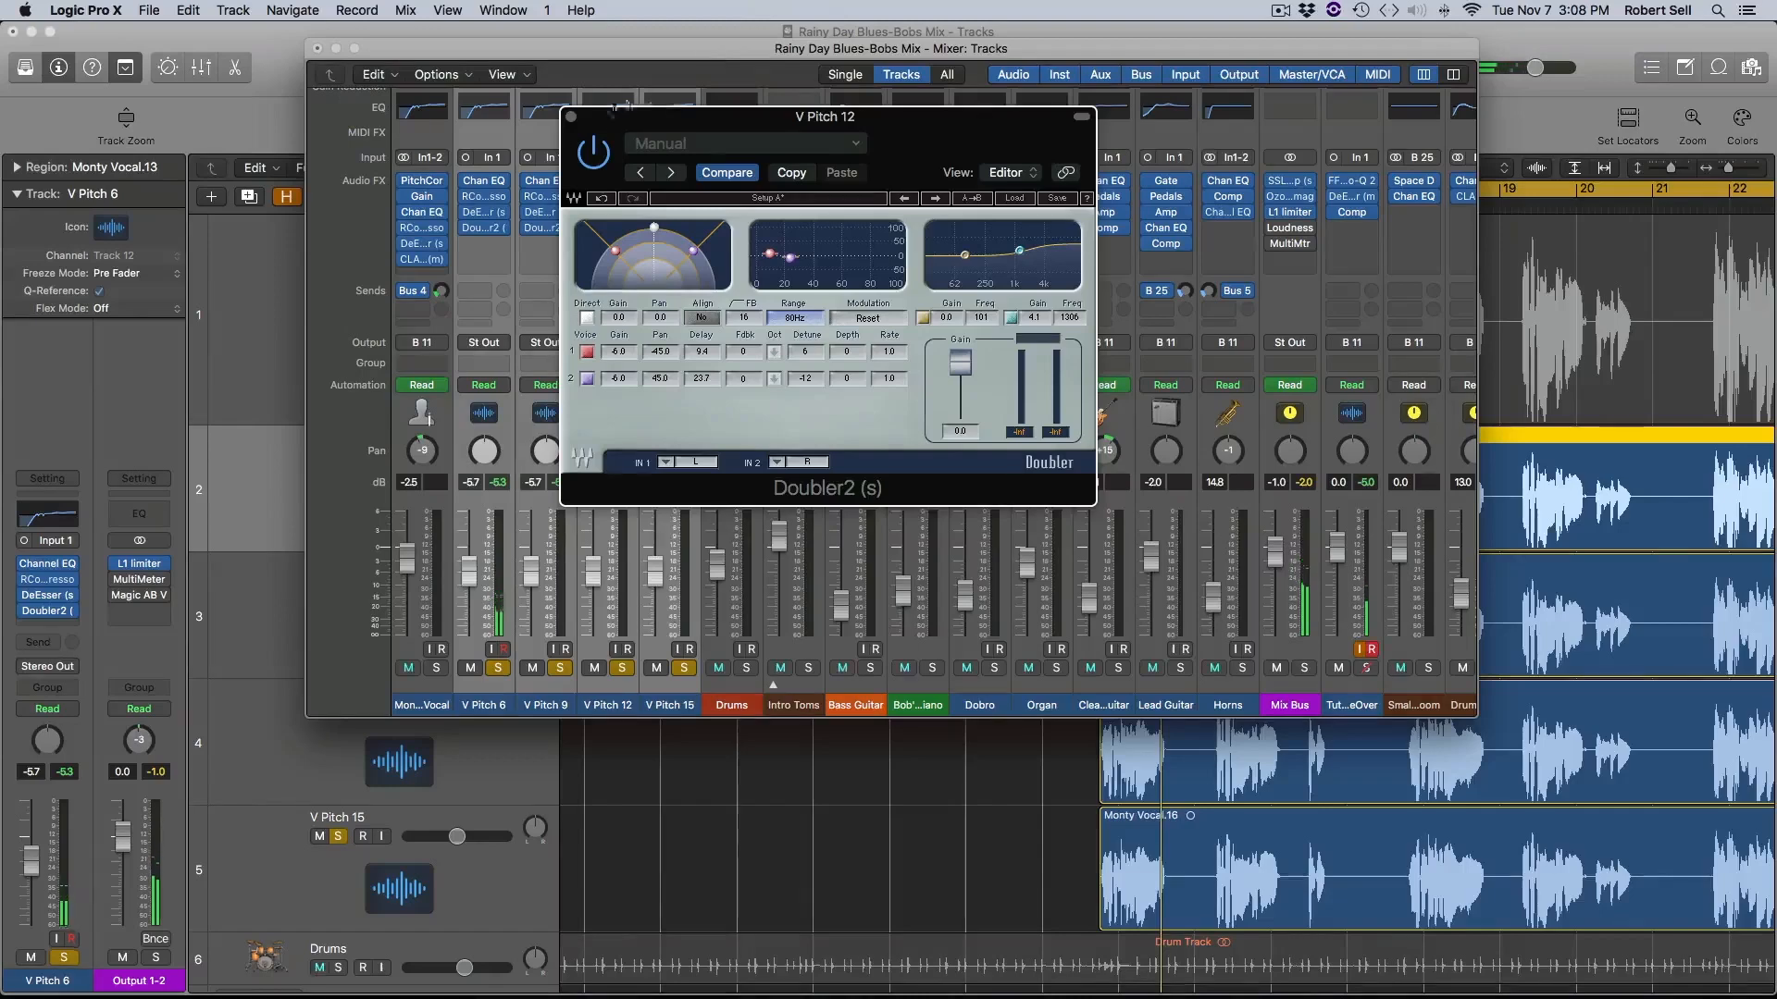
click(587, 319)
click(571, 117)
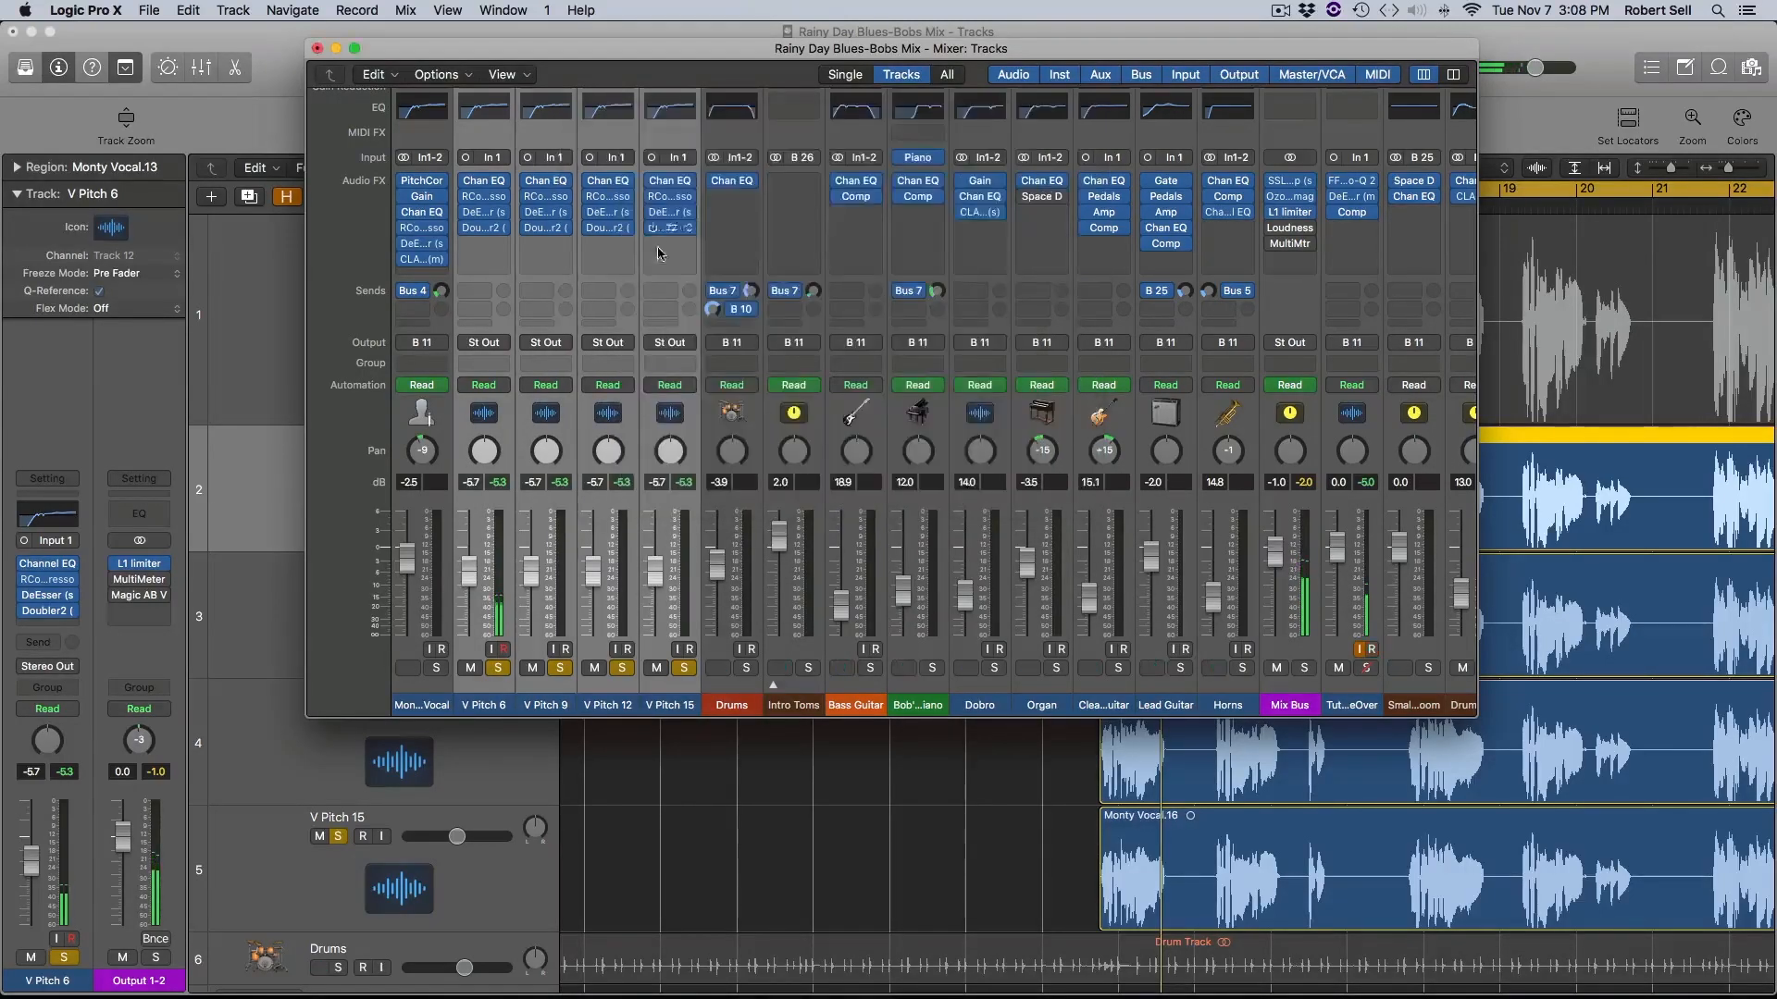
Step: Switch off the direct signal in the V Pitch 9 Doubler2 and check the V Pitch 6 Doubler2 settings
click(541, 229)
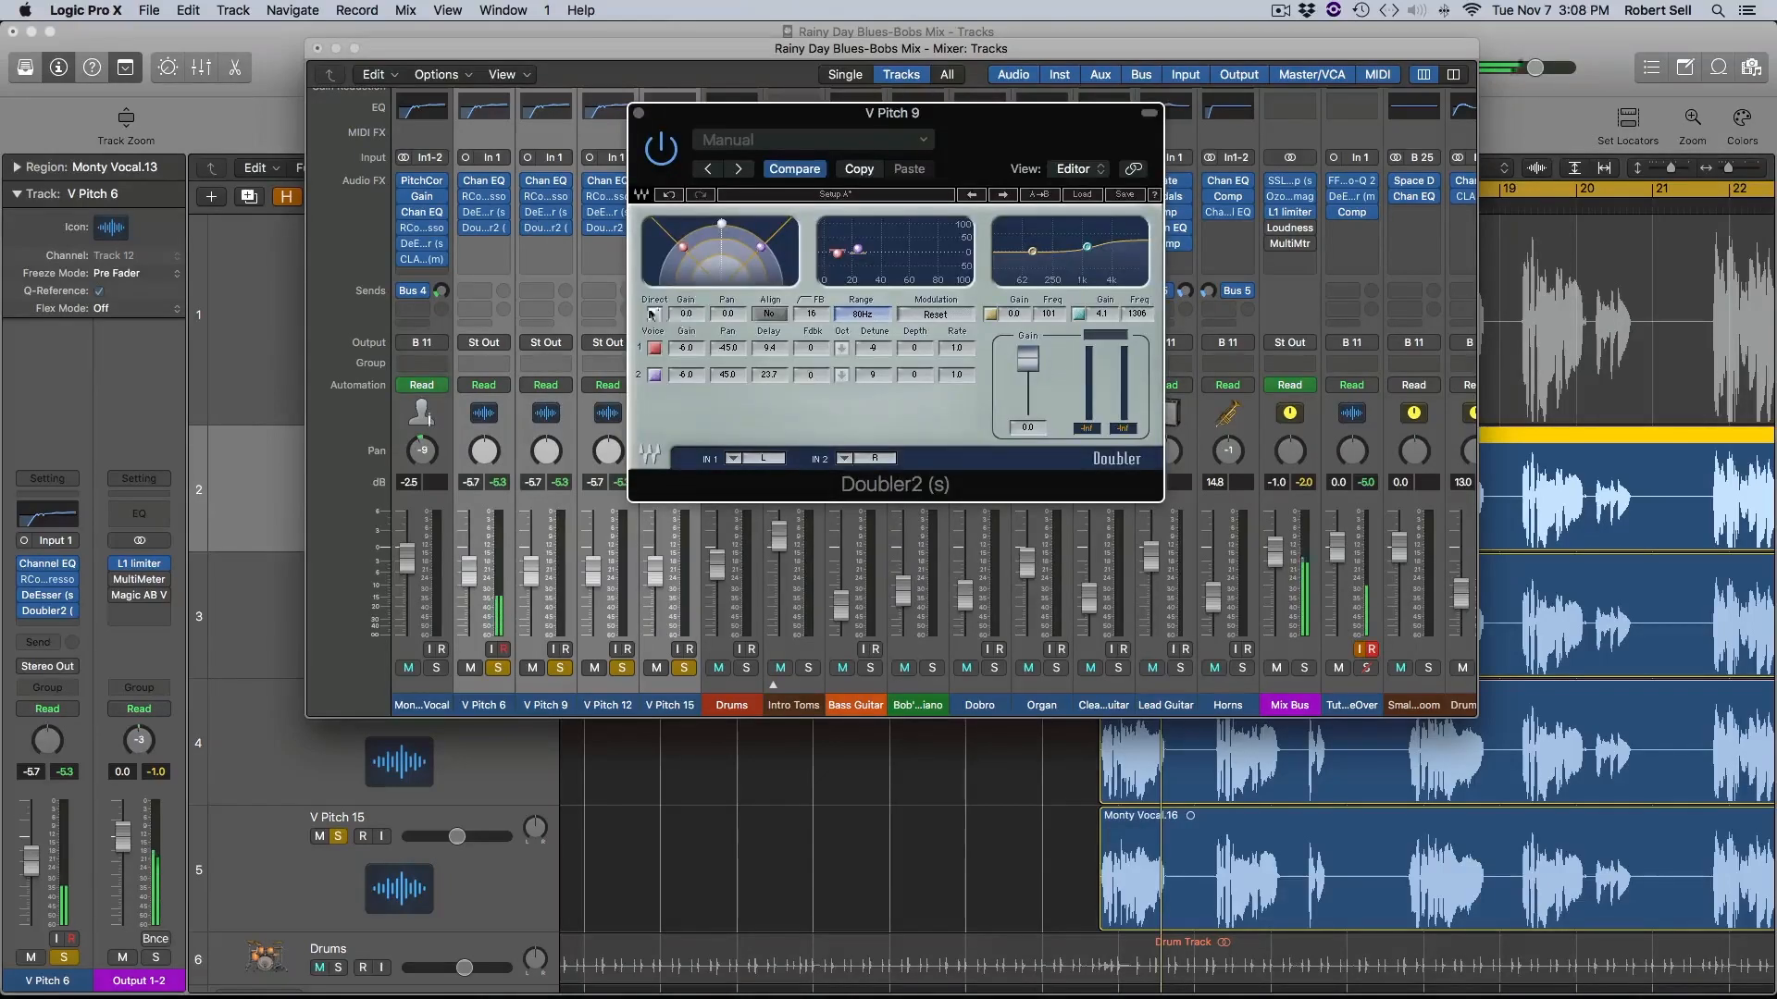
click(639, 114)
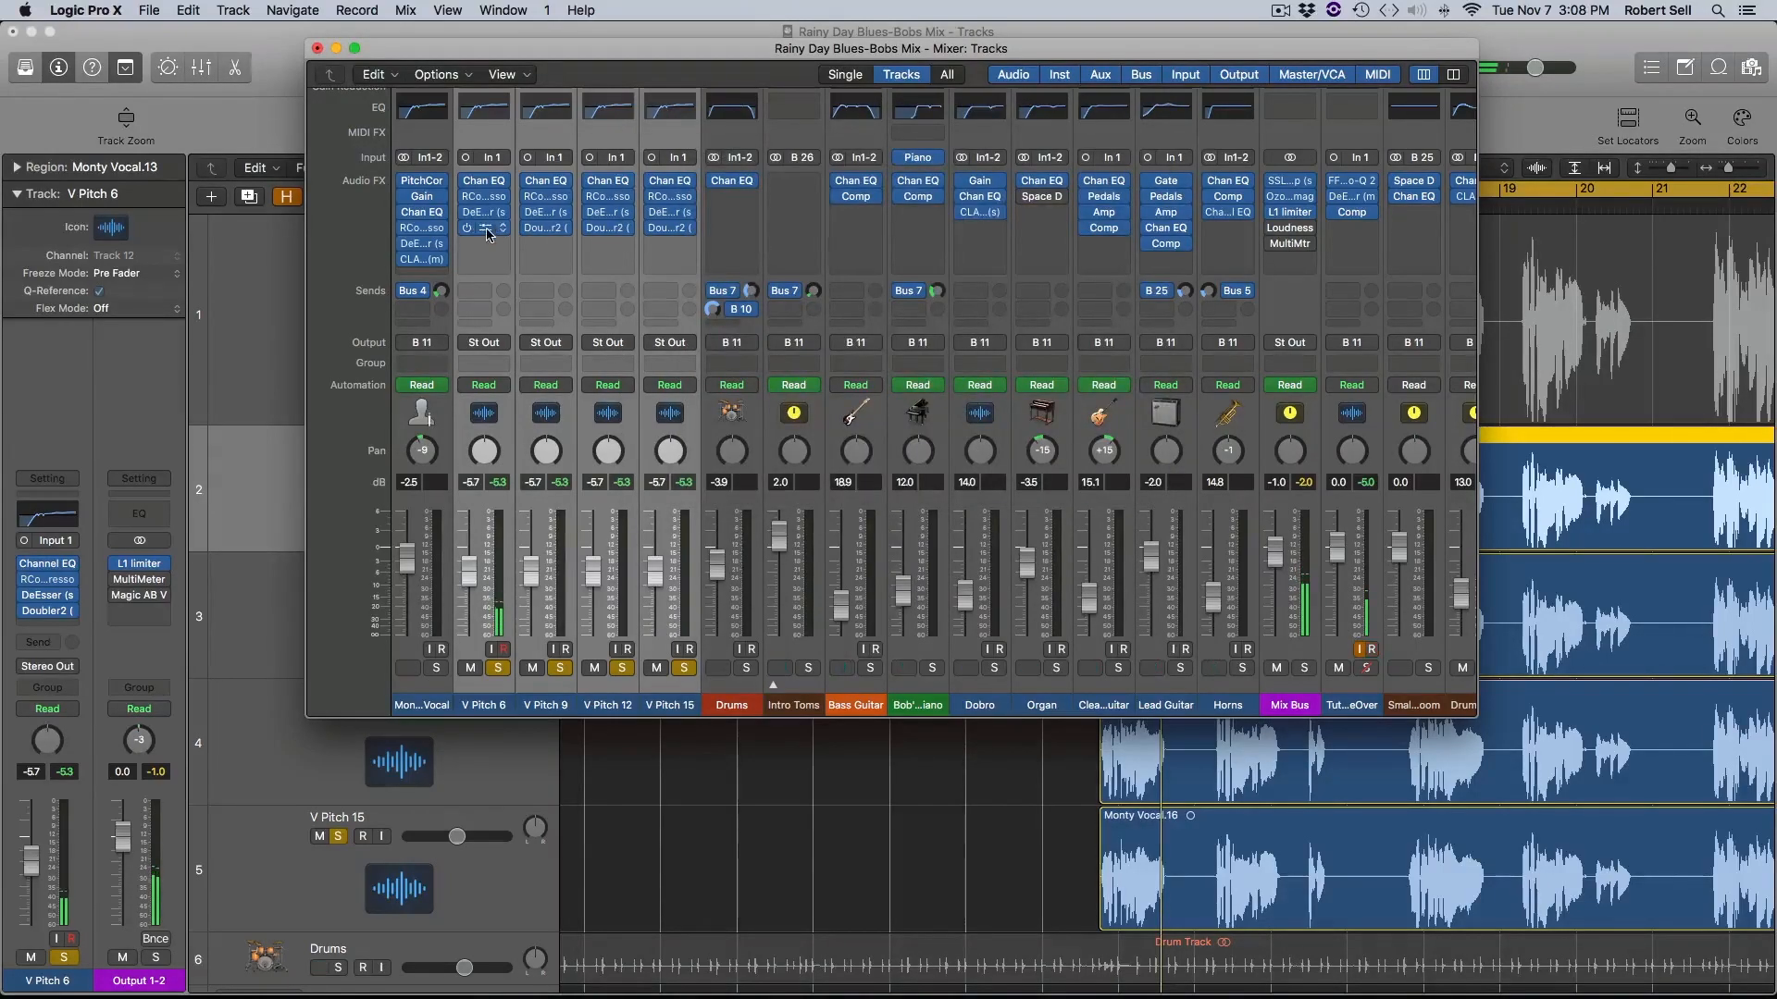
click(483, 228)
click(635, 116)
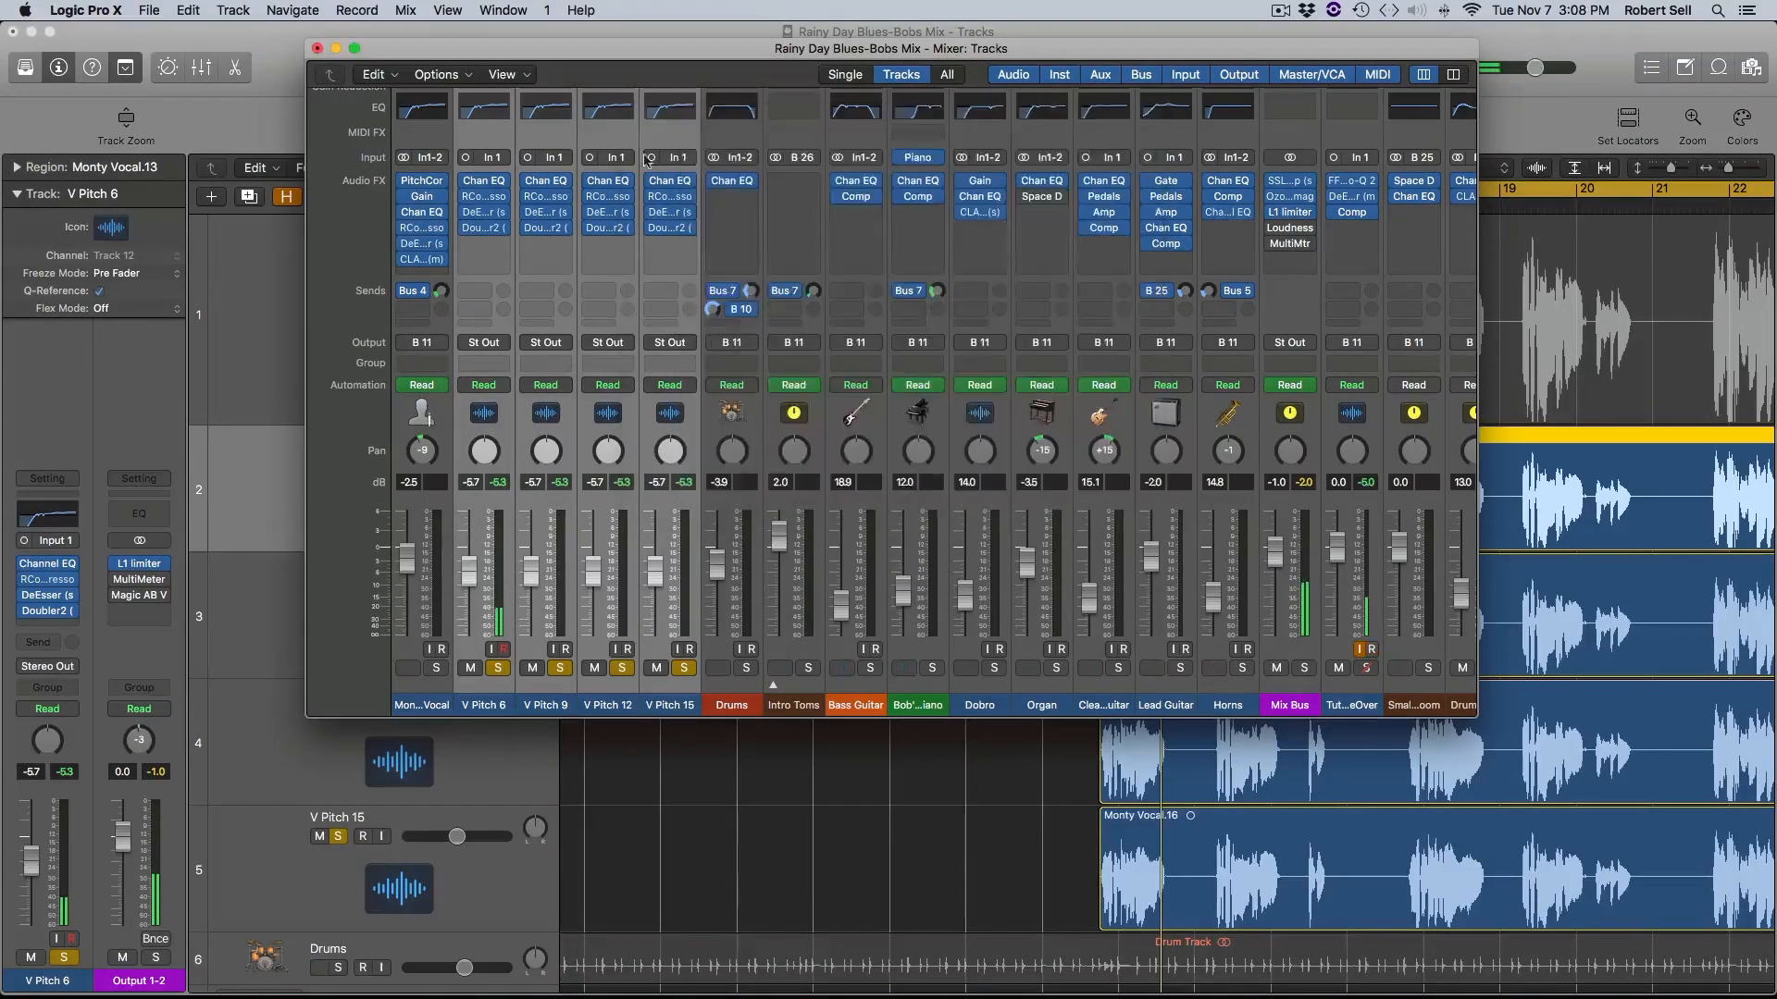
Step: In the V Pitch 15 Doubler2, set Detune to -15 for voice 1 and 15 for voice 2, and switch off the direct signal
click(666, 228)
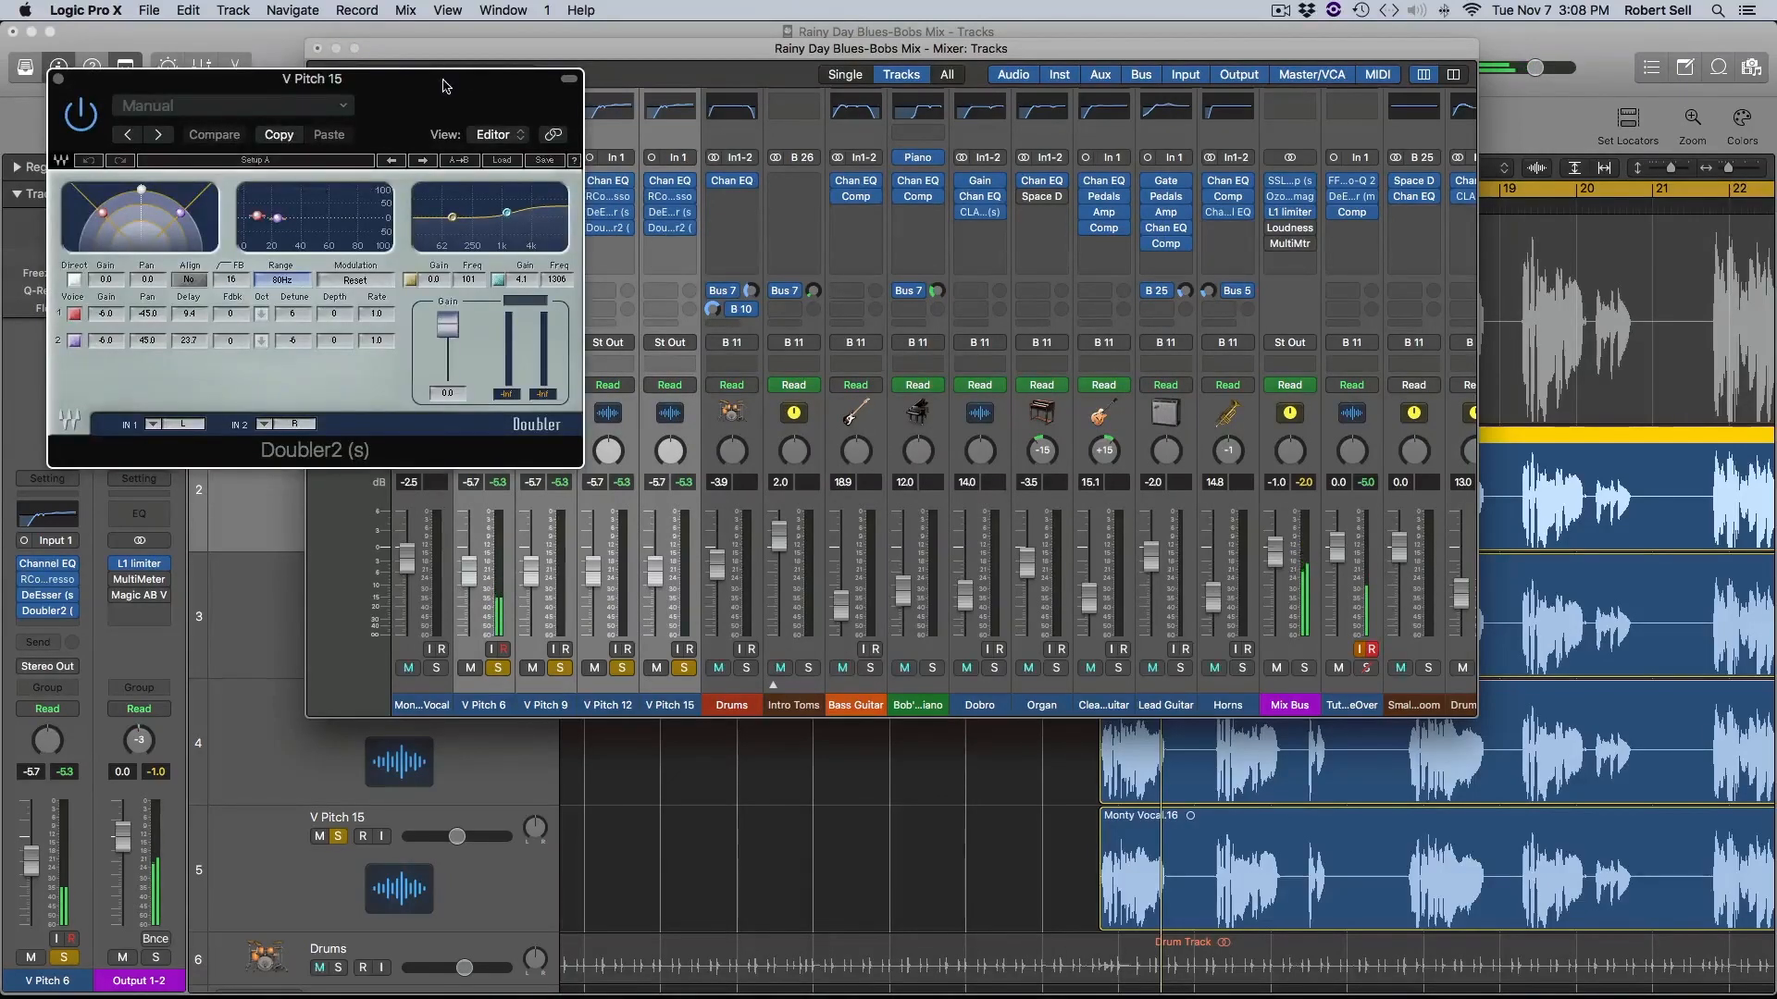
drag(447, 79, 984, 145)
double_click(838, 329)
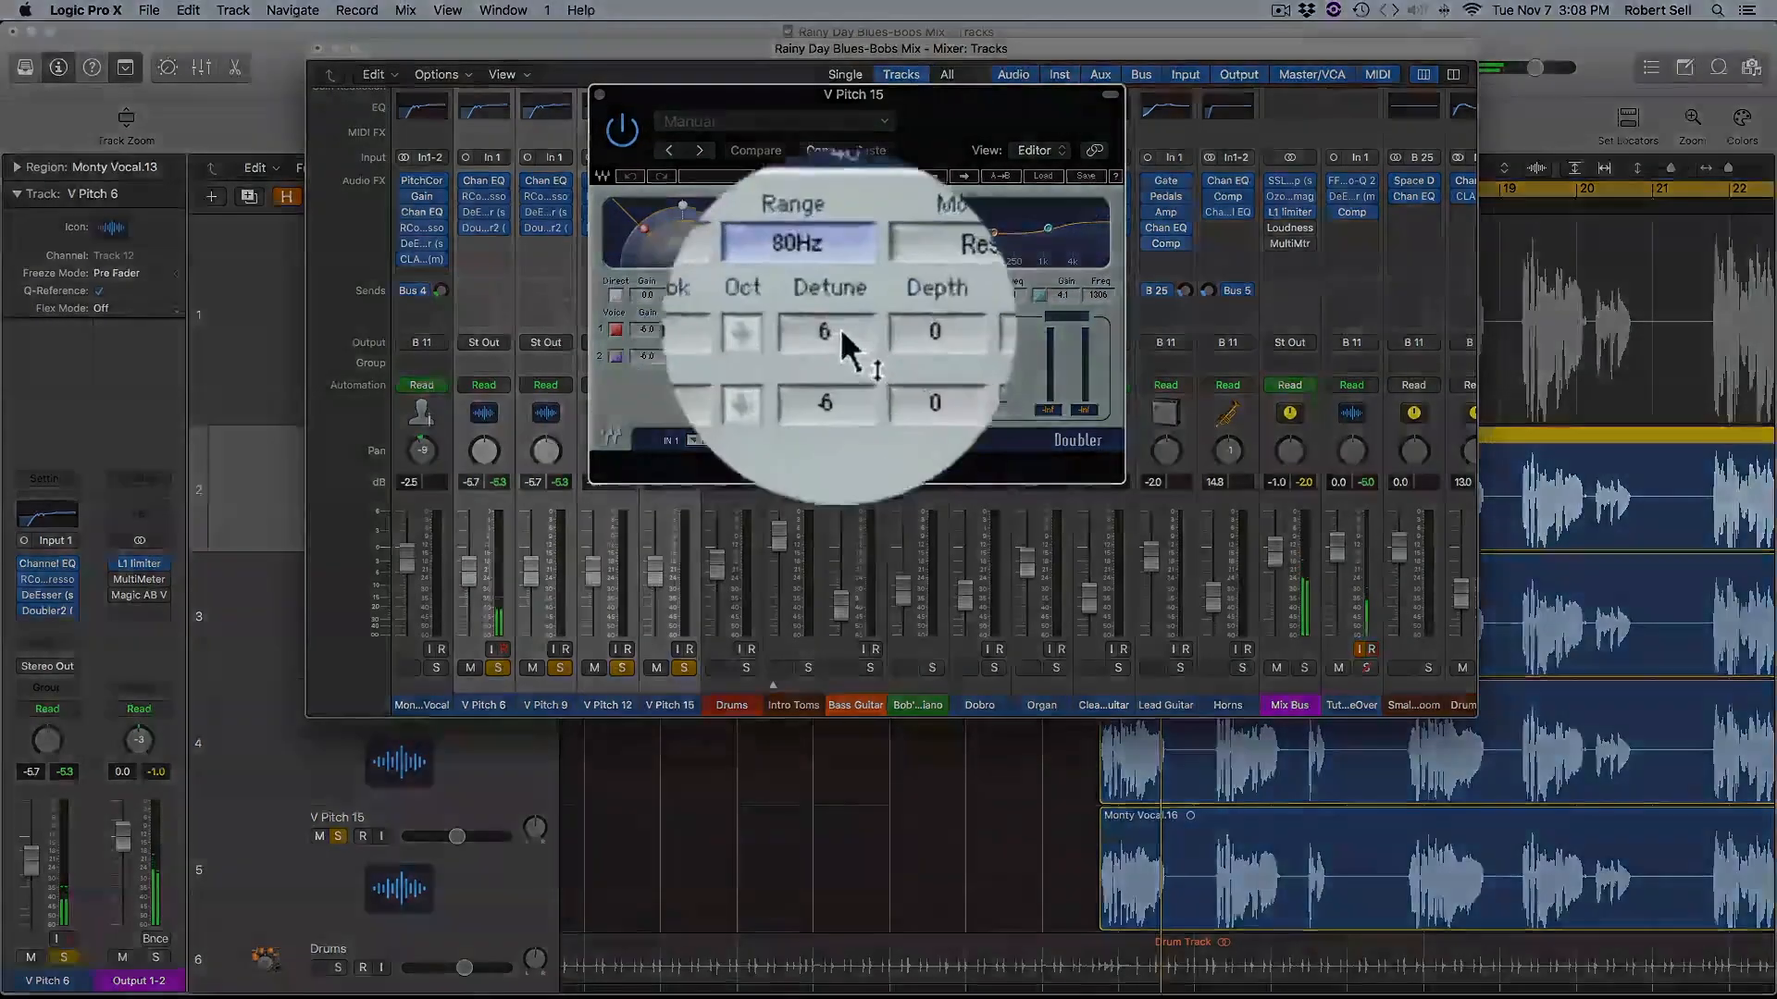
text(-15)
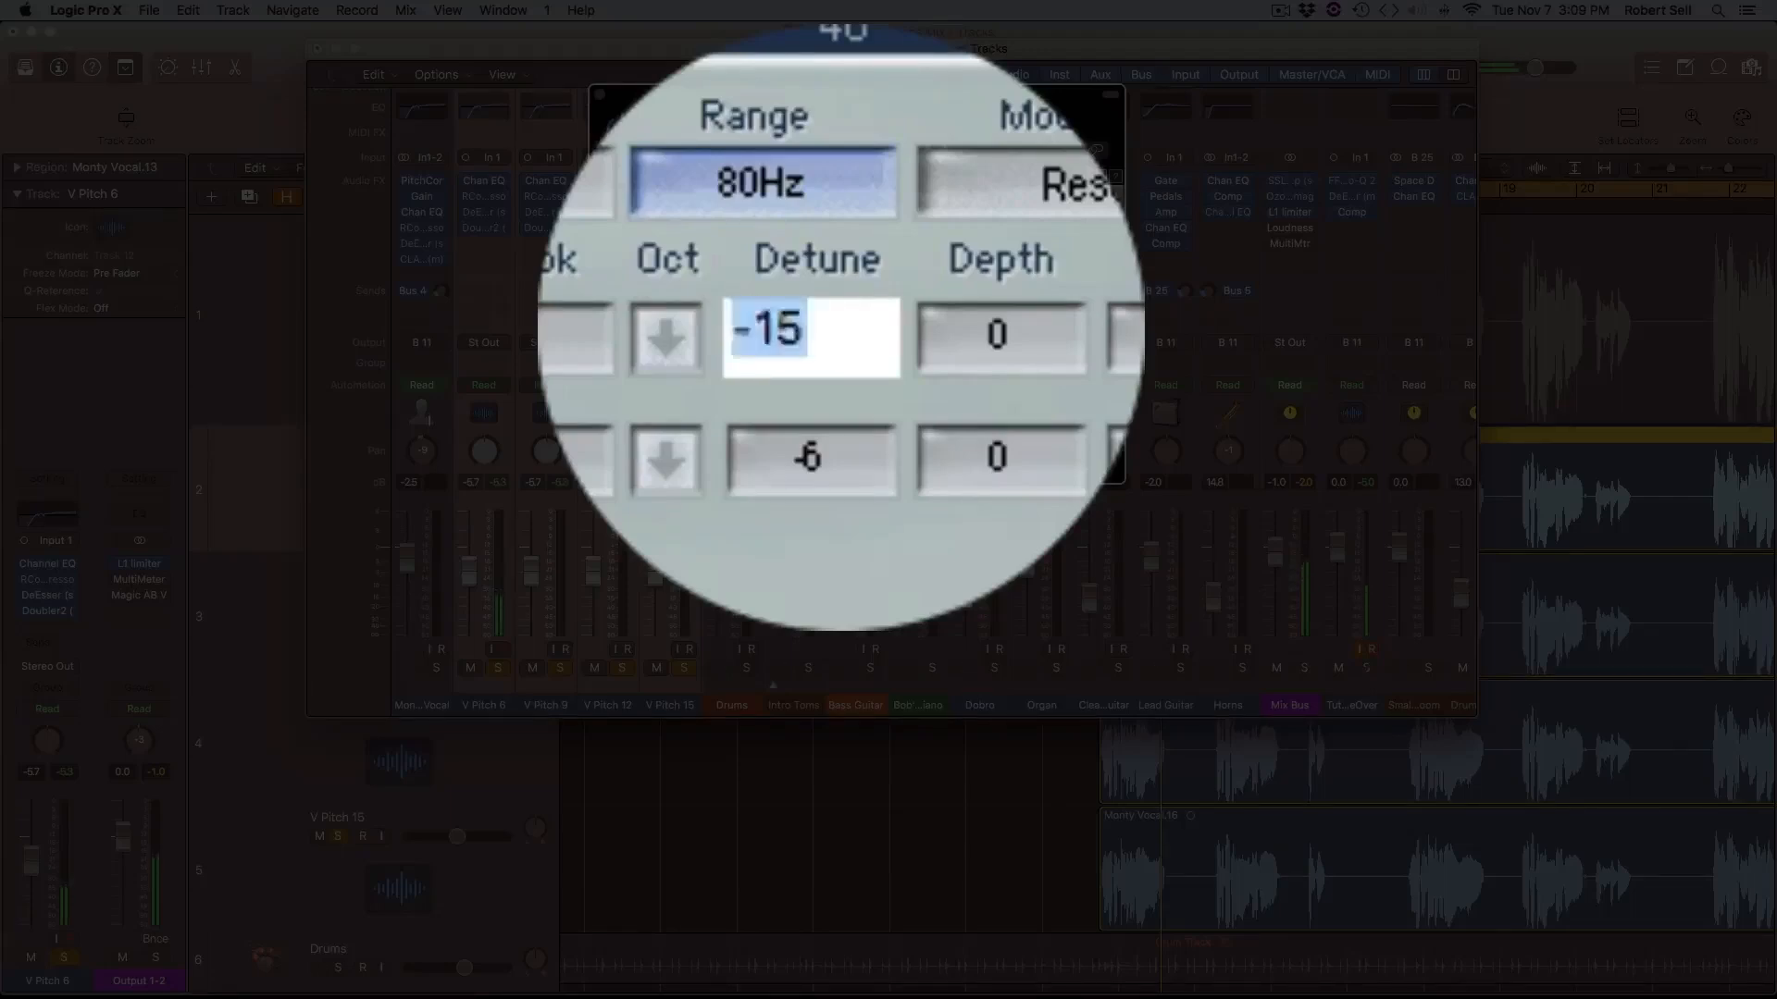
key(Return)
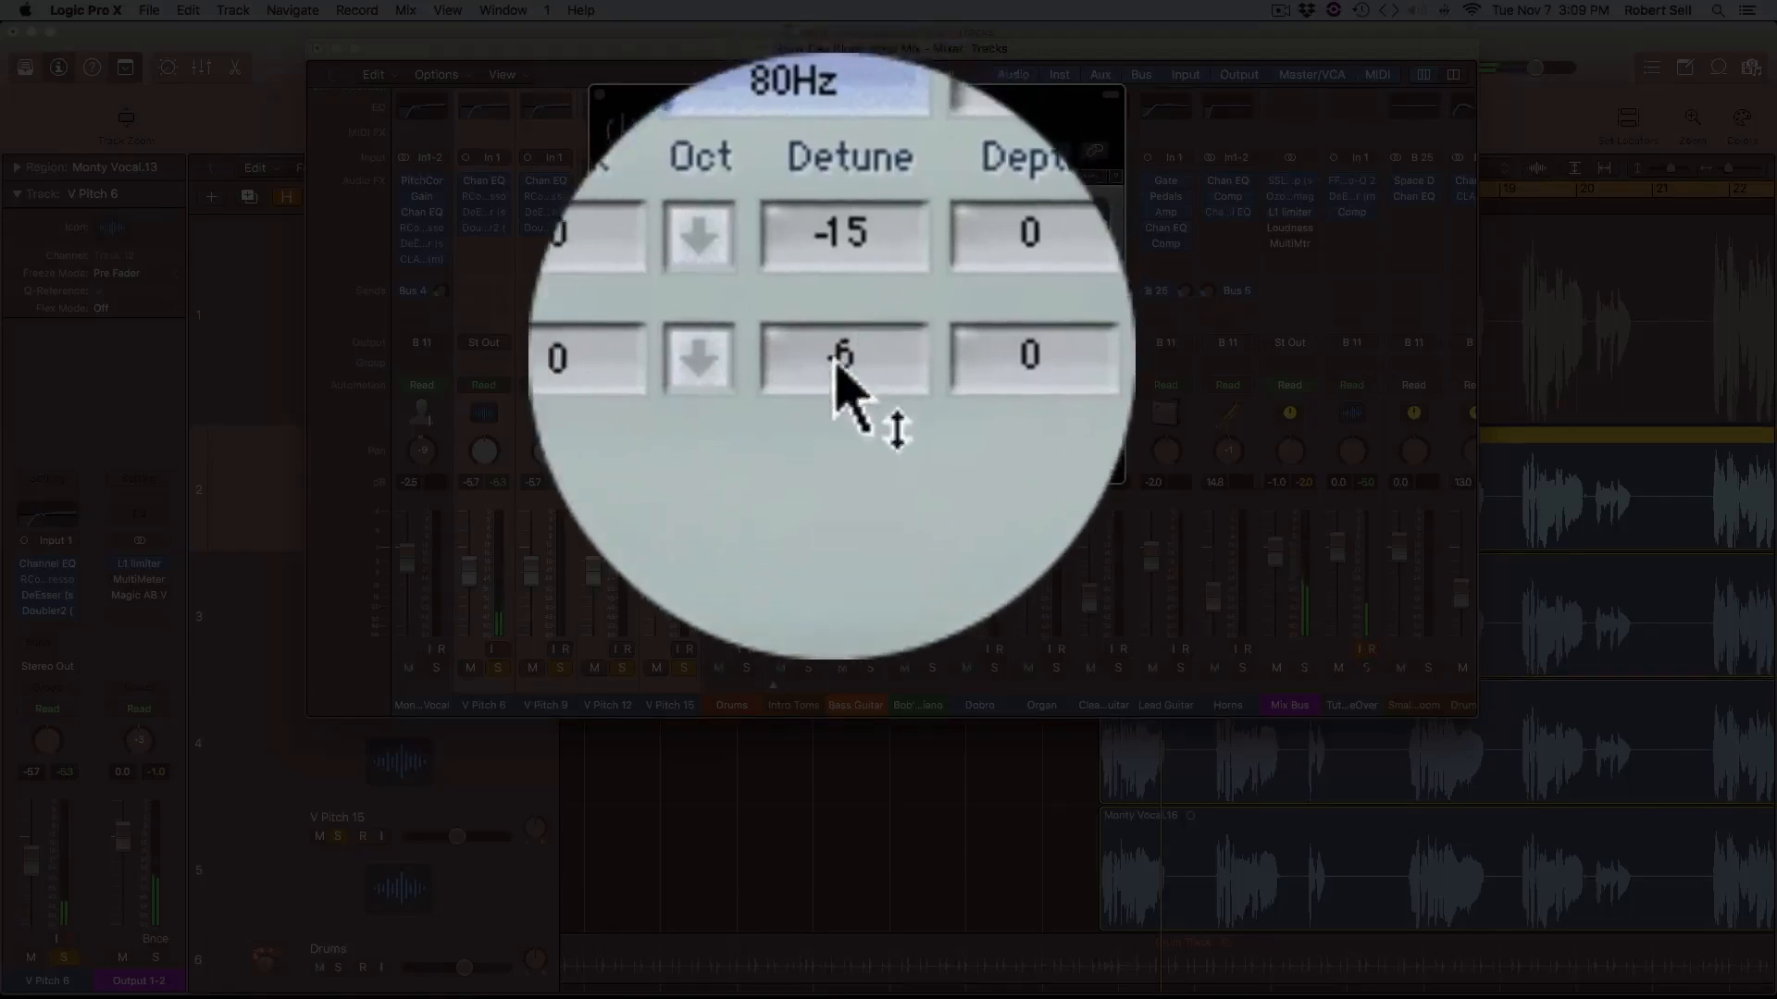
double_click(812, 457)
text(15)
key(Return)
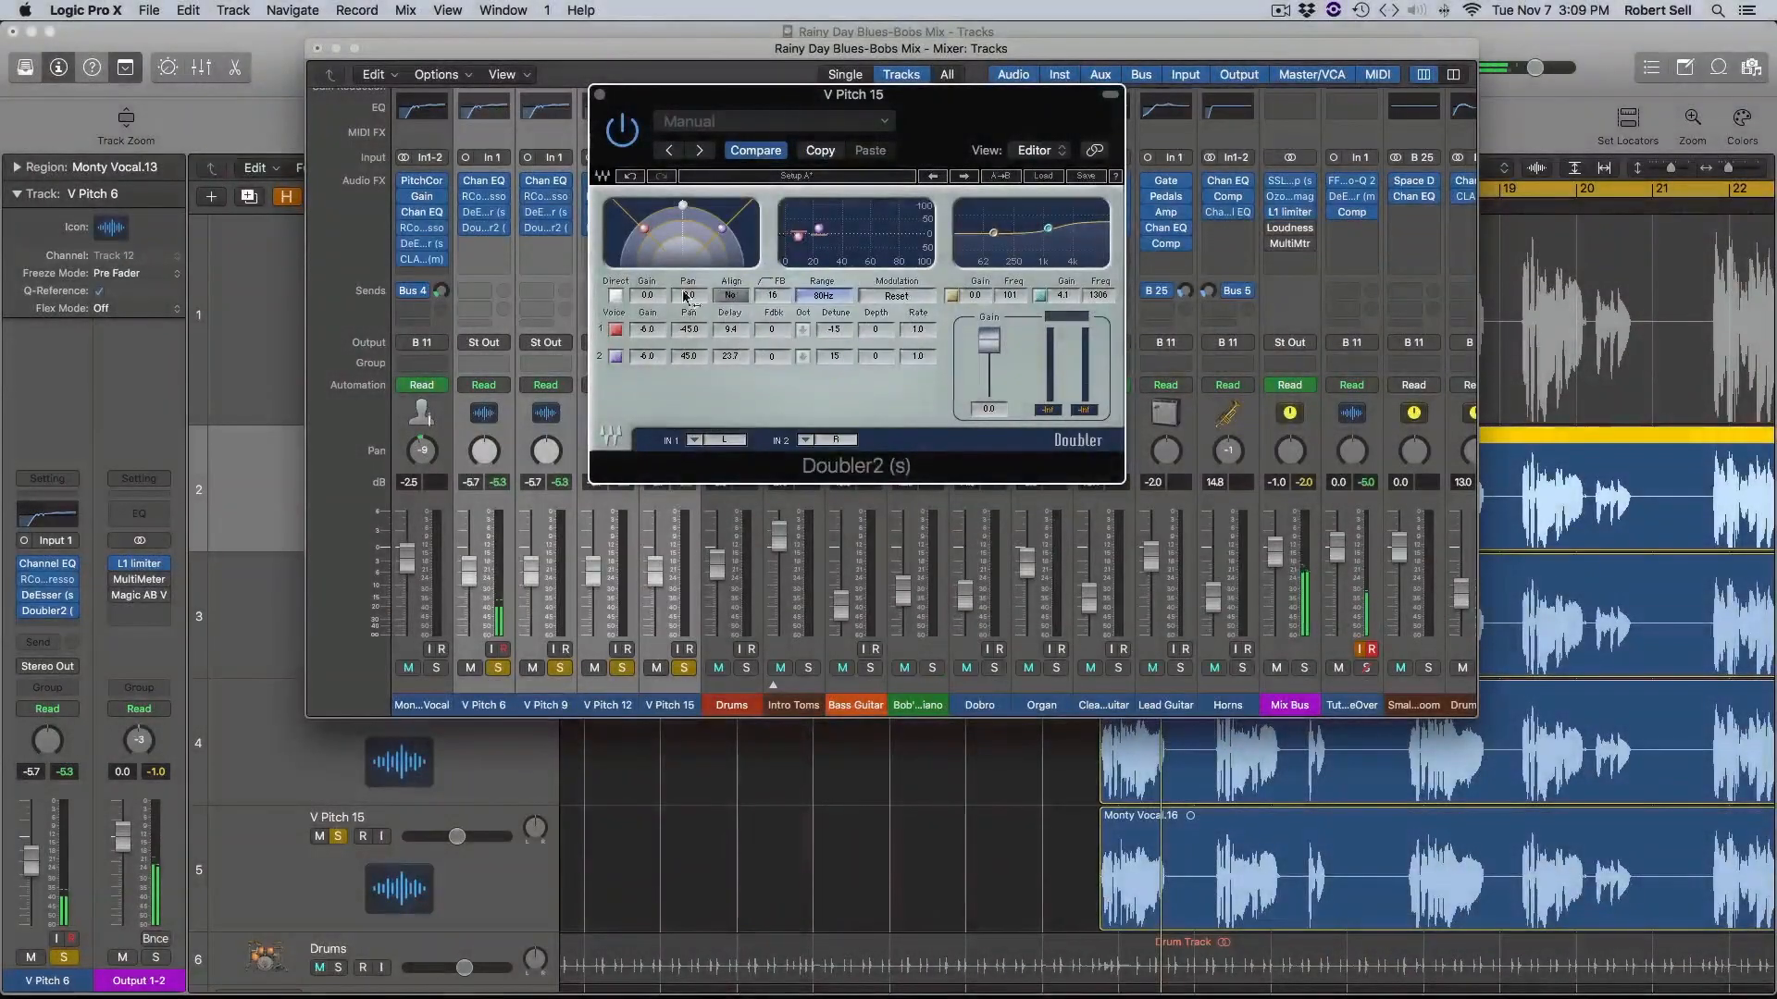
click(616, 296)
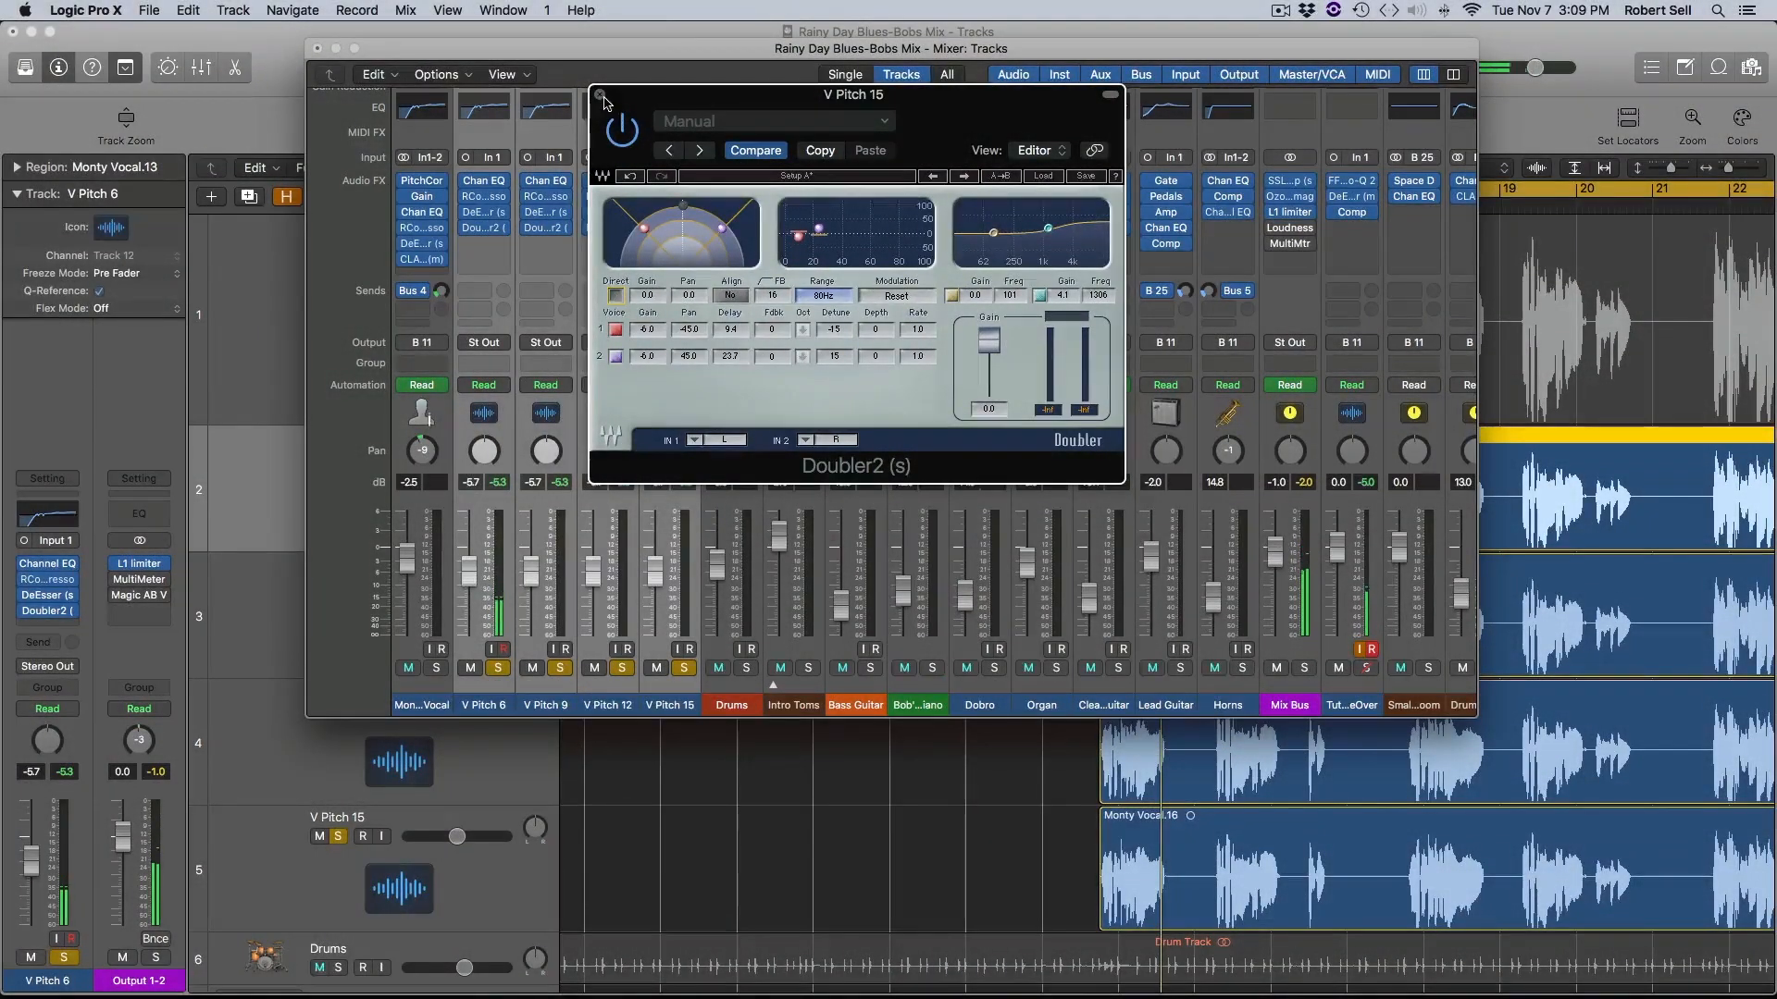
click(600, 95)
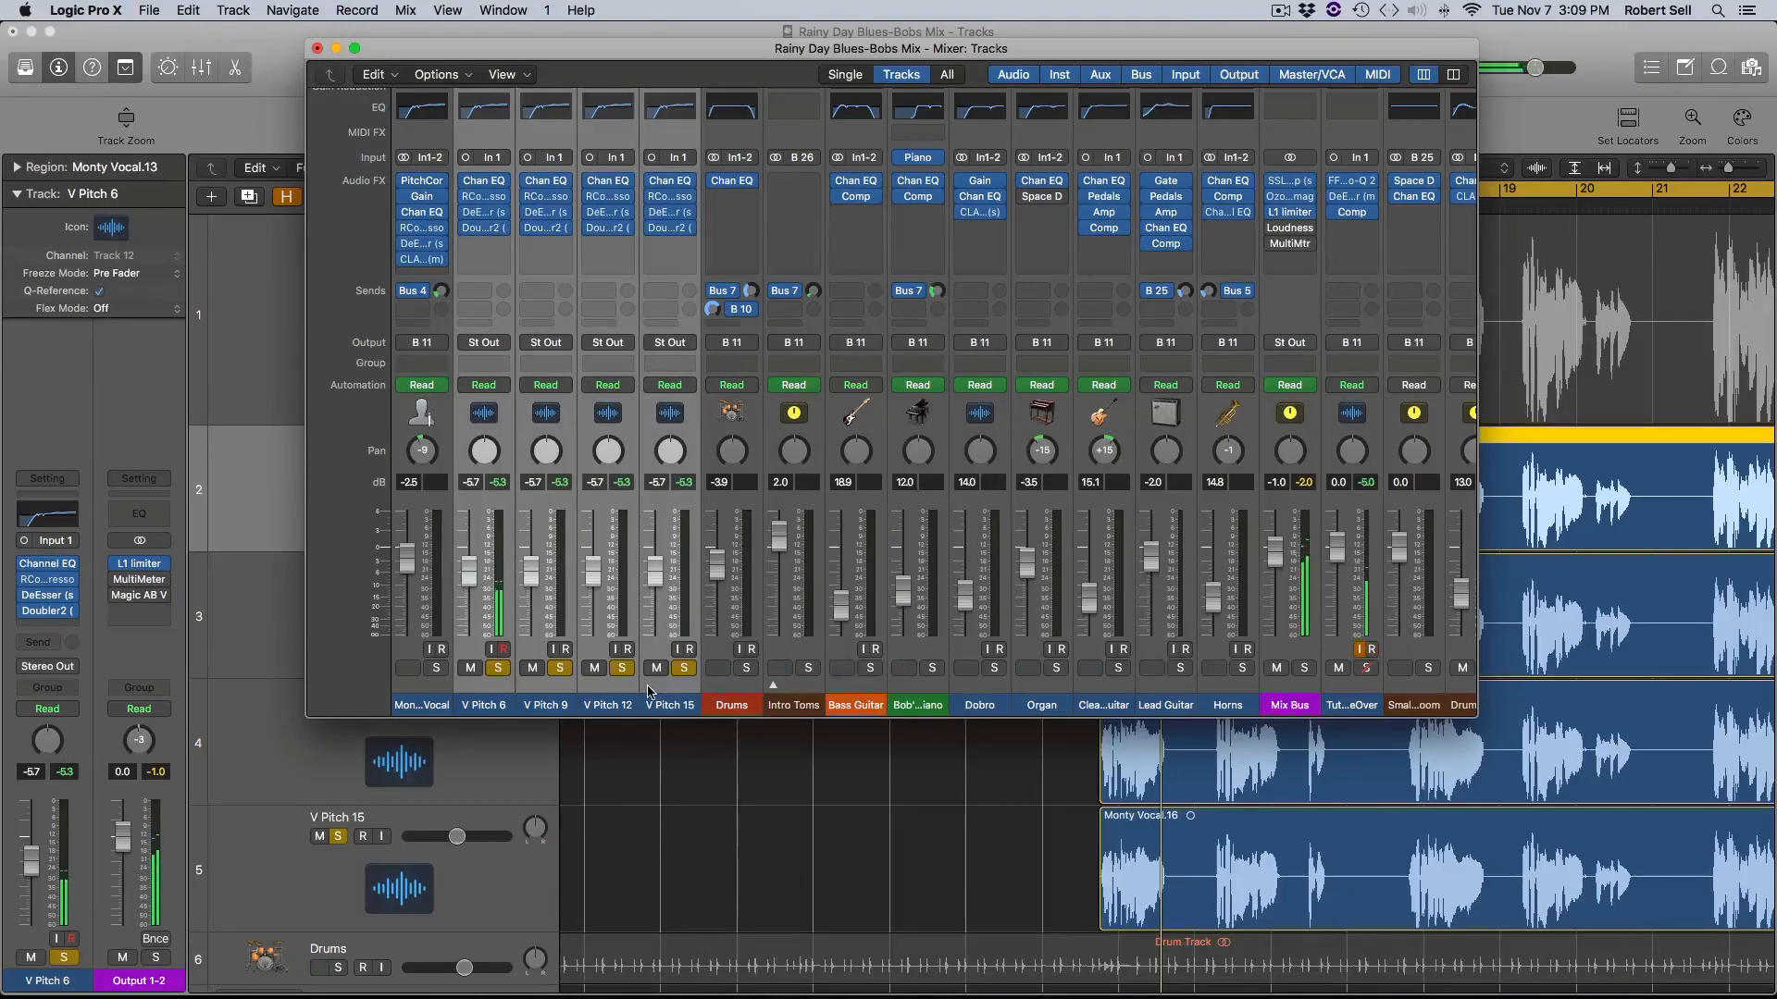
Step: Solo the lead vocal alongside the V Pitch tracks, compare it without and with them, and unsolo the lead vocal
scroll(611, 748, left, 2)
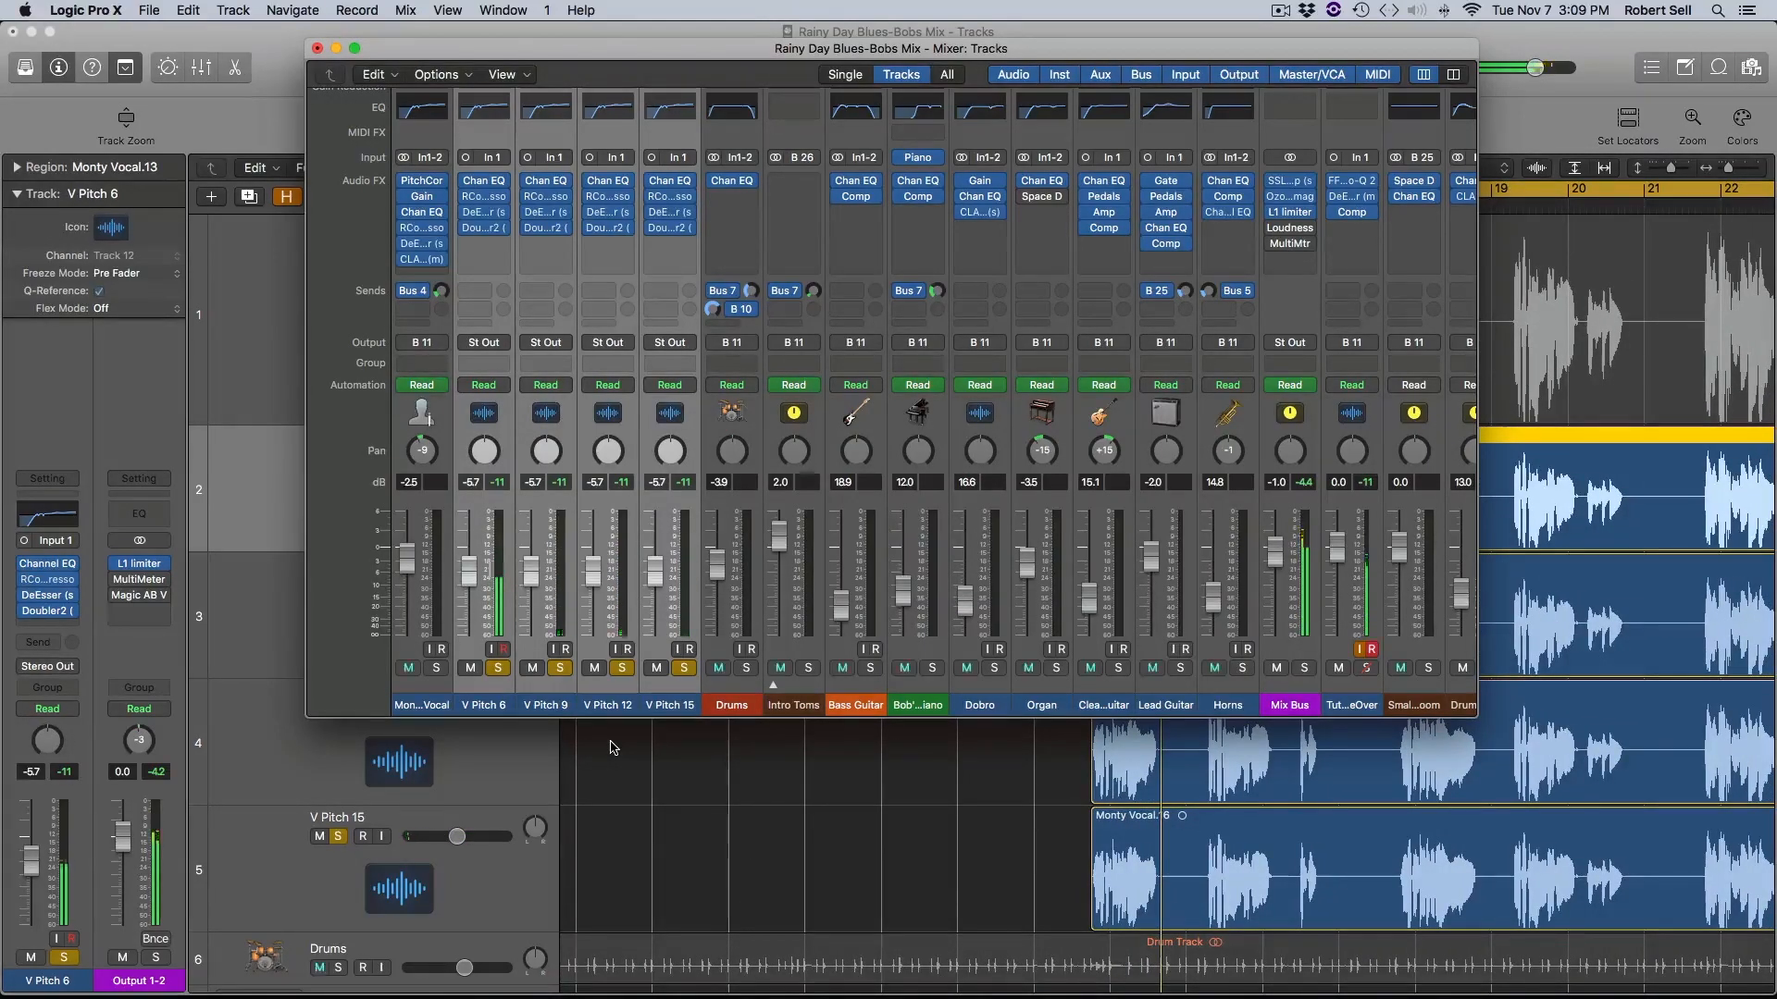
click(440, 668)
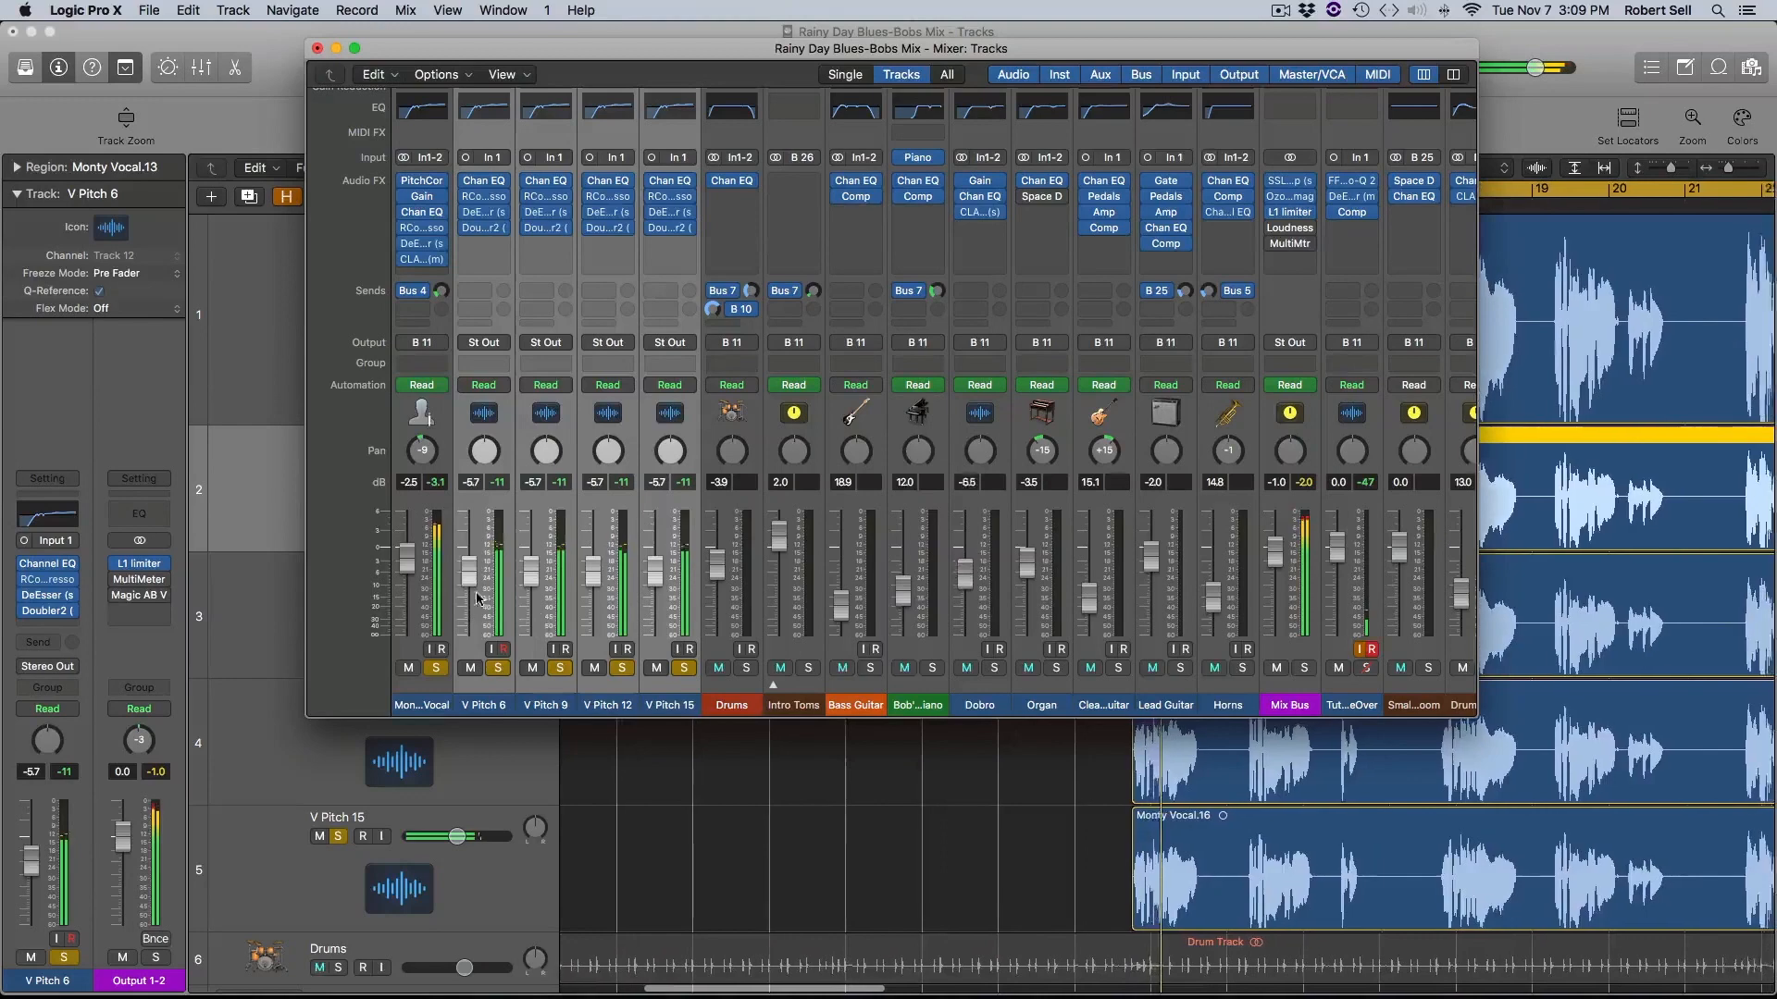
click(498, 667)
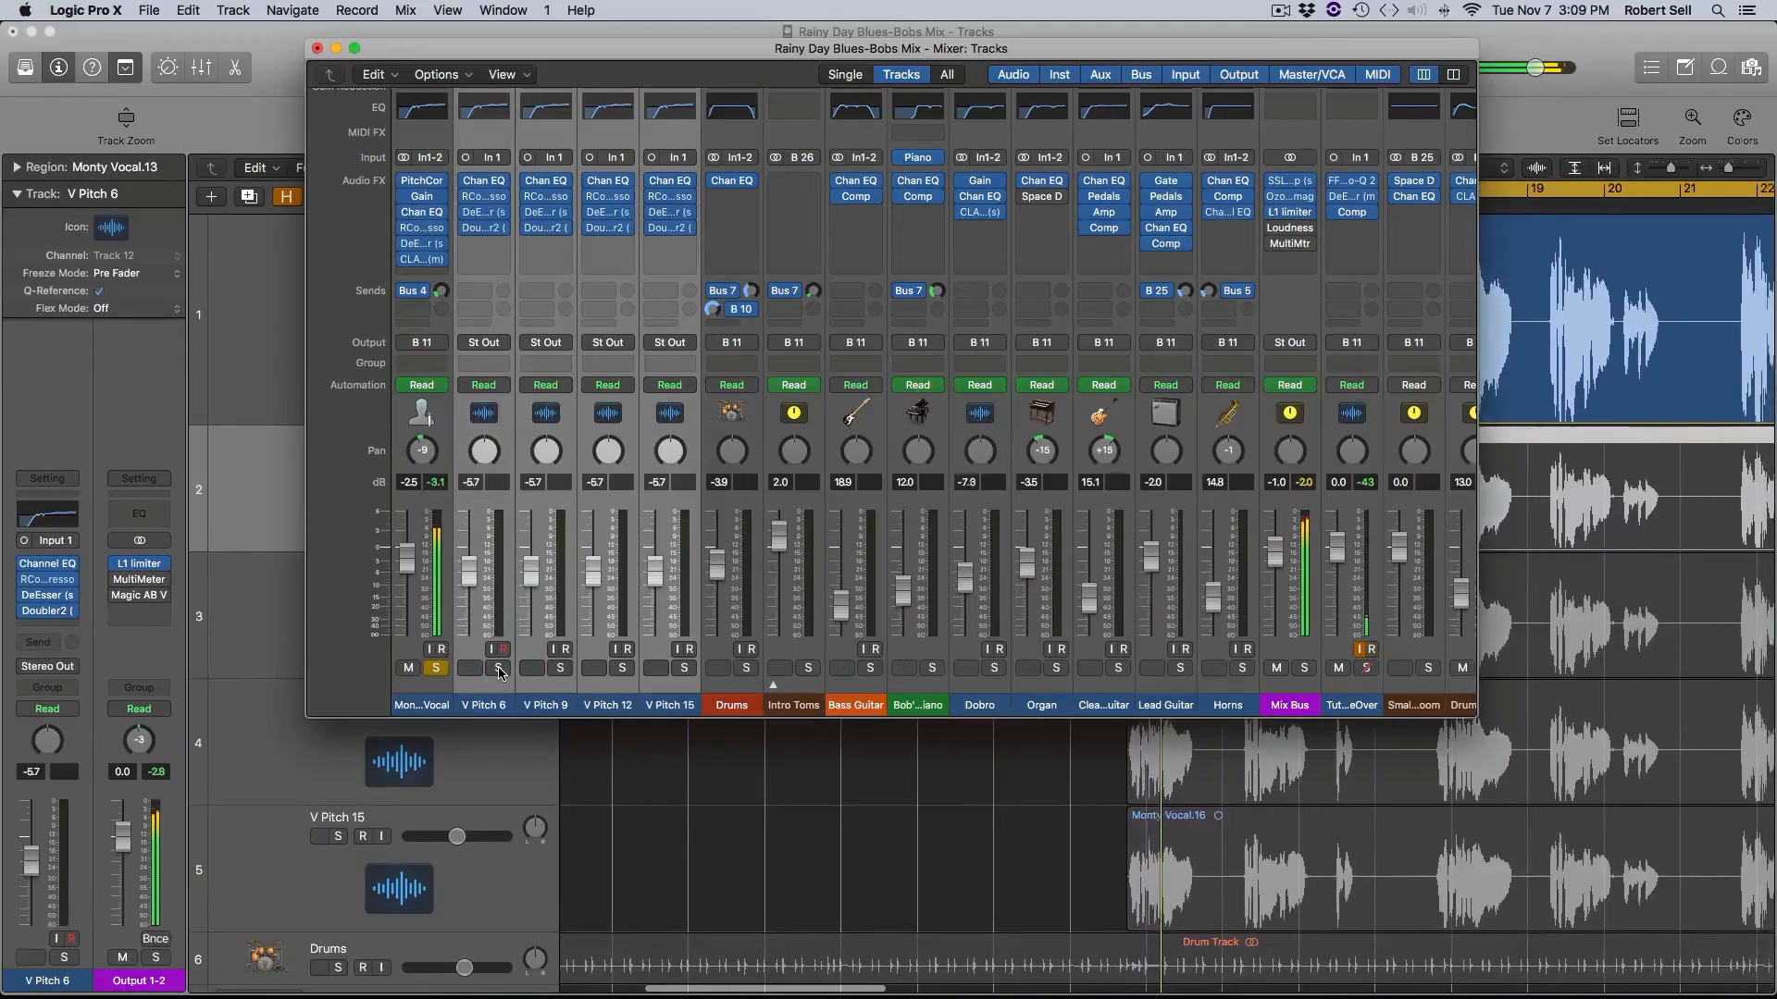
click(498, 667)
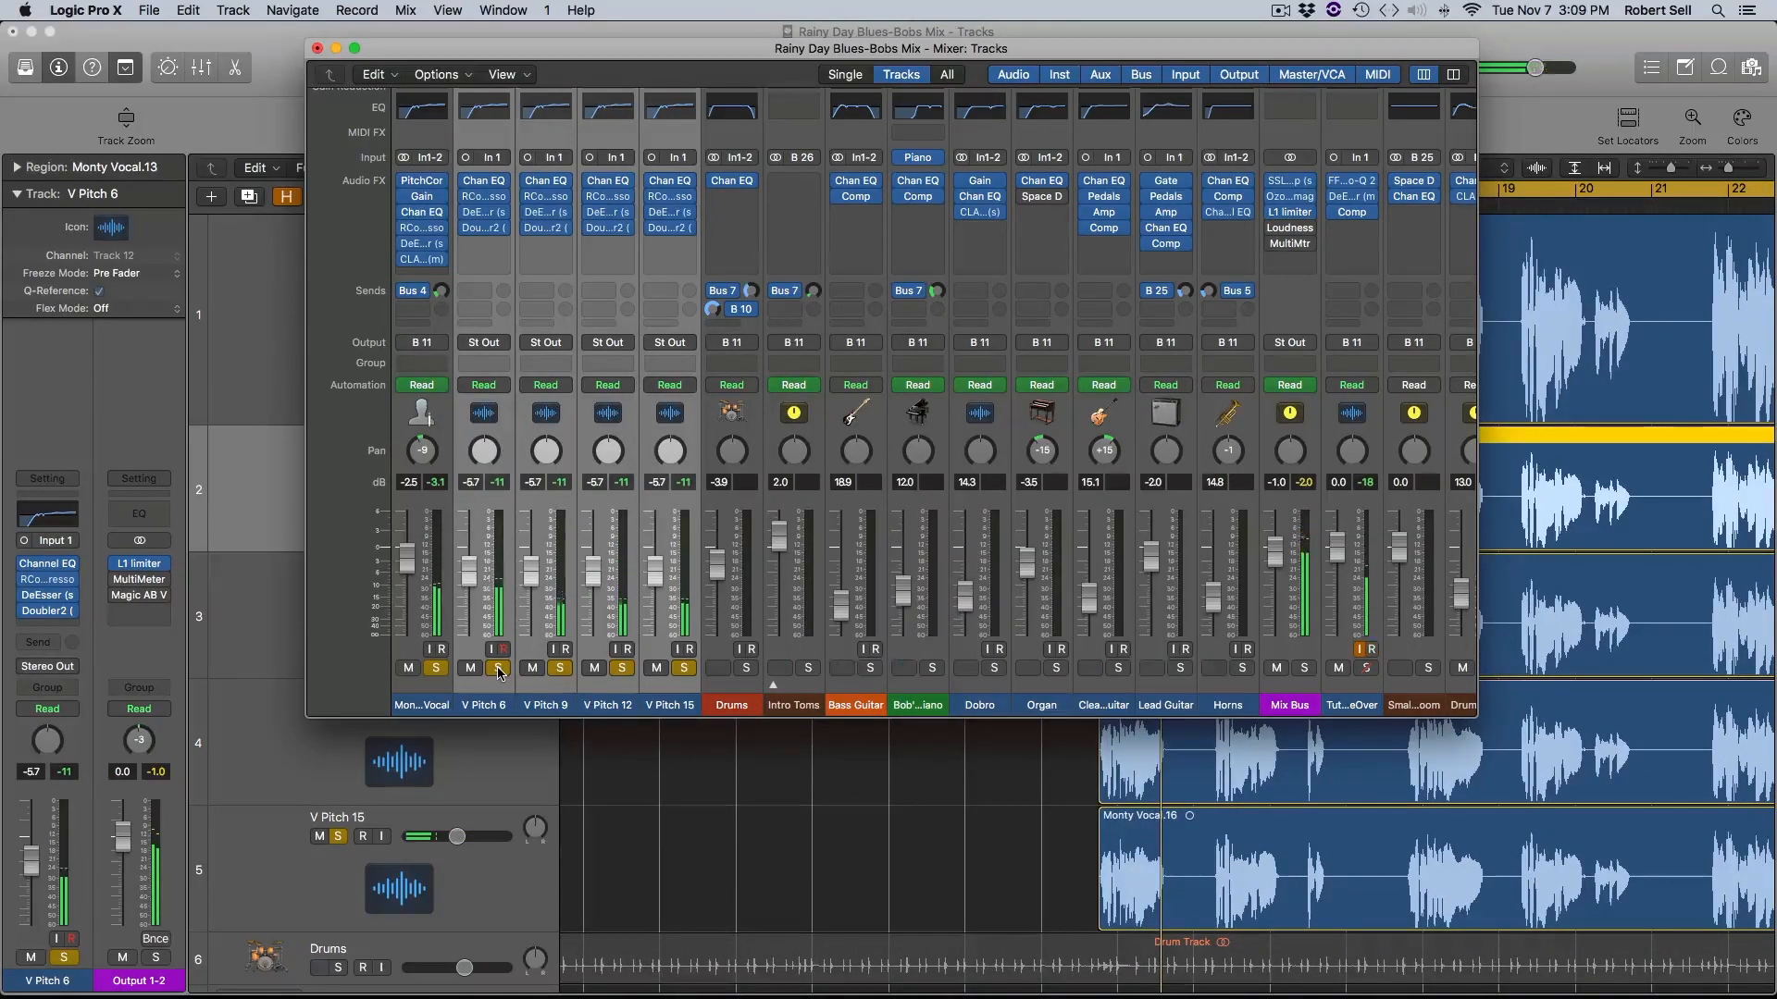
drag(661, 54, 661, 67)
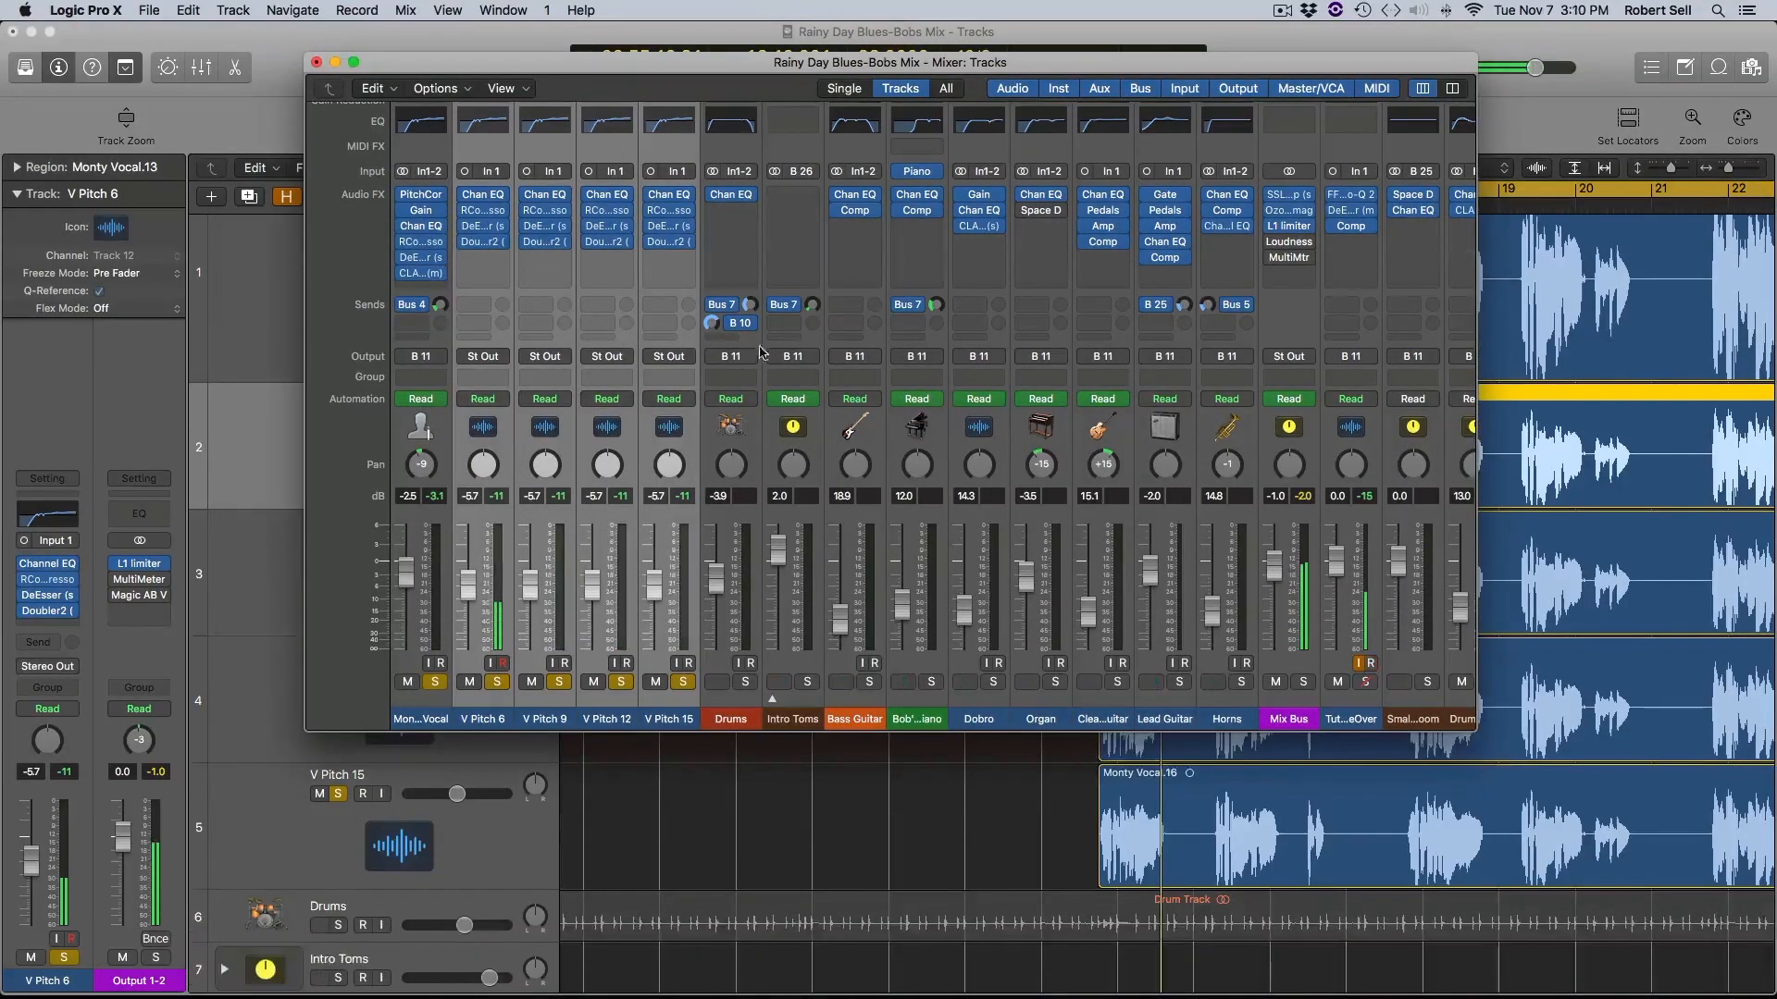
click(435, 682)
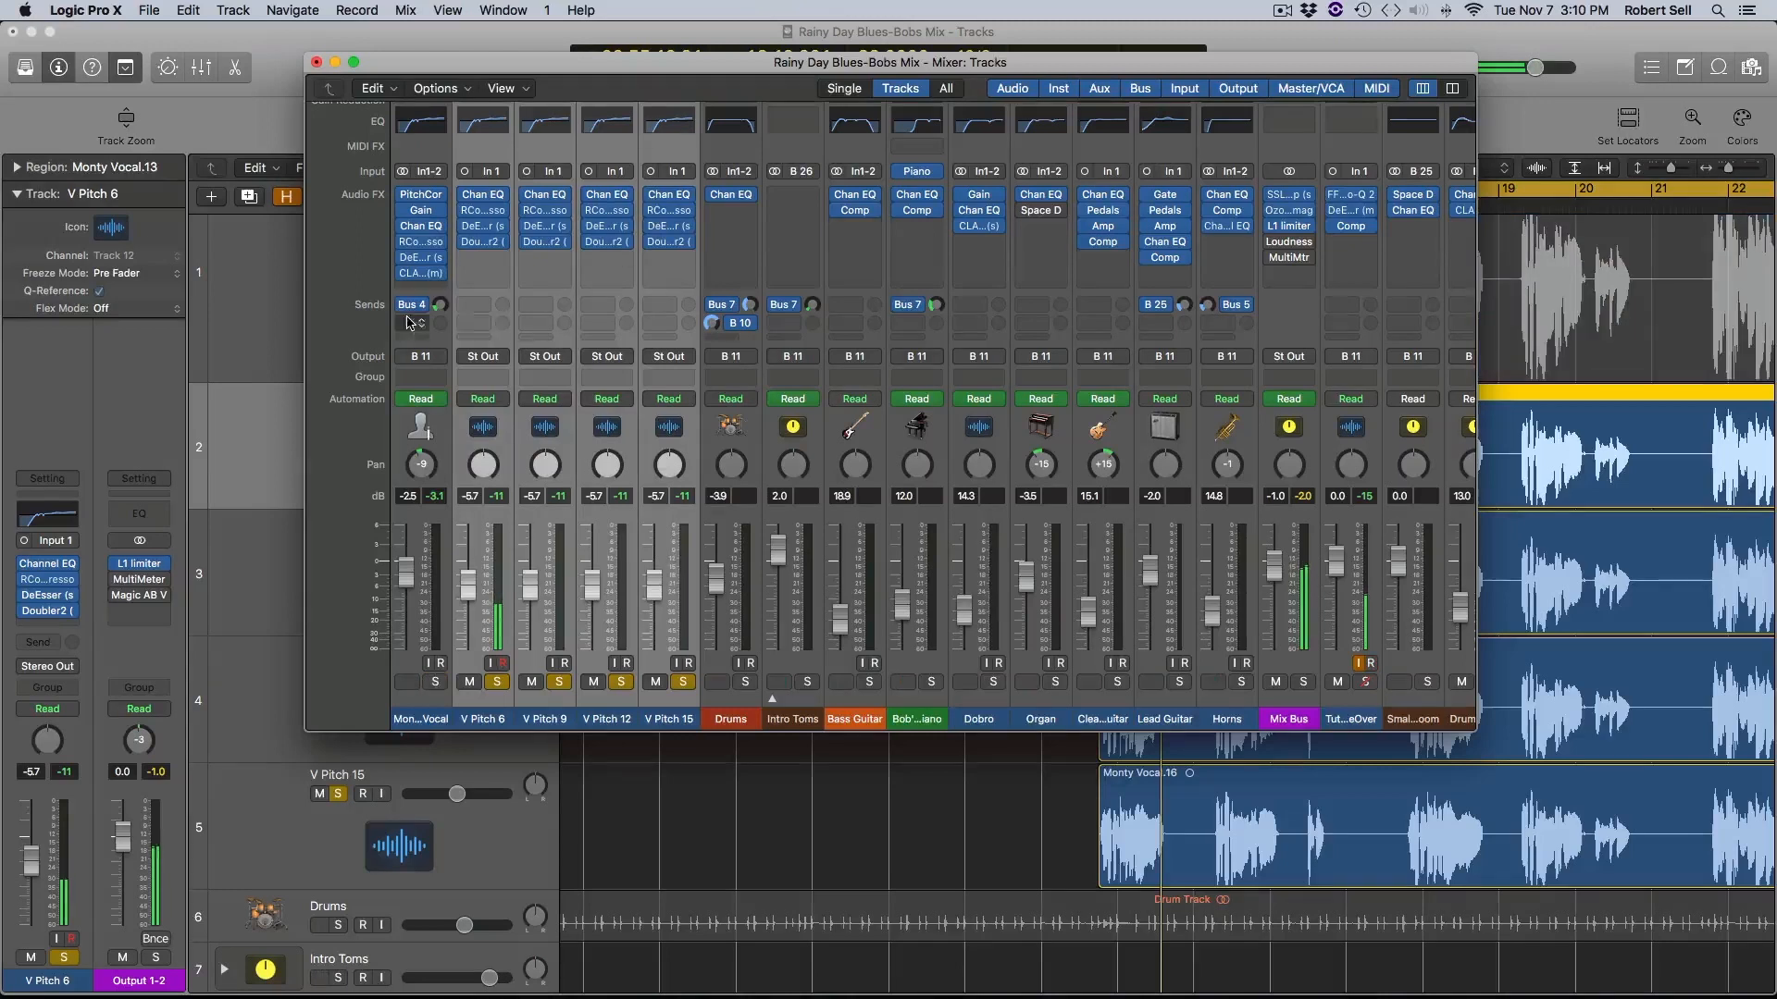
Step: Add a send to Bus 4 (Plate Reverb) on all four V Pitch channels, clear their solos and close the mixer
click(491, 311)
mouse_move(495, 386)
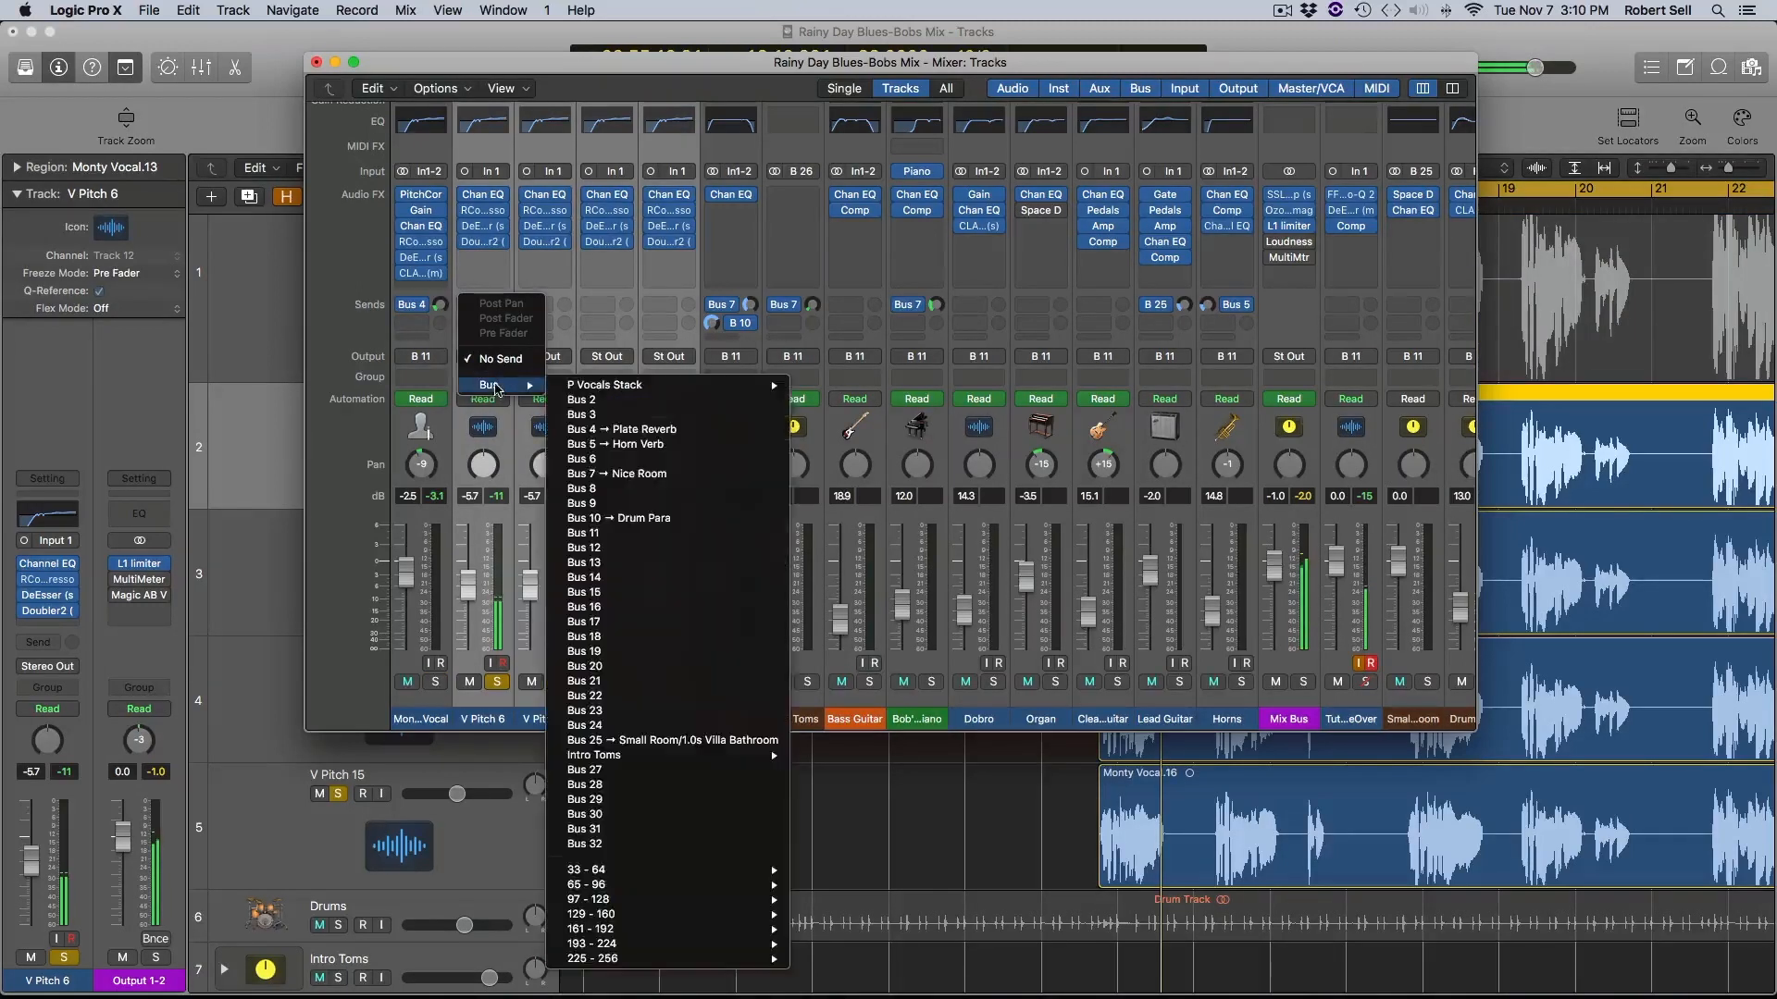
click(624, 430)
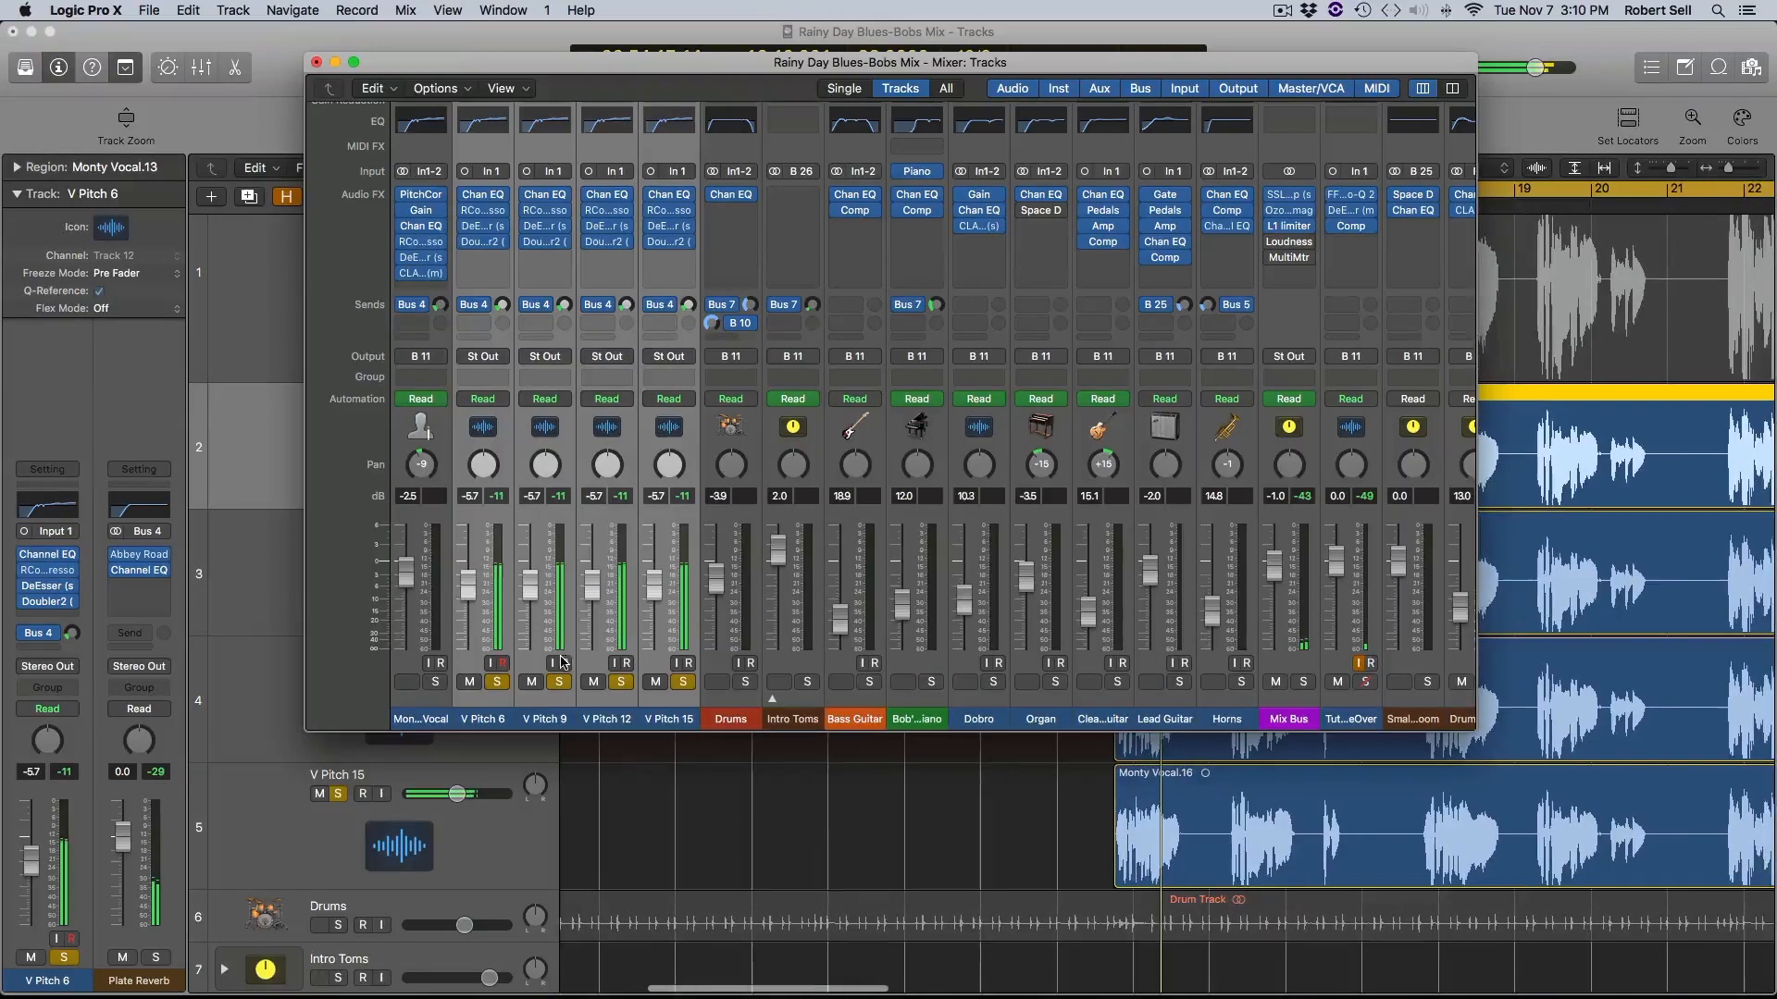
key(s)
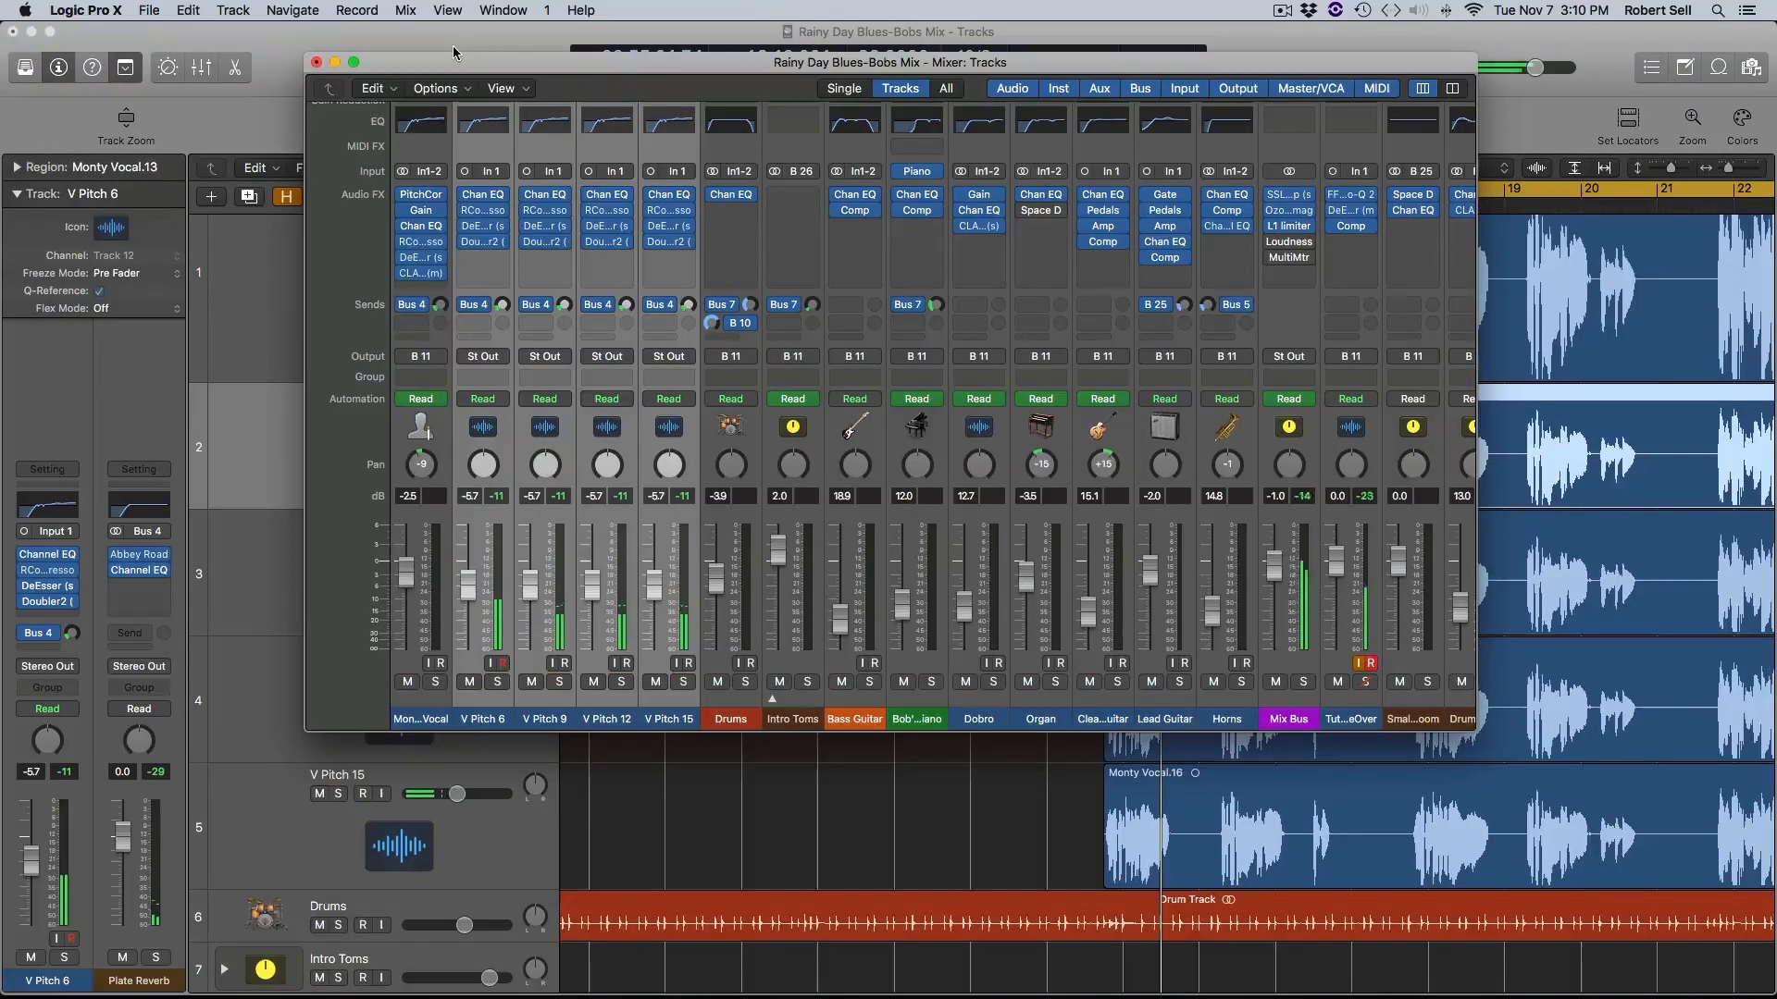
click(317, 62)
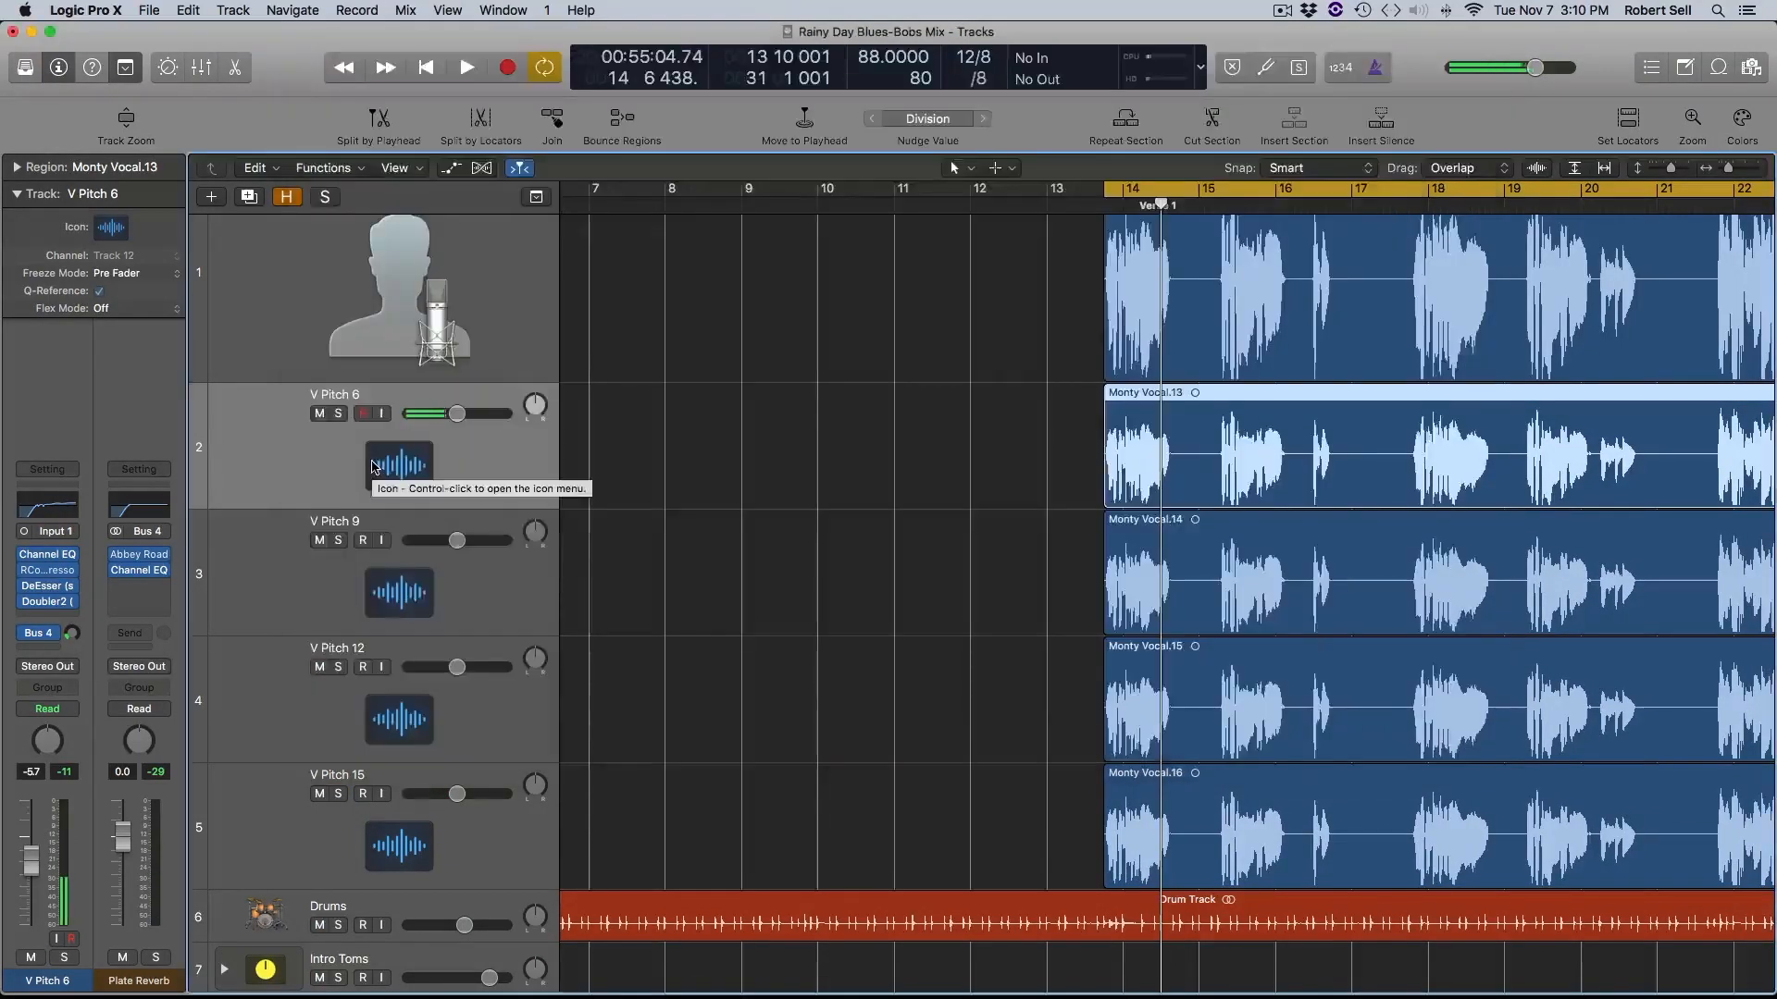
Step: Create a summing track stack from the V Pitch 6, 9, 12 and 15 tracks
shift+click(293, 832)
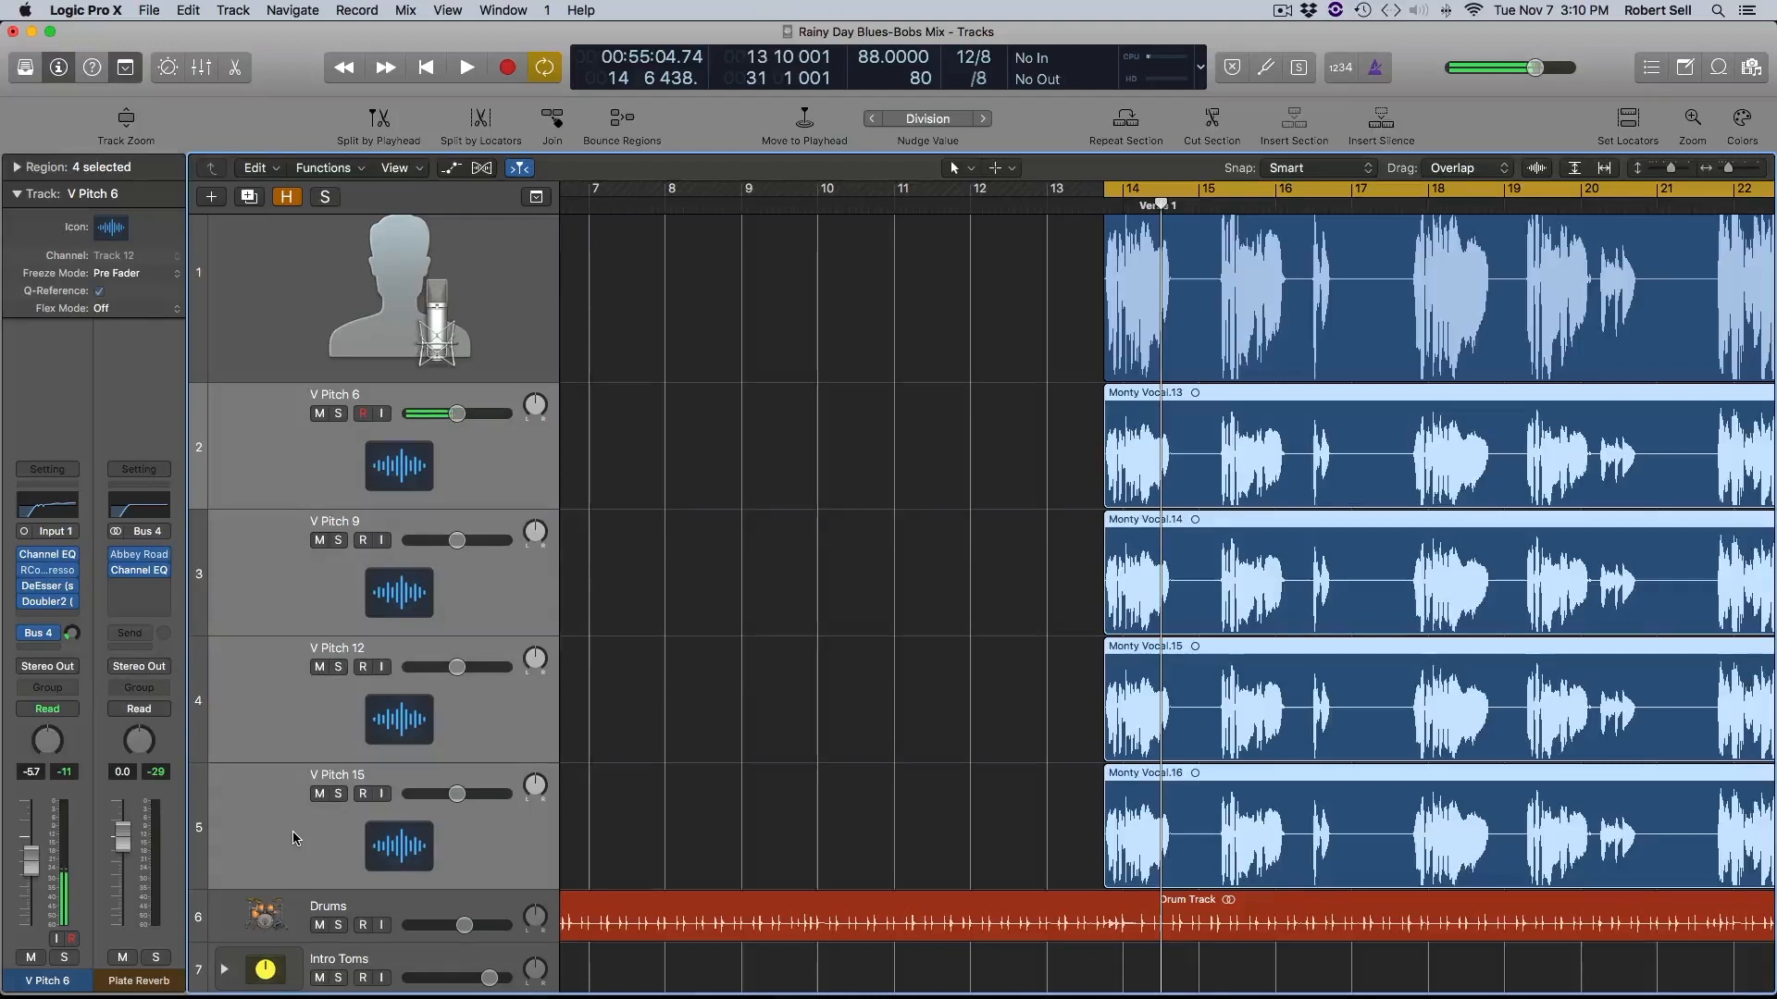
right_click(292, 831)
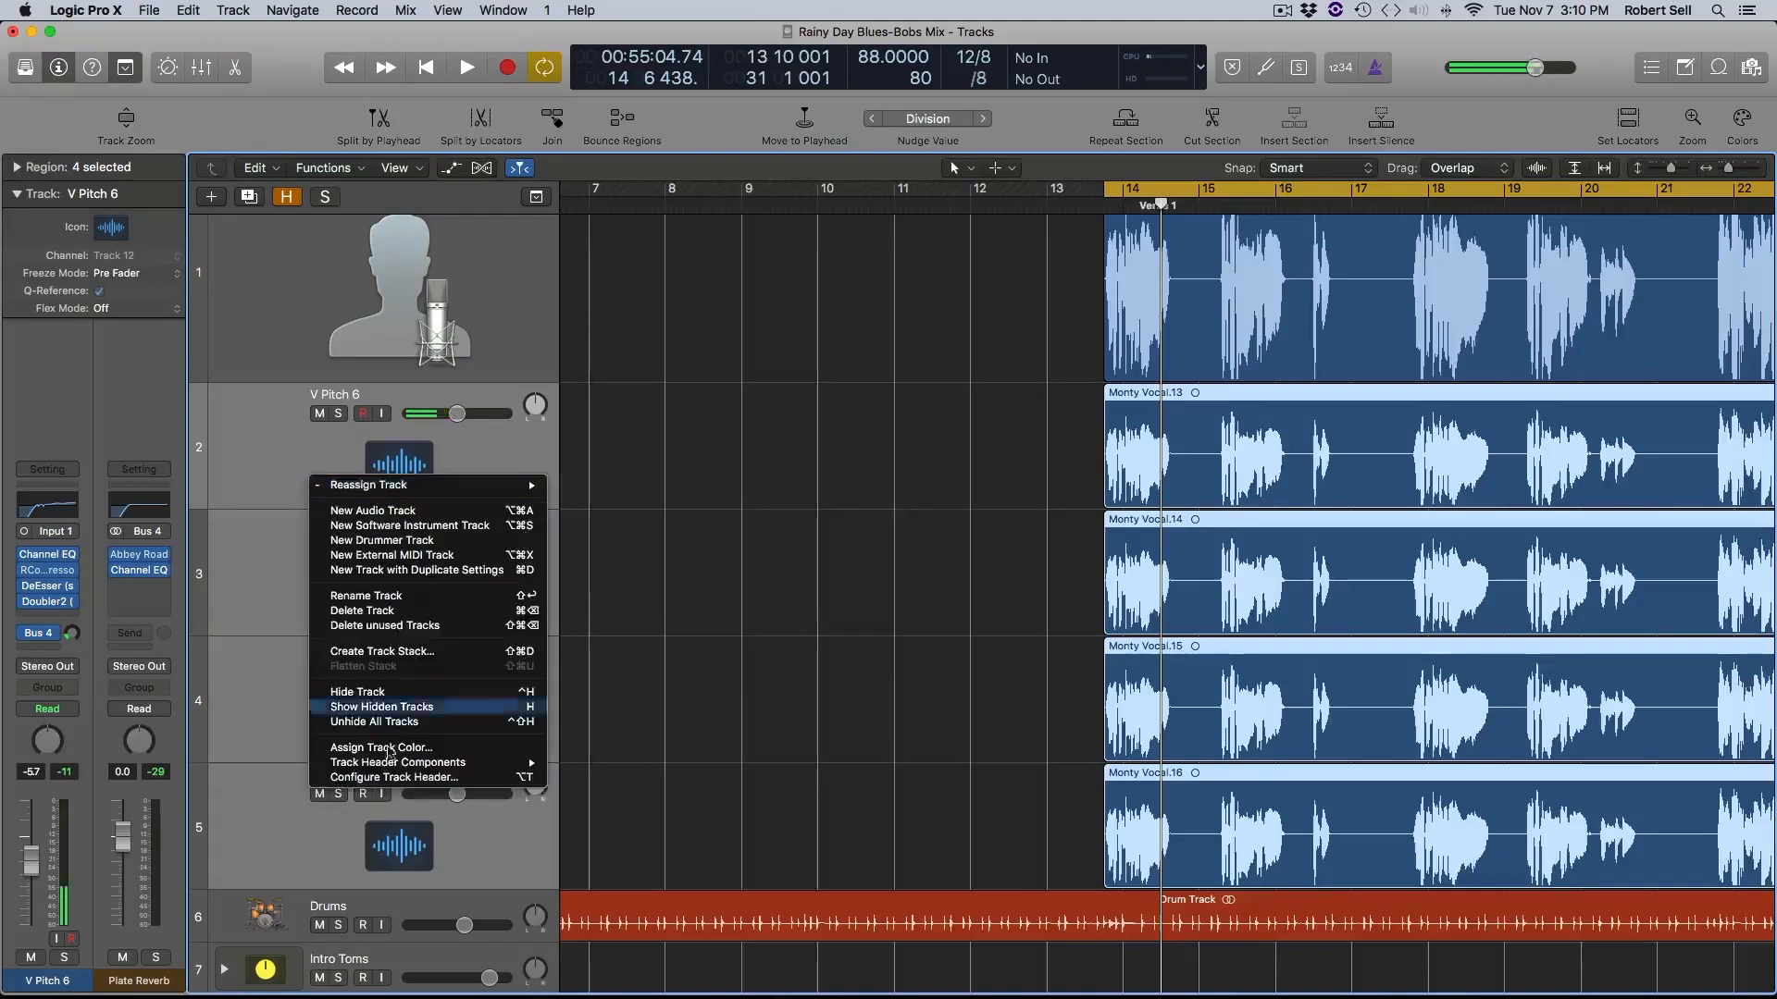
click(408, 656)
click(1045, 178)
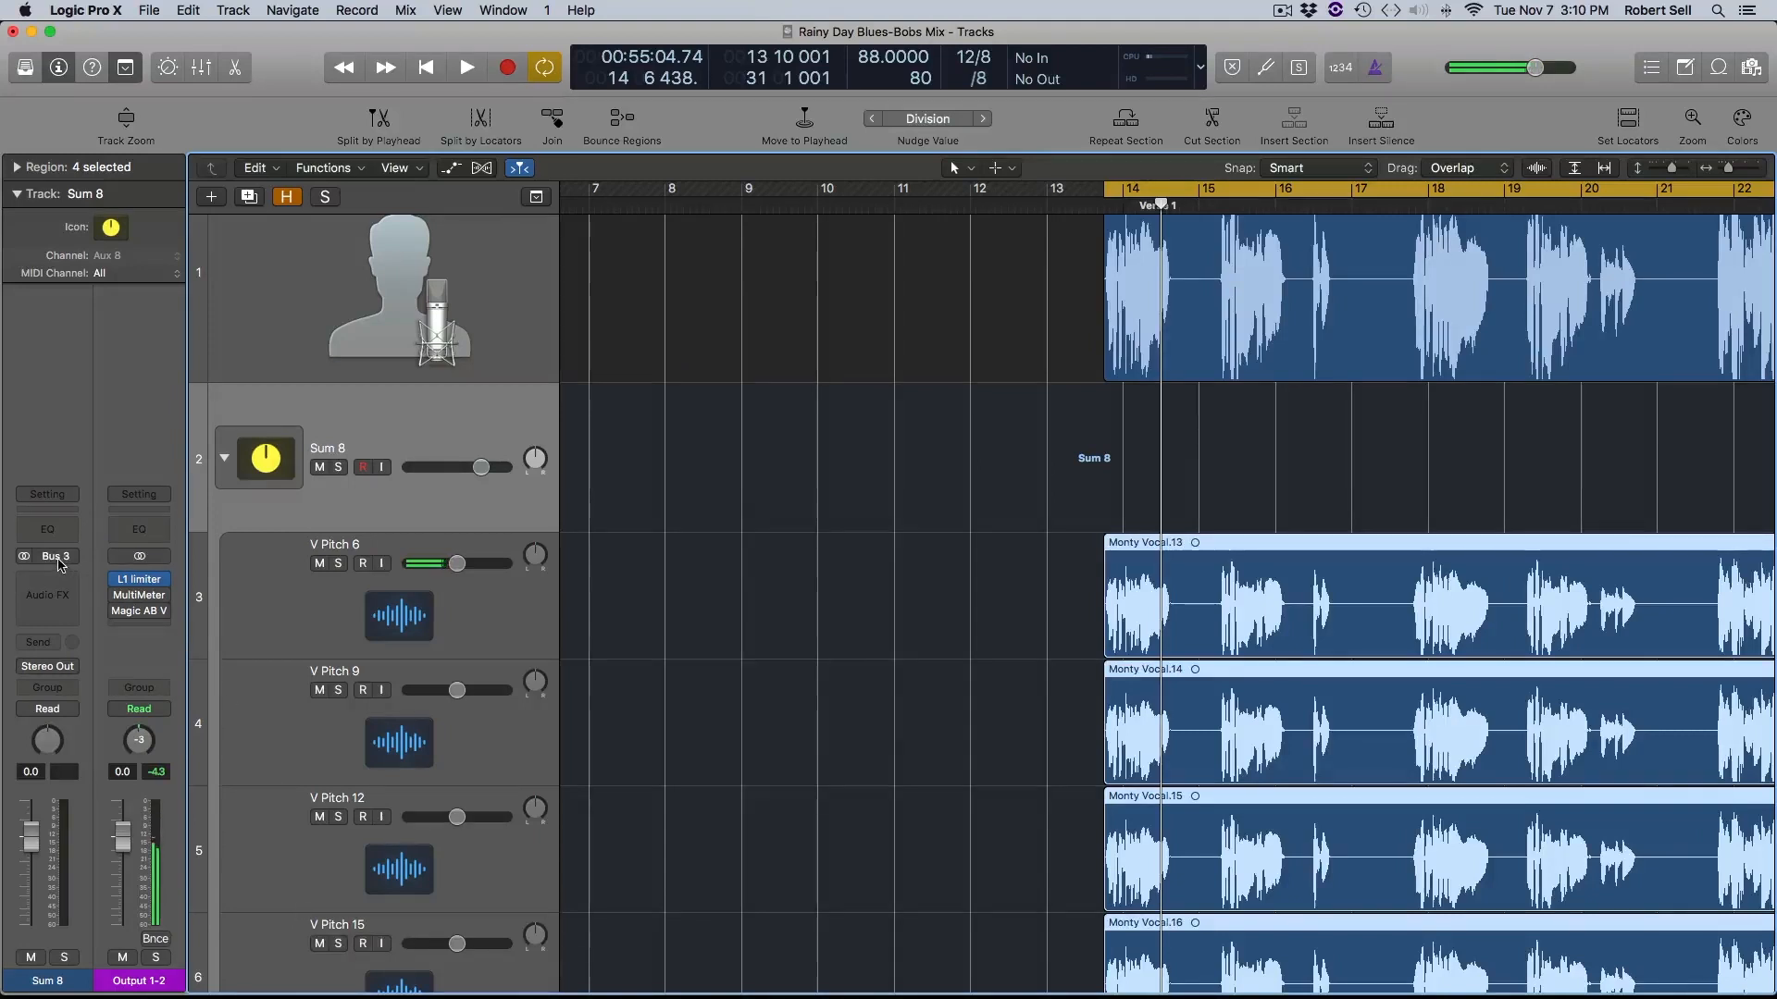
Step: Collapse the new summing stack in the track list and rename it Sum V Pitch
click(373, 428)
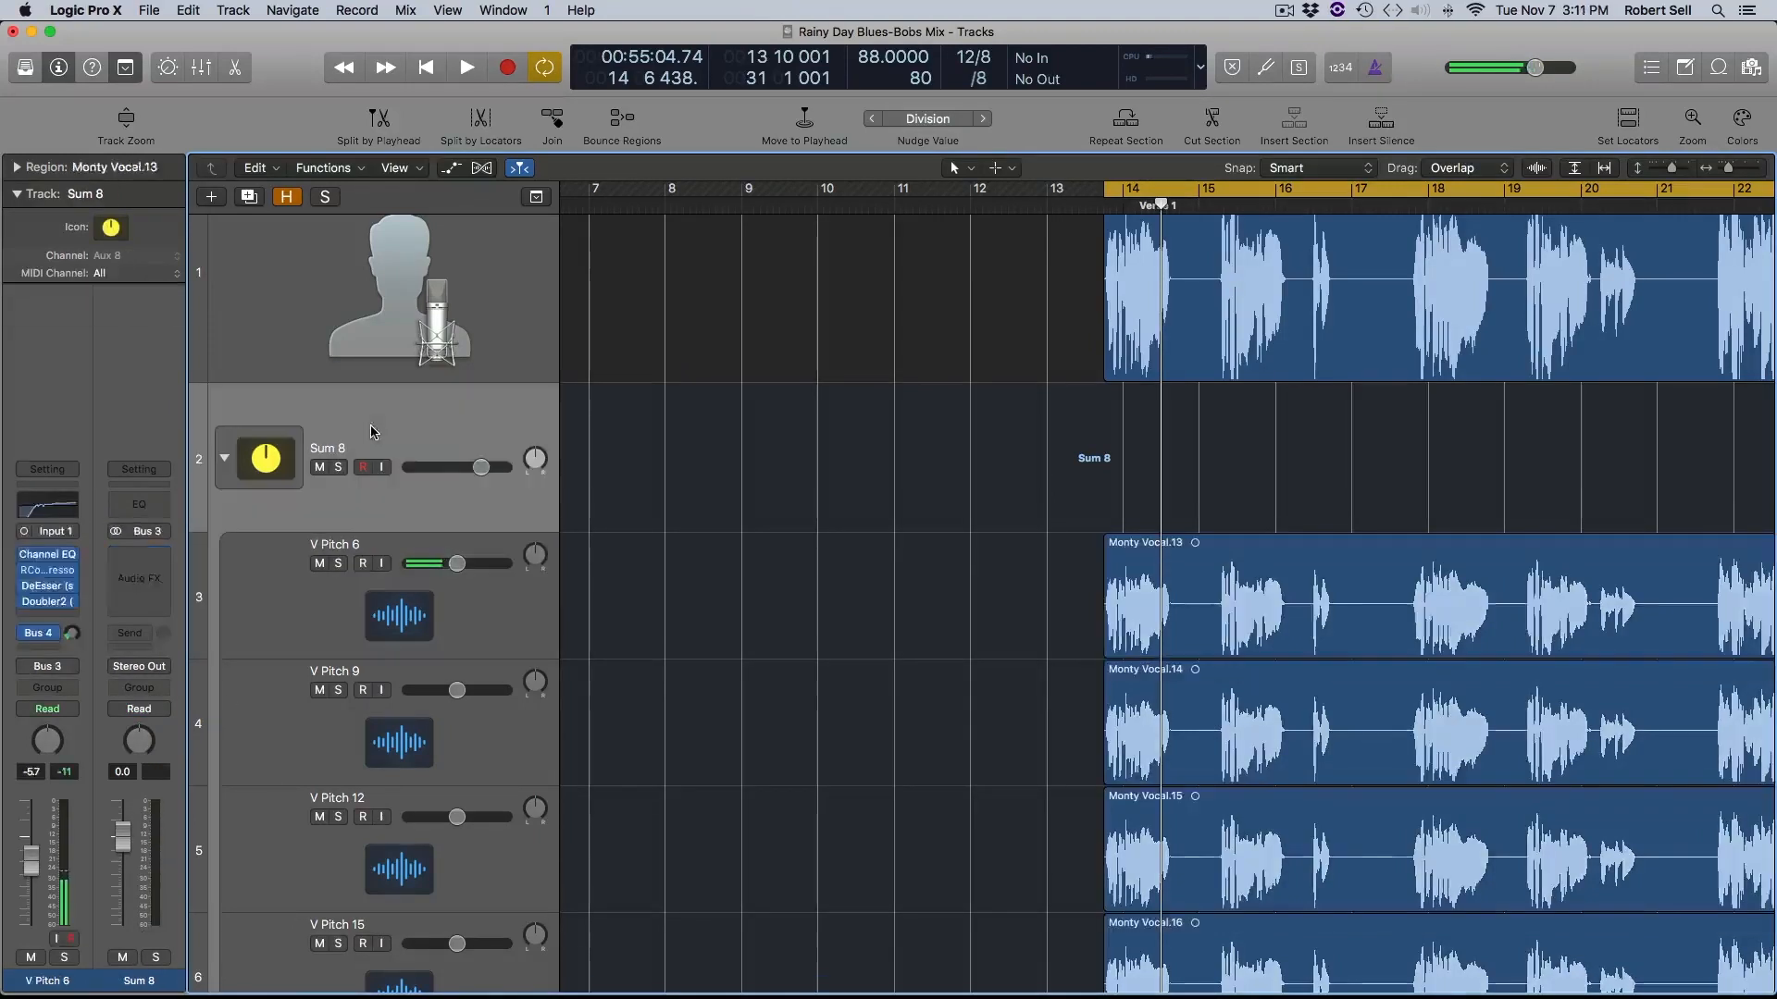
click(224, 460)
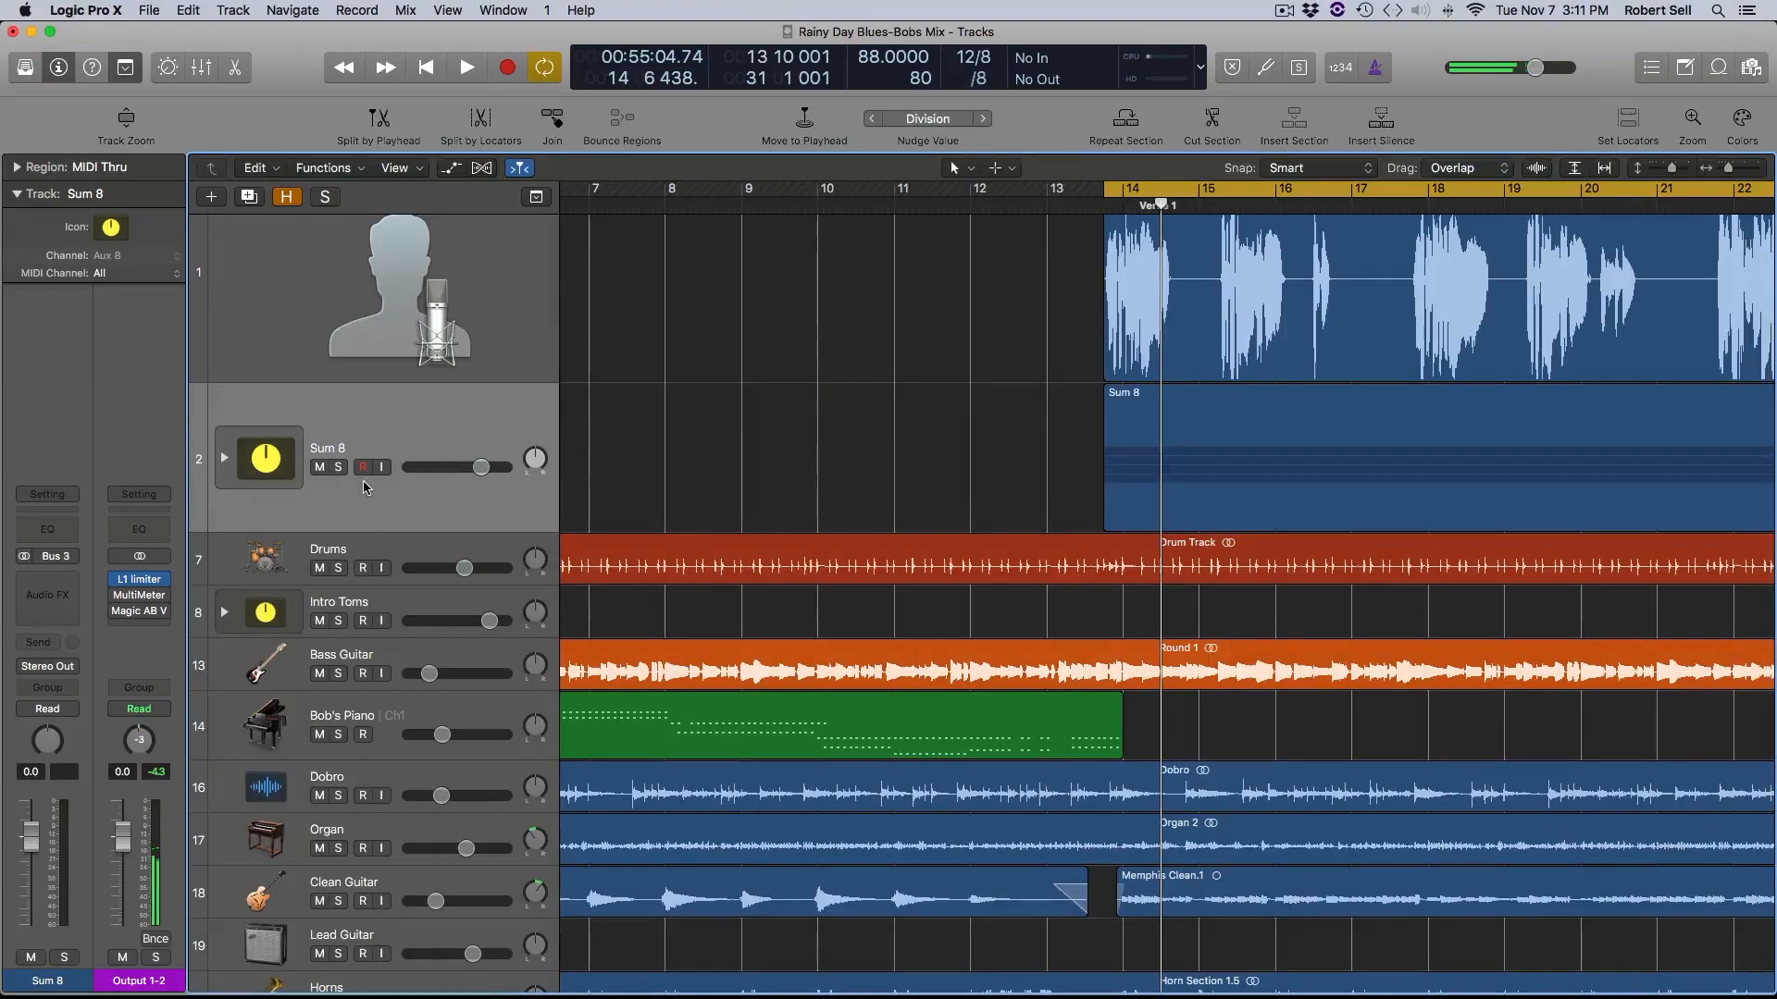
double_click(407, 445)
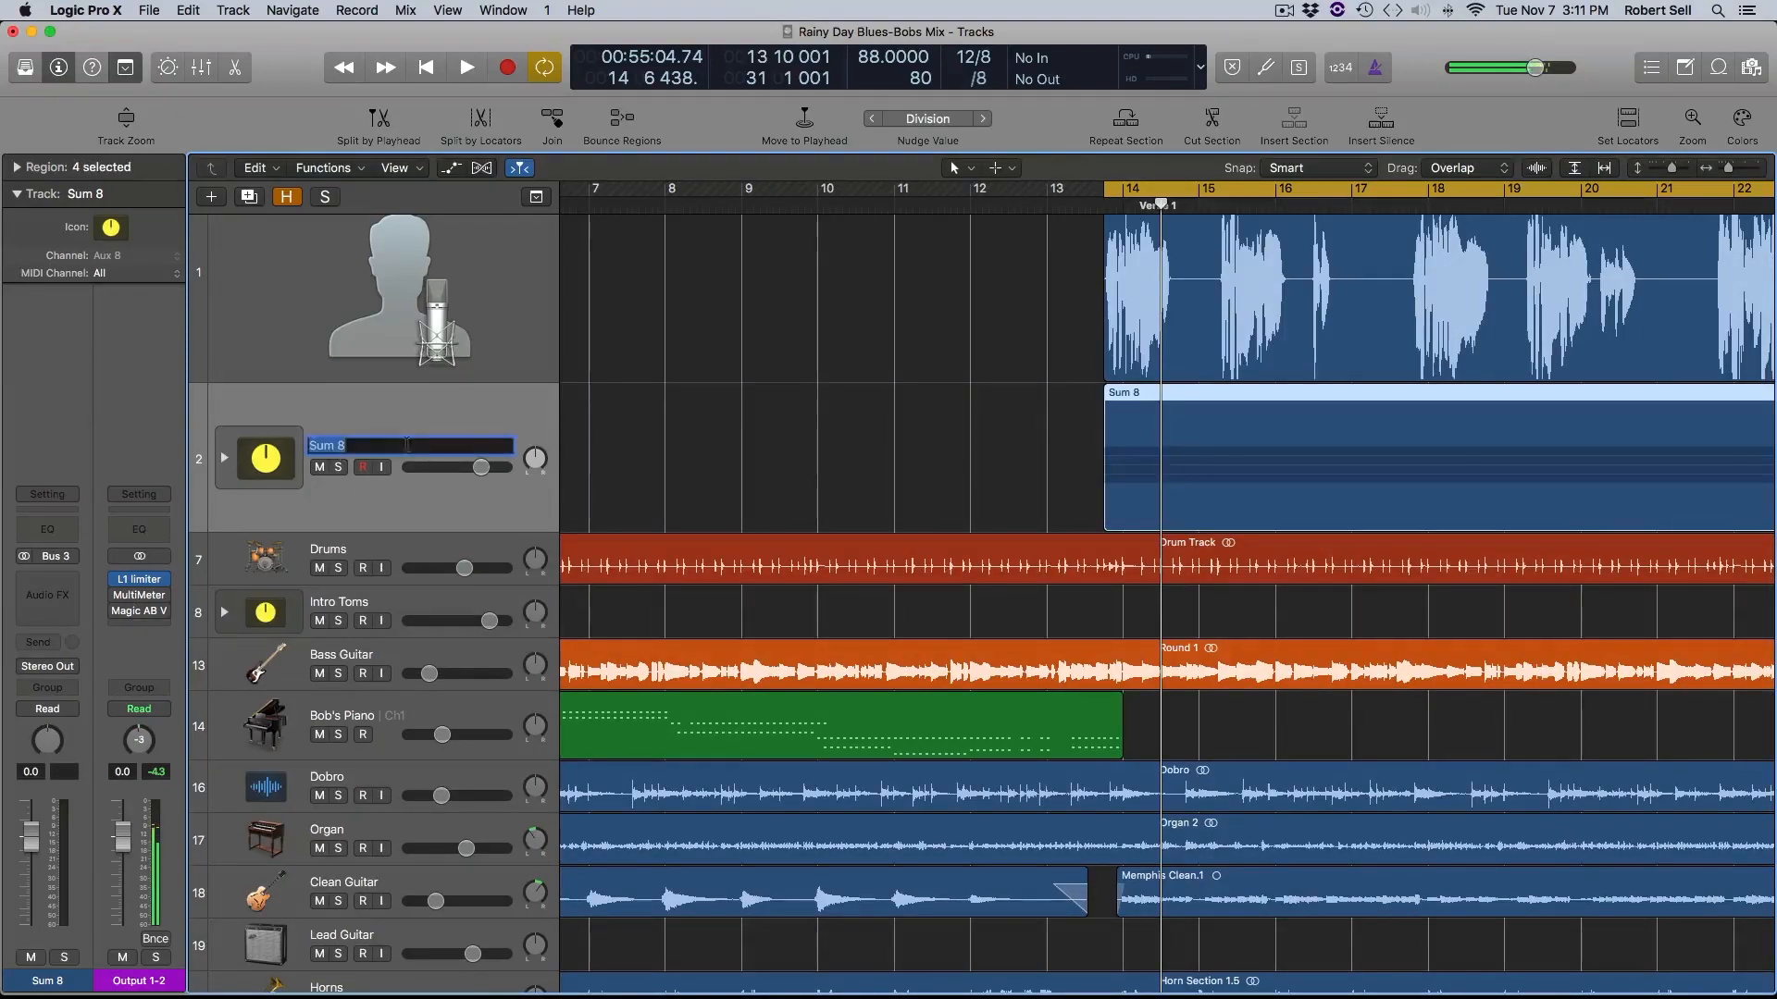
click(395, 446)
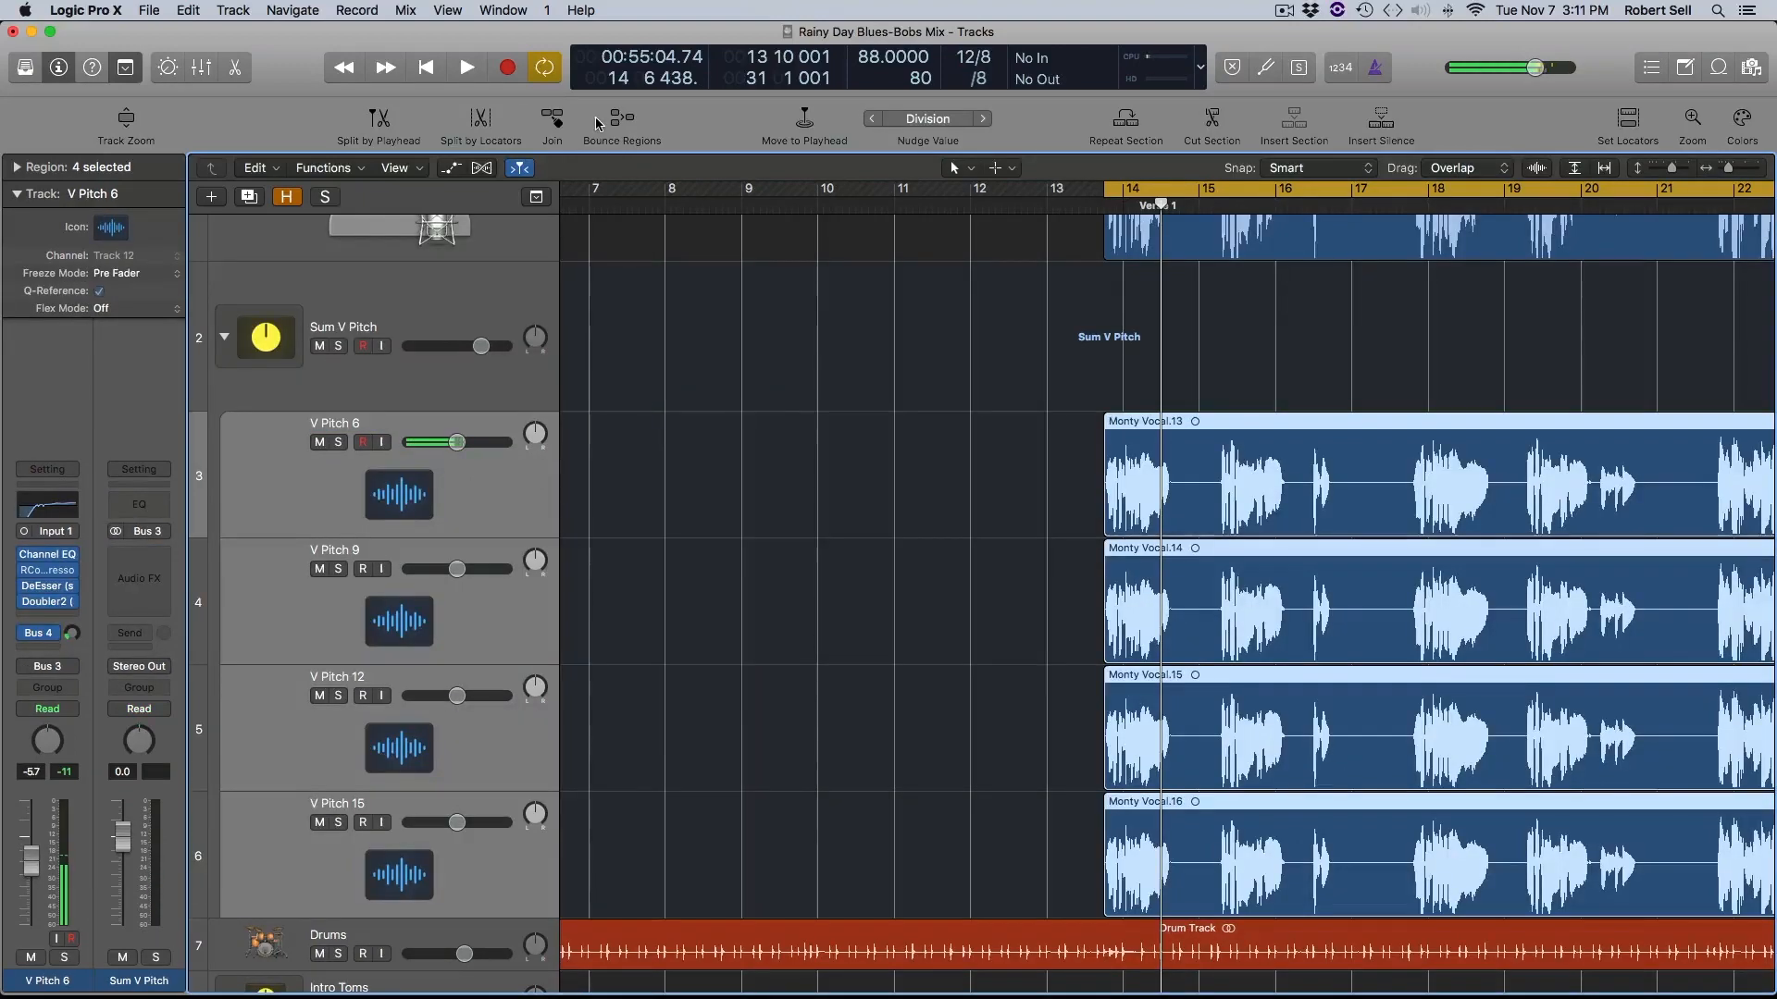
Step: Collapse the Sum V Pitch stack in the mixer and lower its fader to -5.2 dB
key(x)
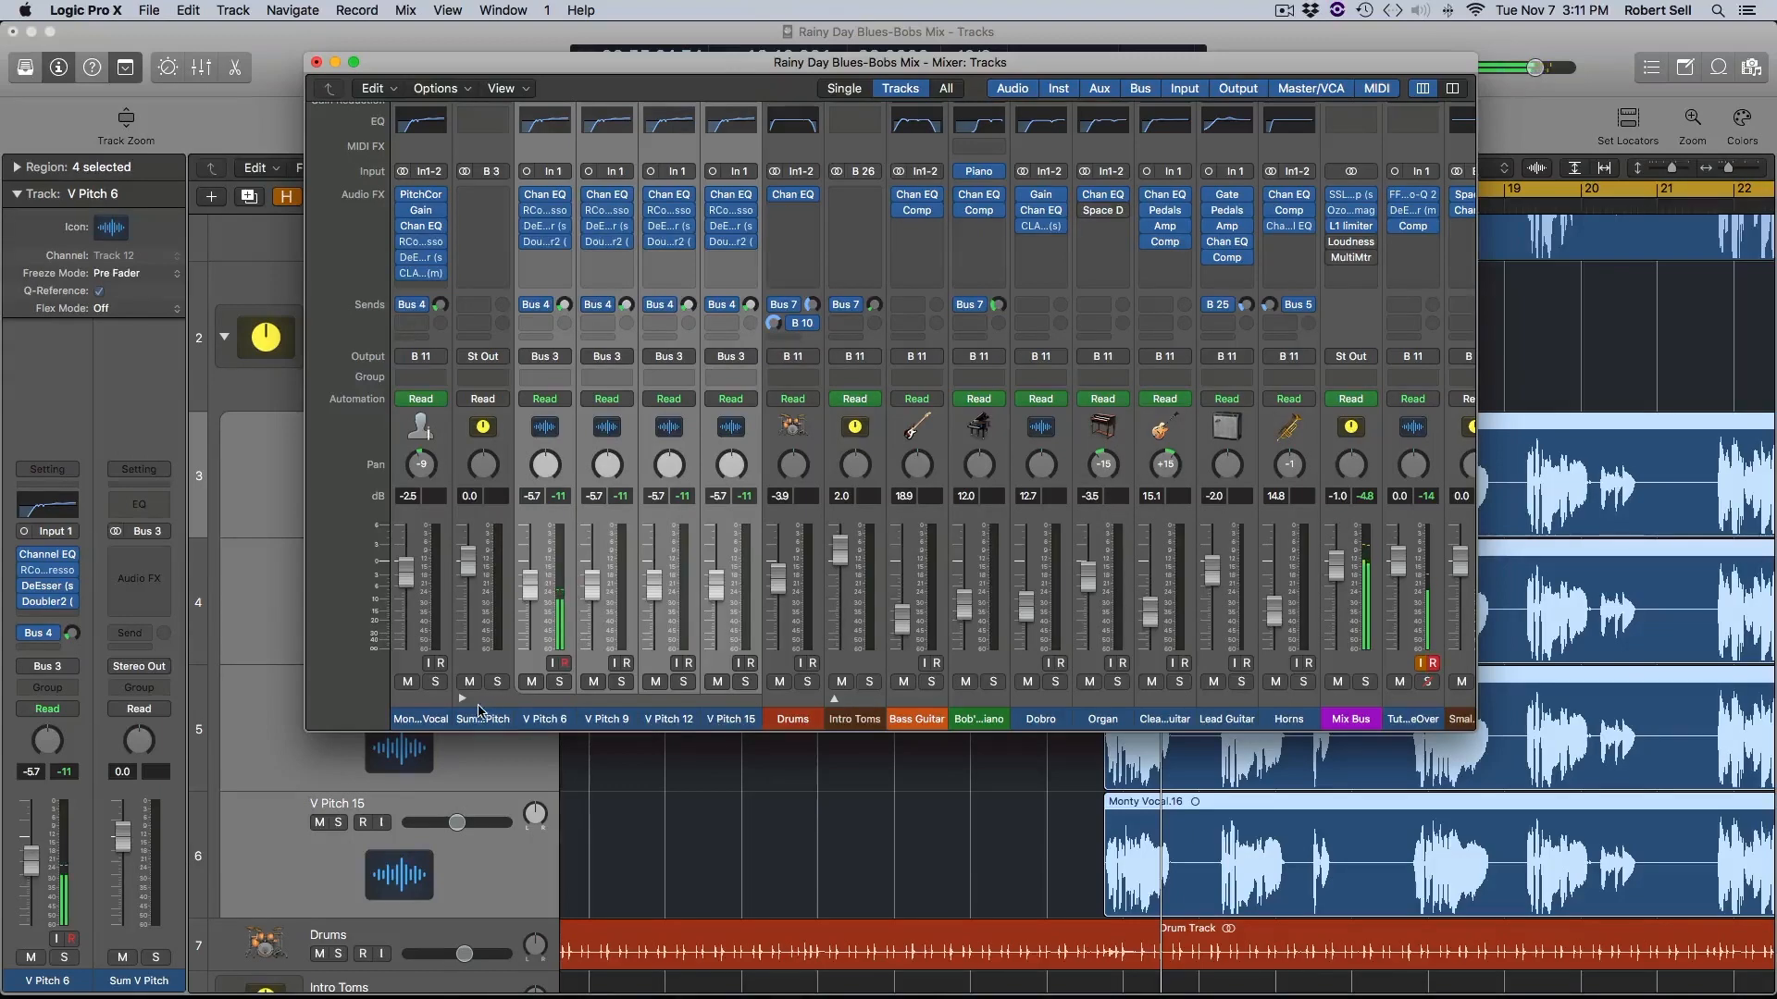
click(461, 701)
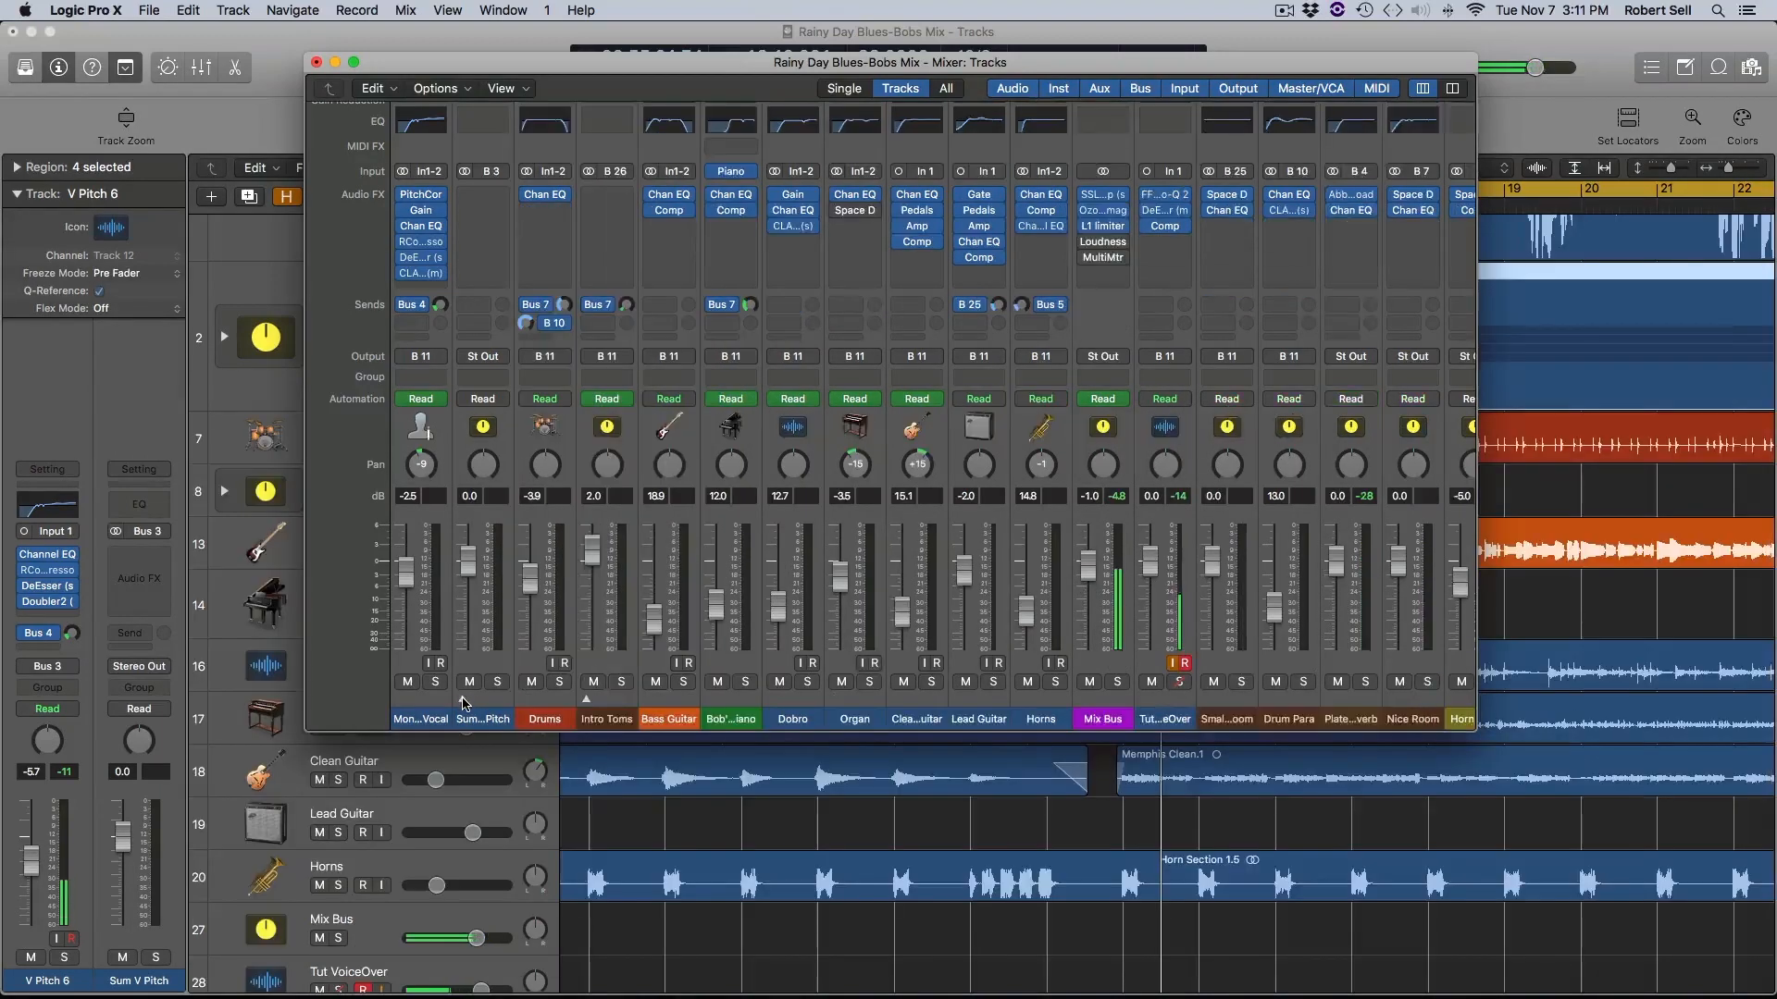
drag(470, 560, 474, 586)
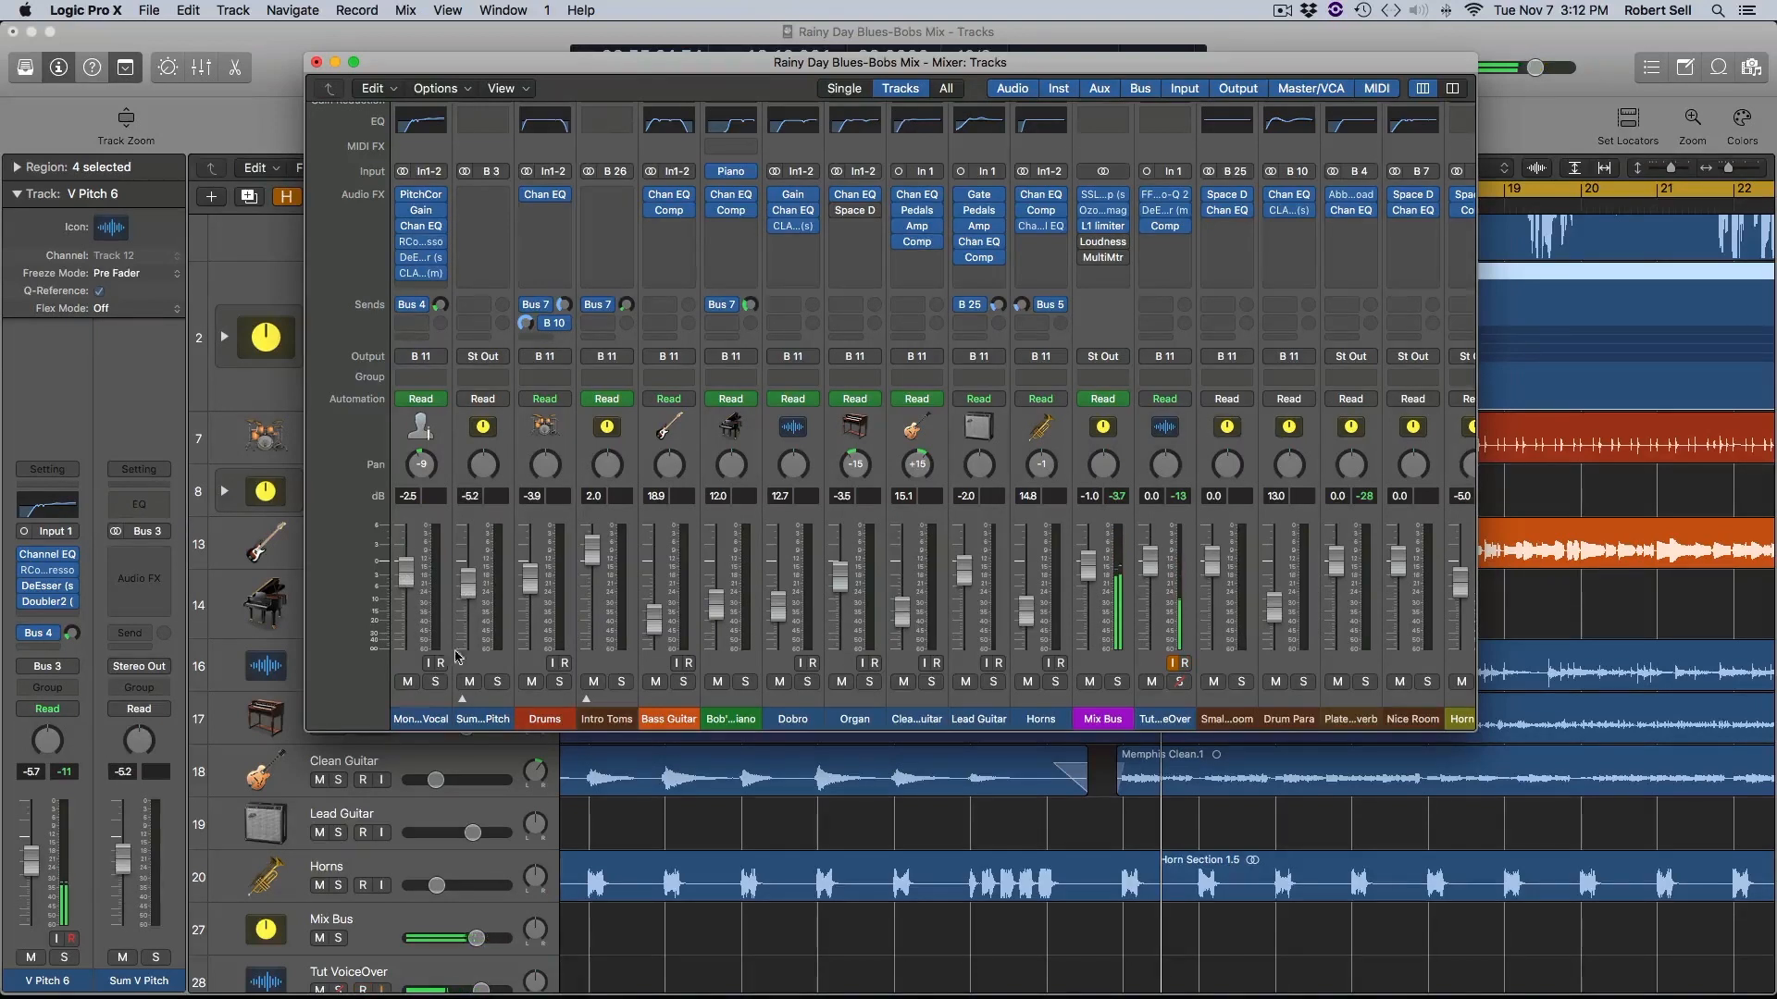
Step: Compare the lead vocal without and with the Sum V Pitch stack, first soloed and in the full mix by muting and unmuting the stack
click(436, 682)
click(498, 682)
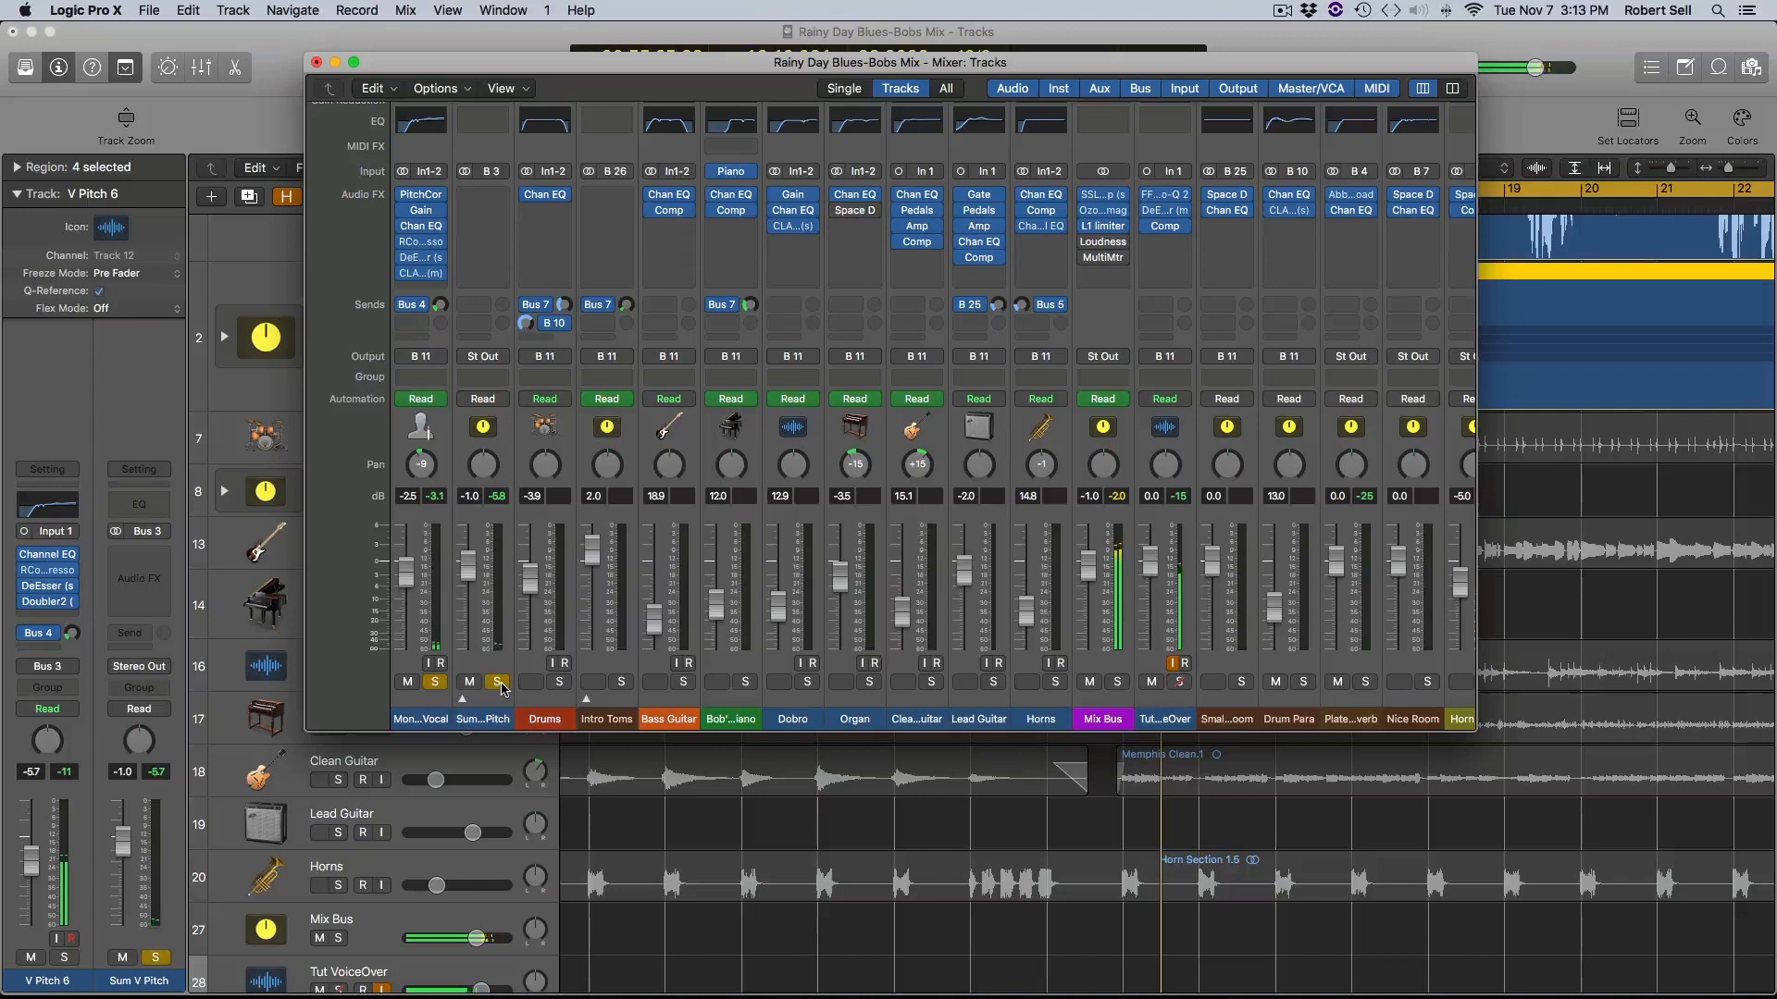
click(500, 683)
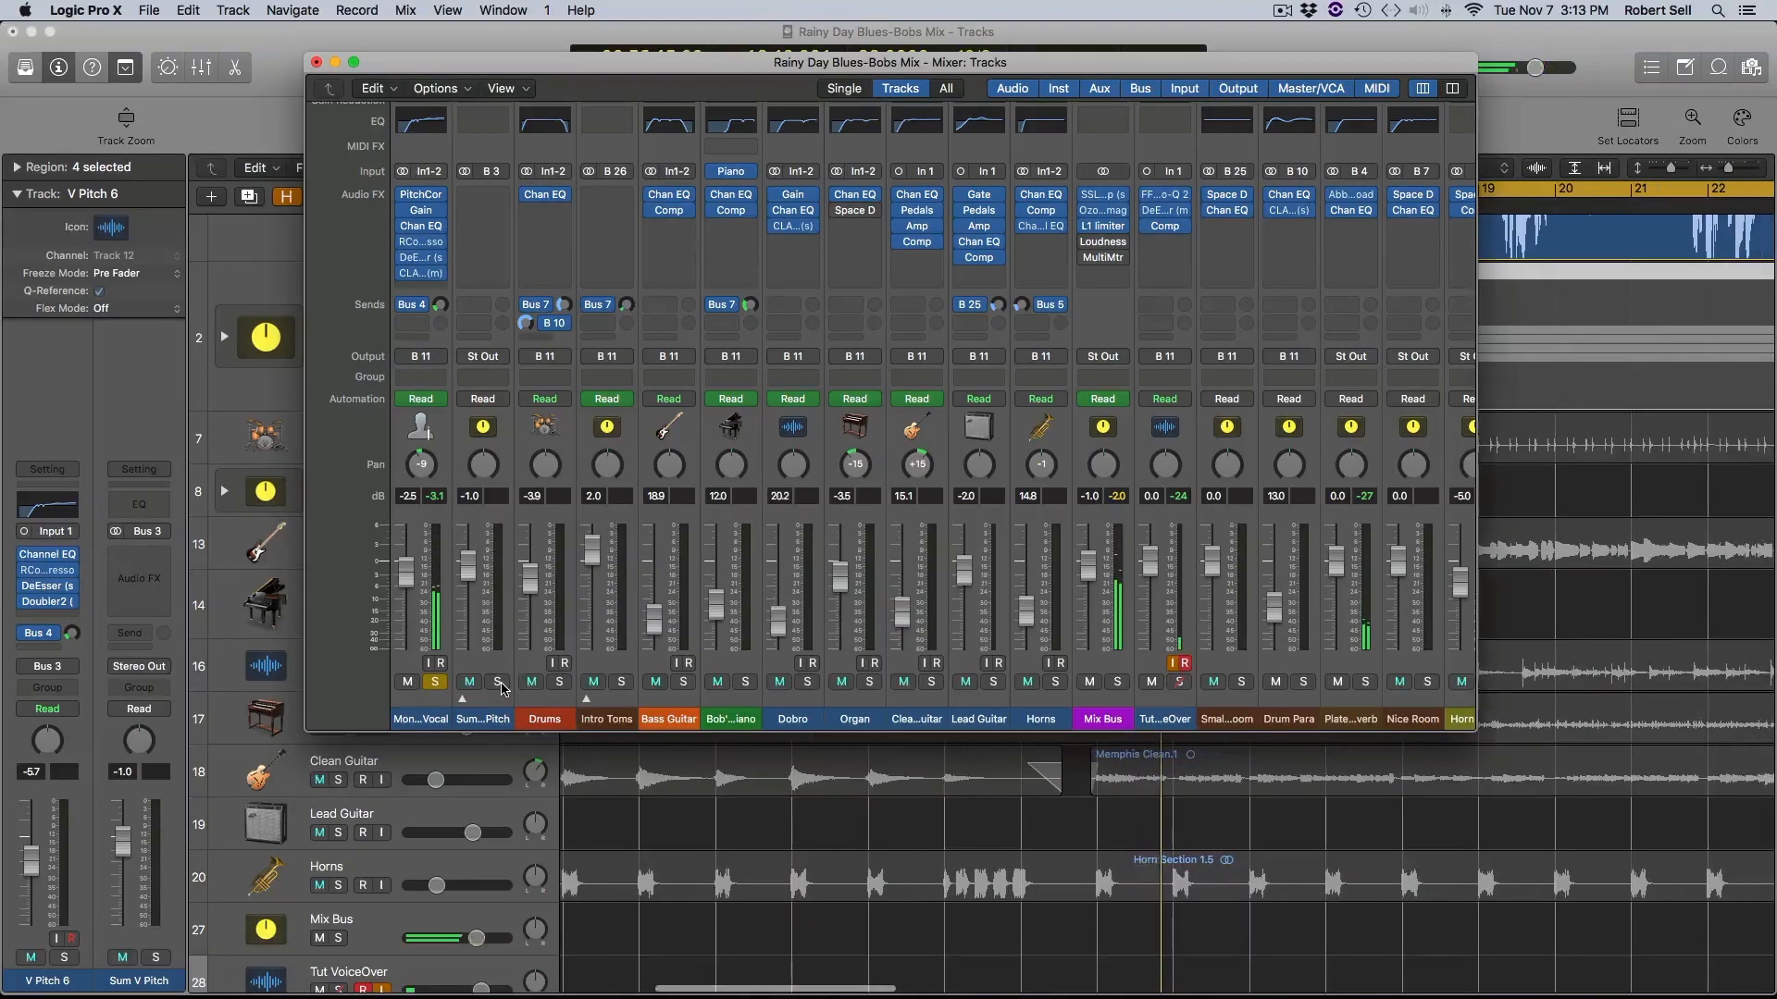
click(500, 683)
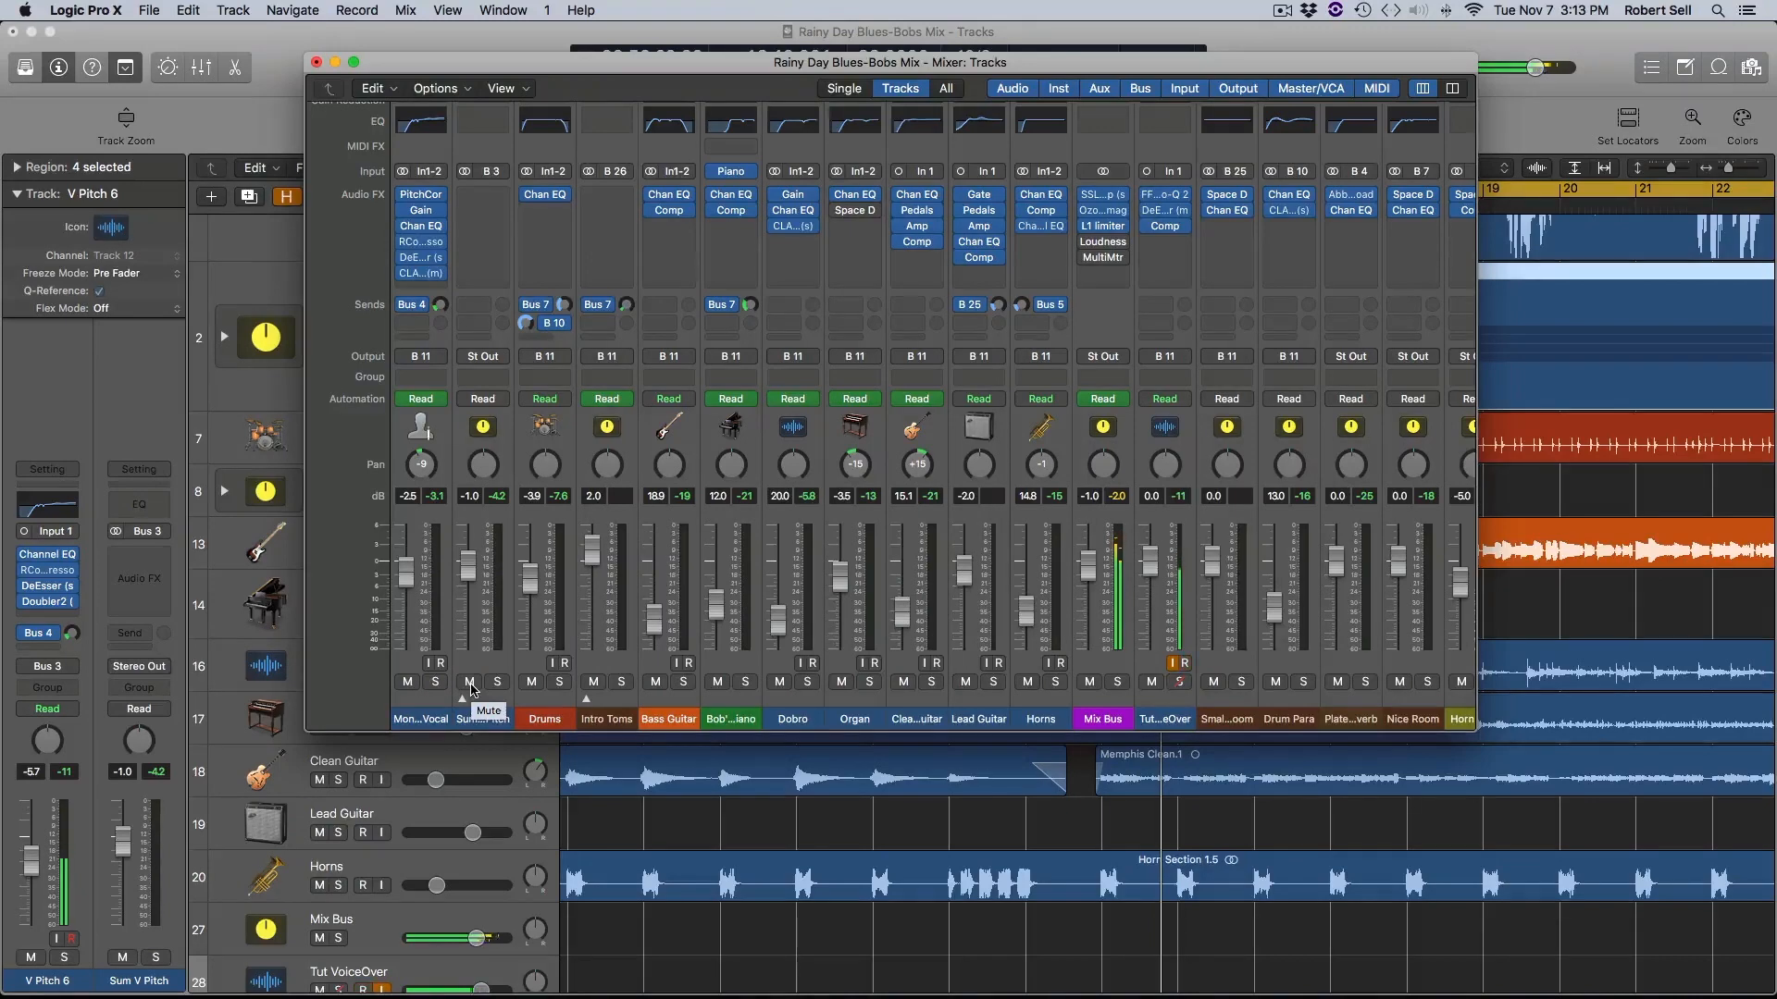
click(470, 683)
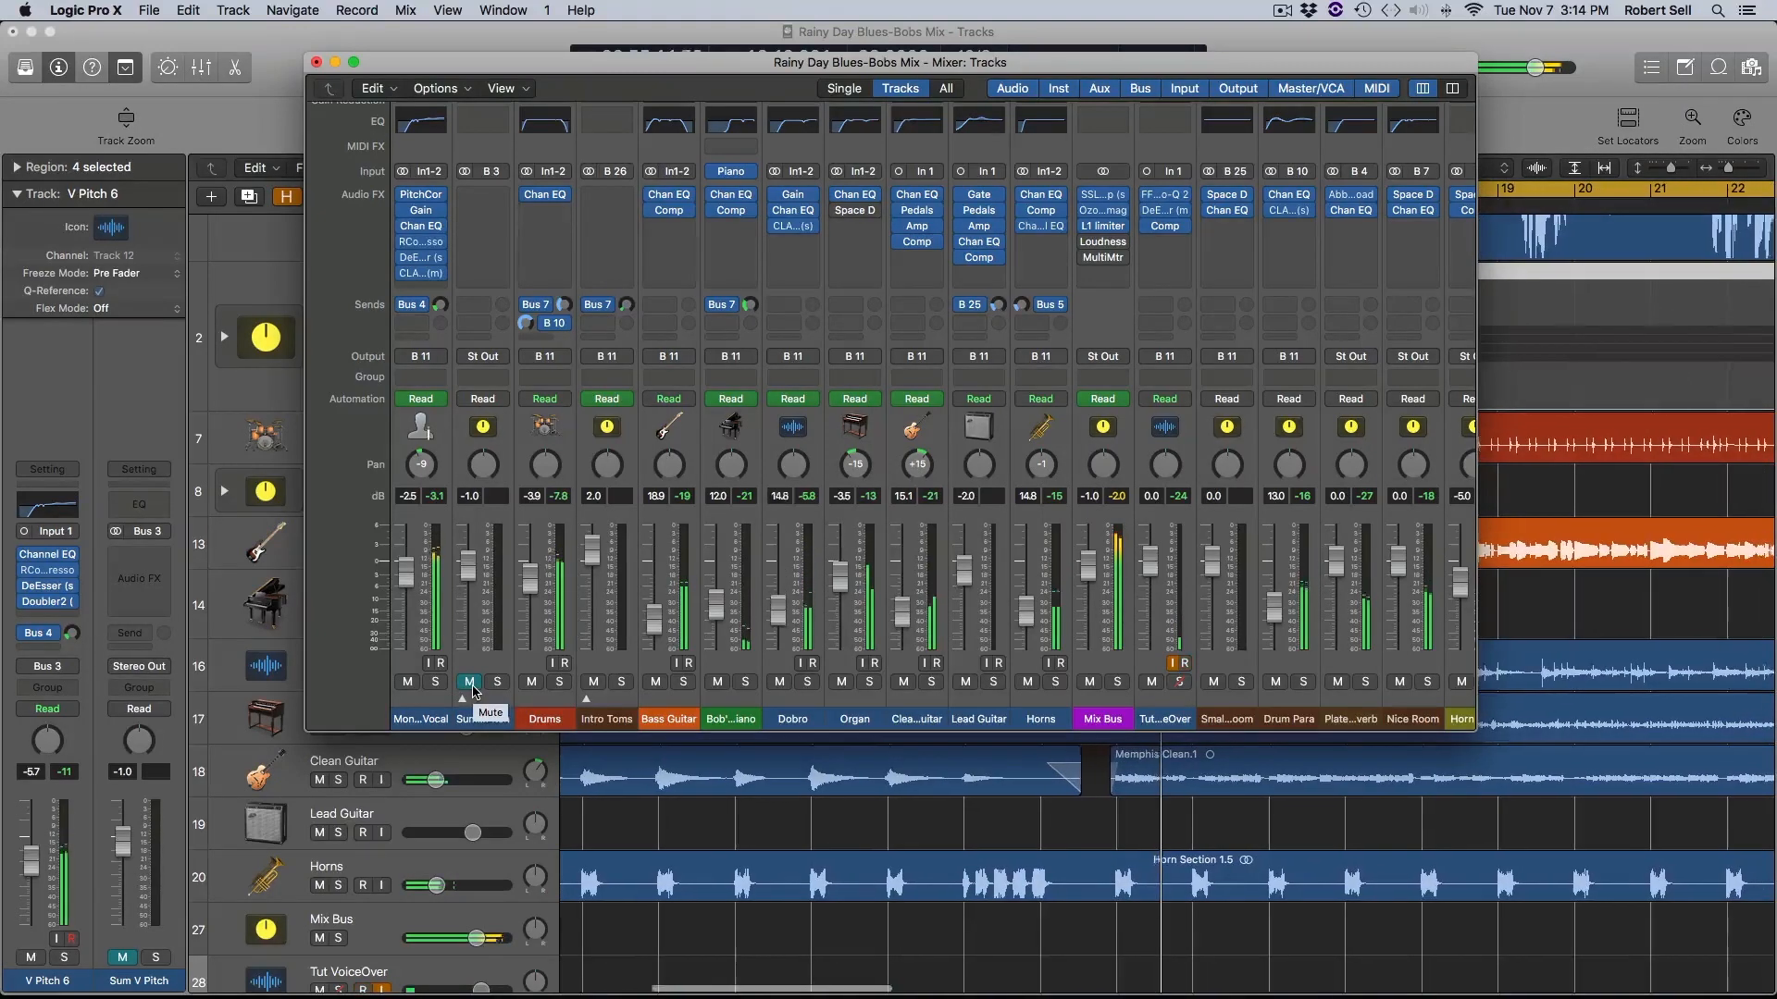
click(471, 683)
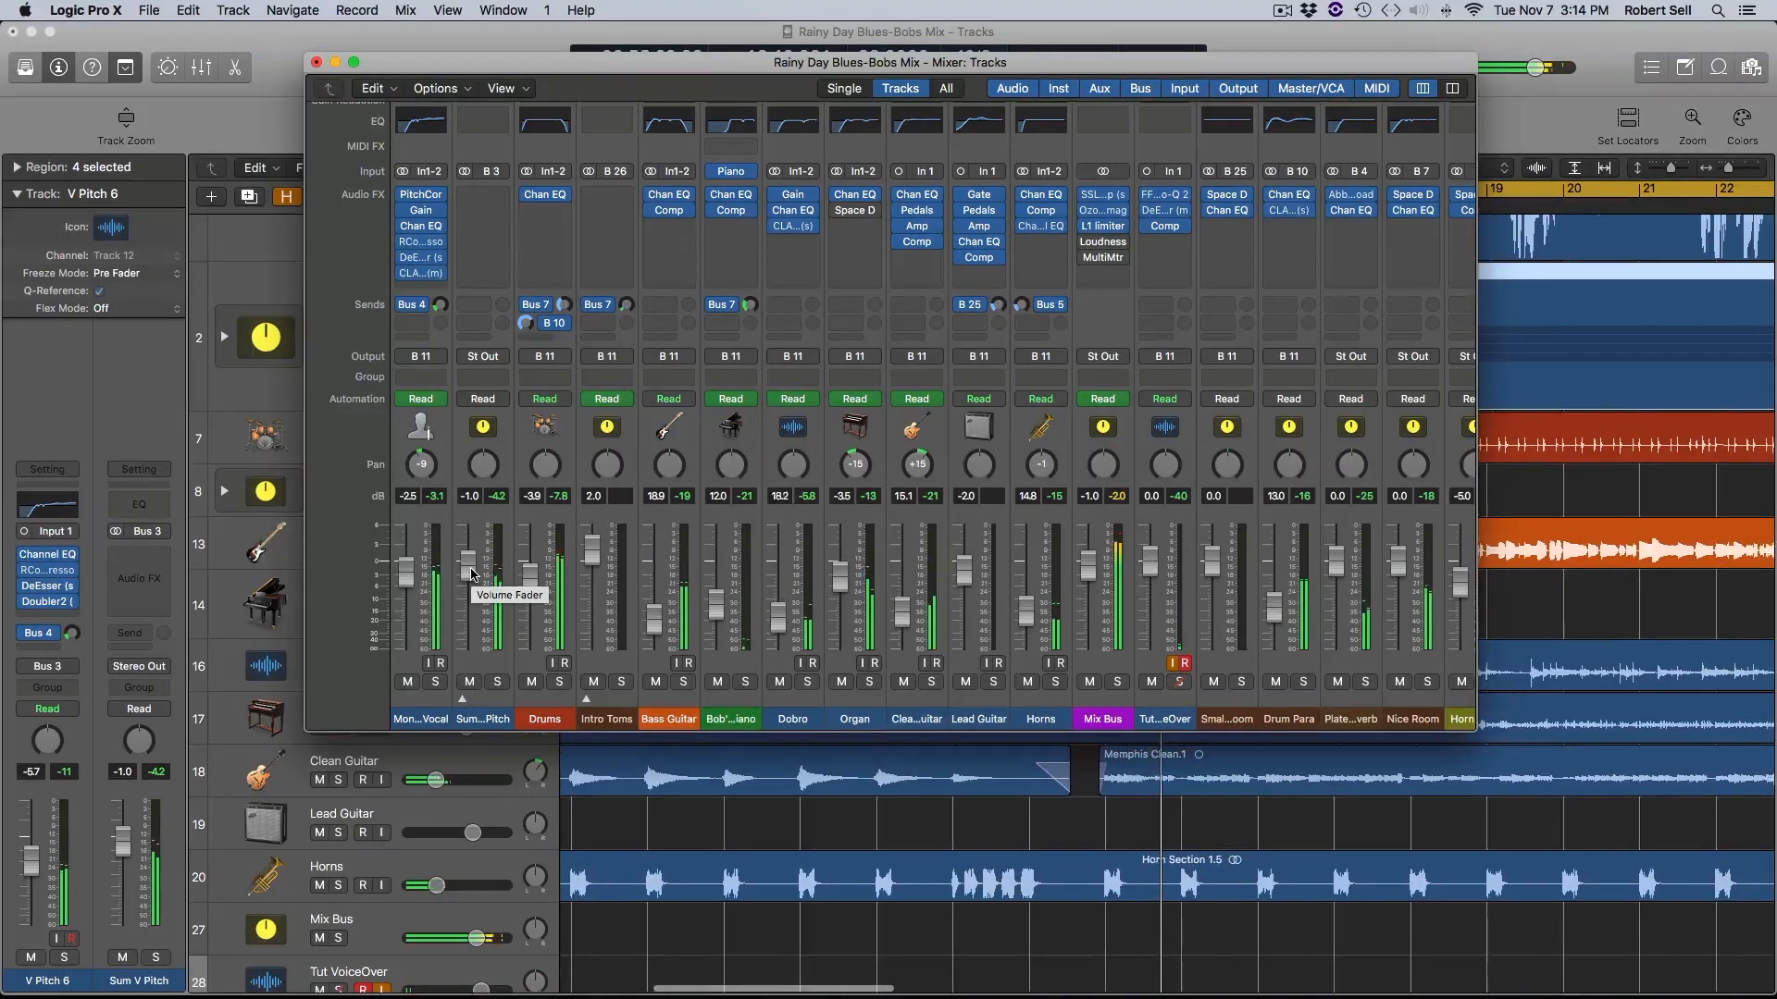
Step: Raise the Sum V Pitch stack's fader to 2.1 dB and compare the full mix with the stack muted and unmuted
alt+click(470, 574)
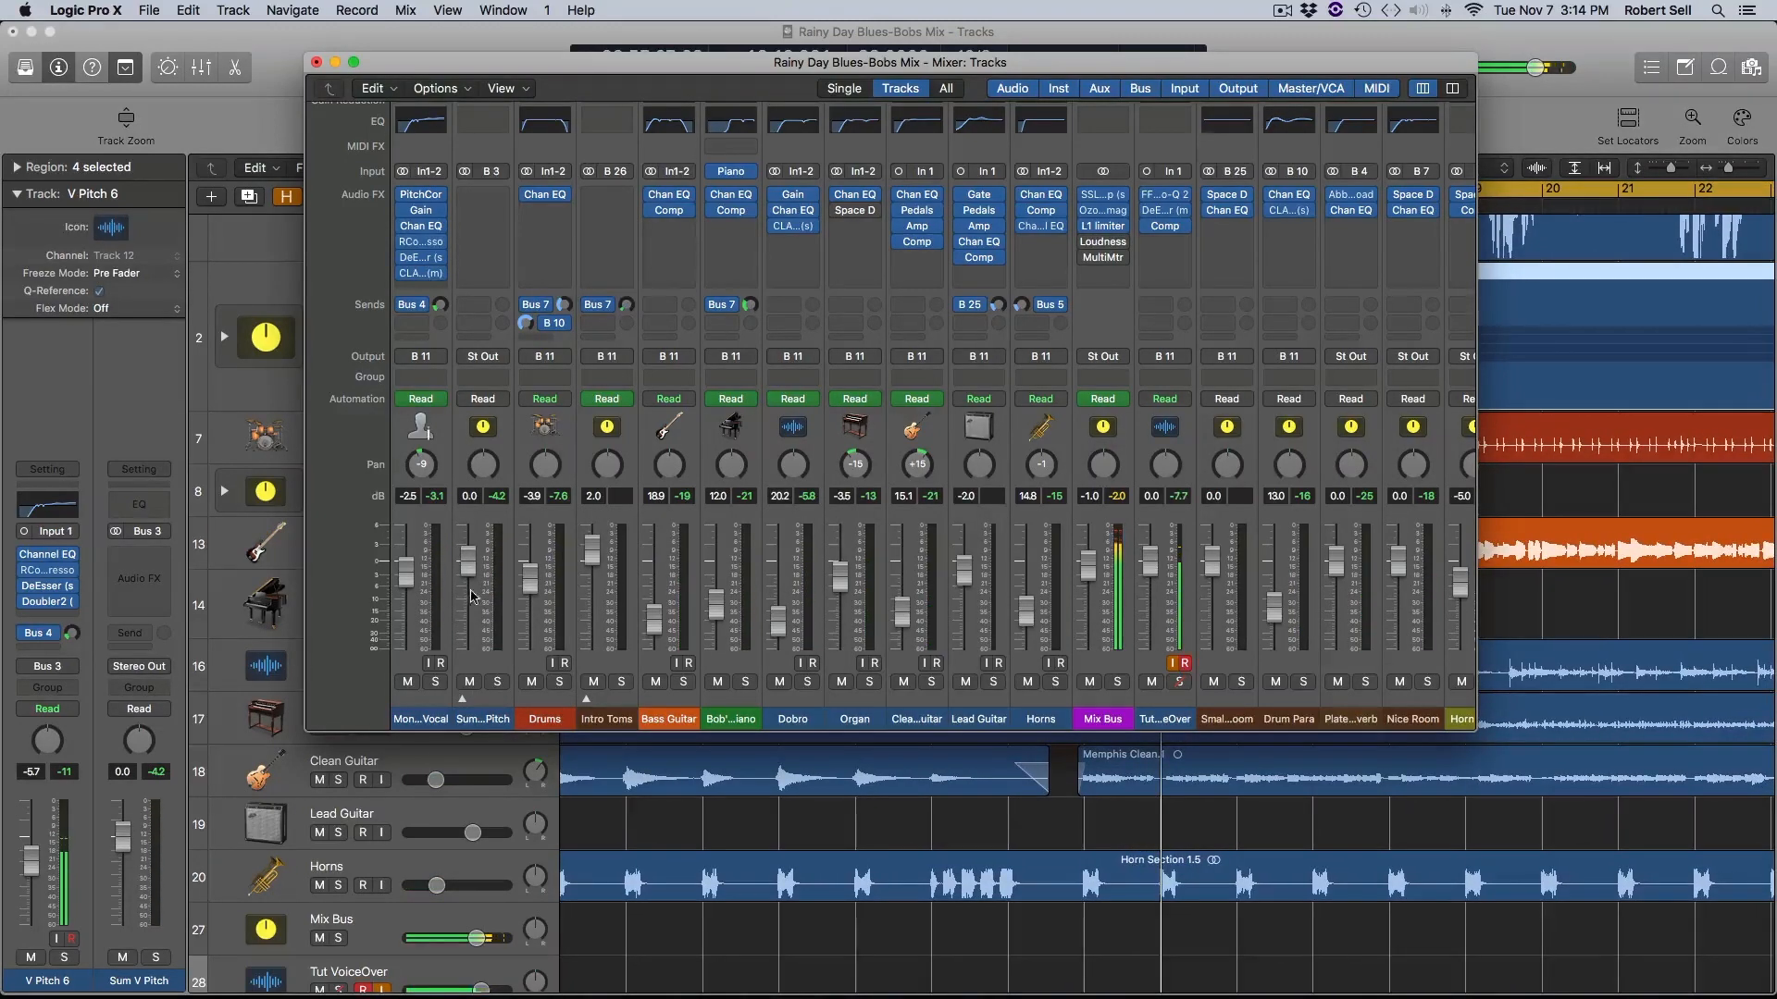
drag(473, 569, 474, 553)
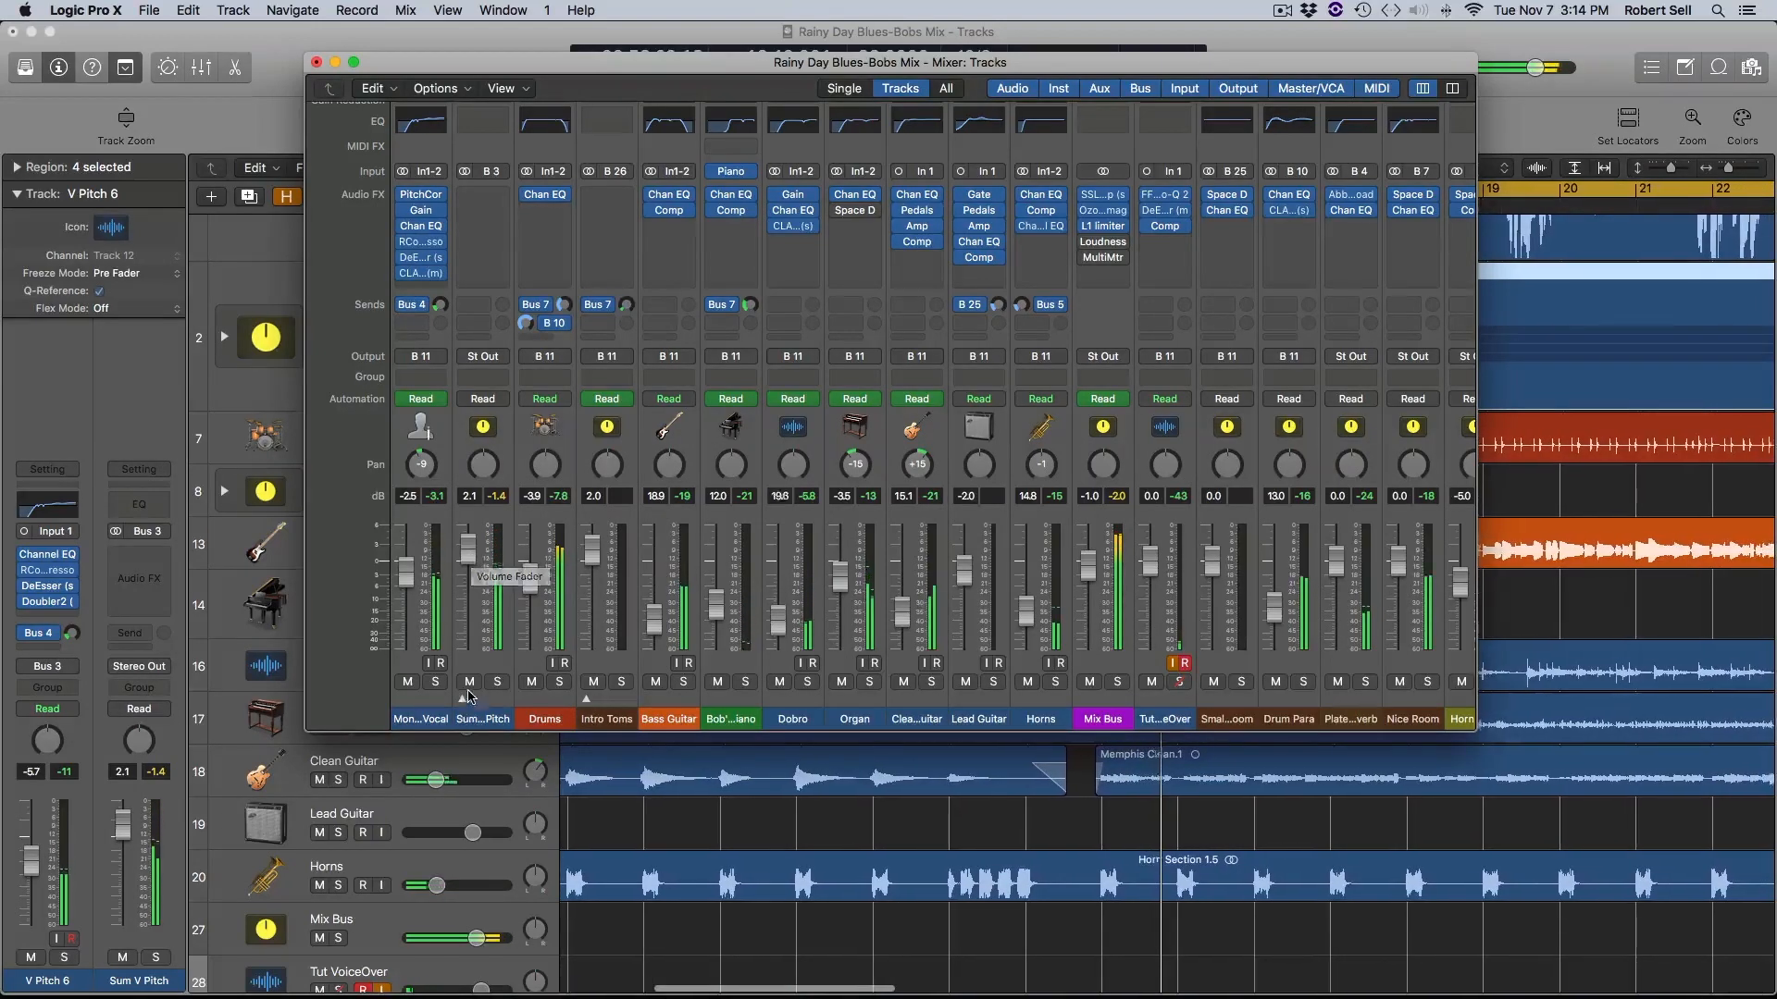
click(469, 682)
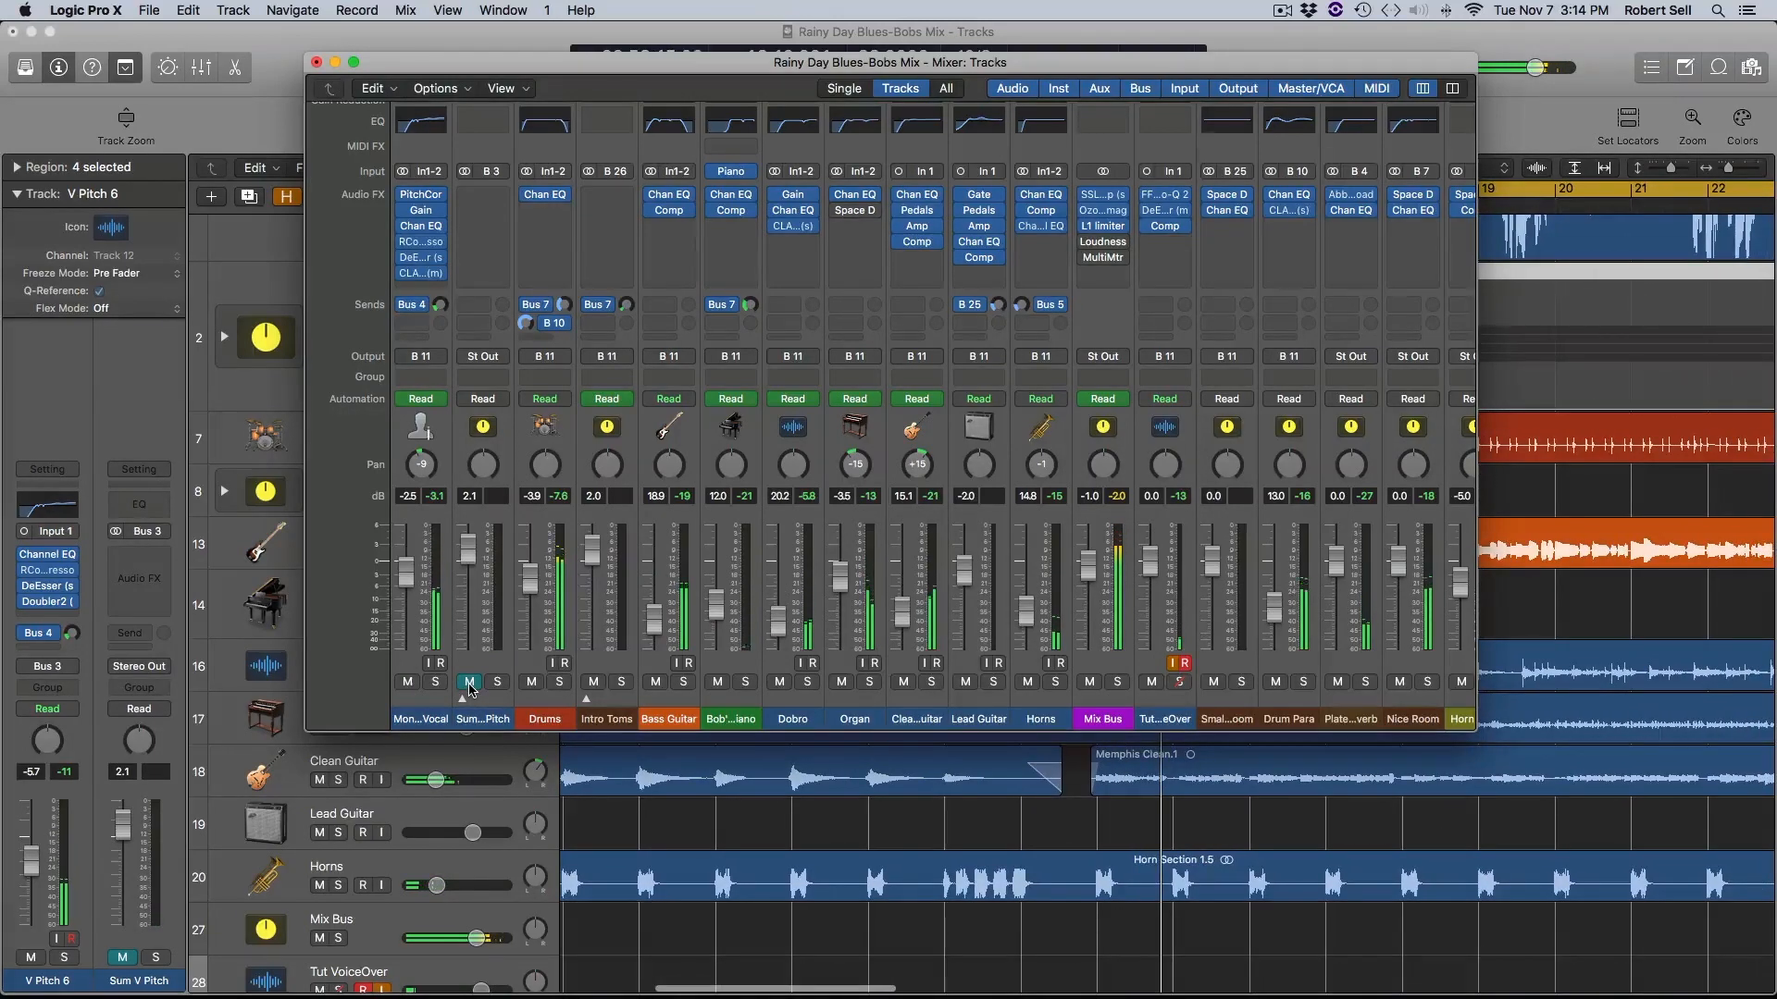
click(469, 682)
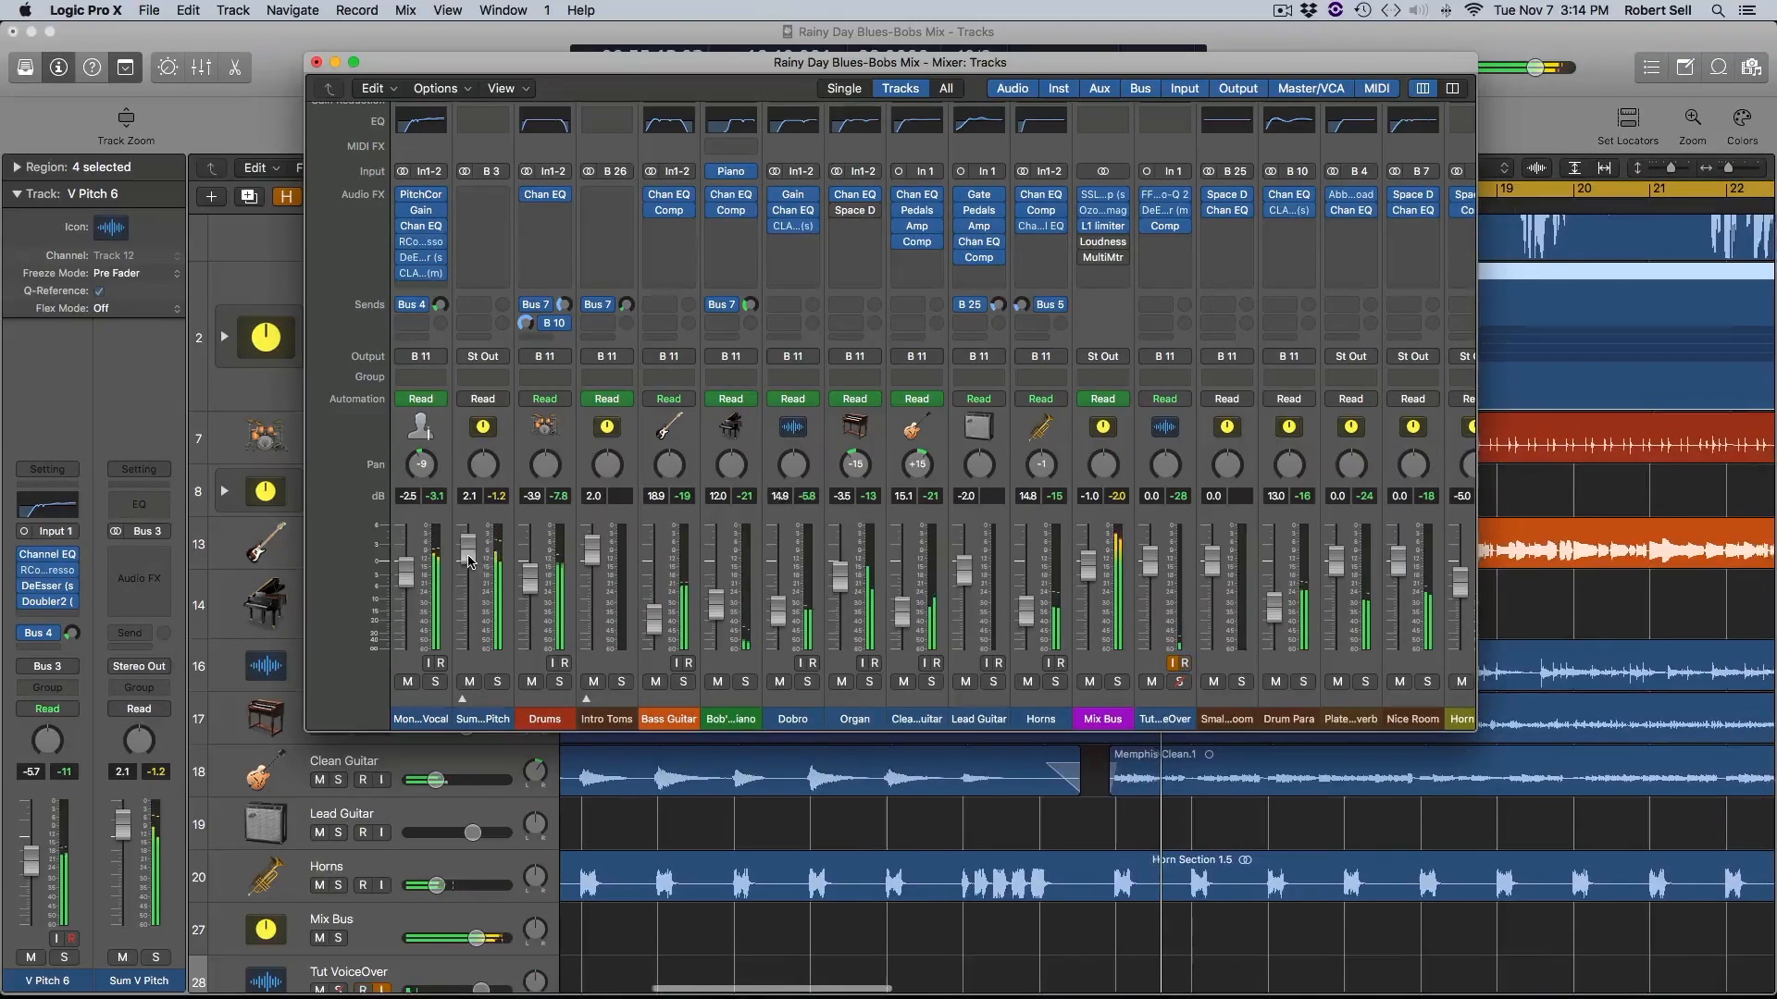
Step: Fine-tune the Sum V Pitch stack's level against the lead vocal during playback, settling its fader at 0.1 dB
drag(469, 551, 468, 556)
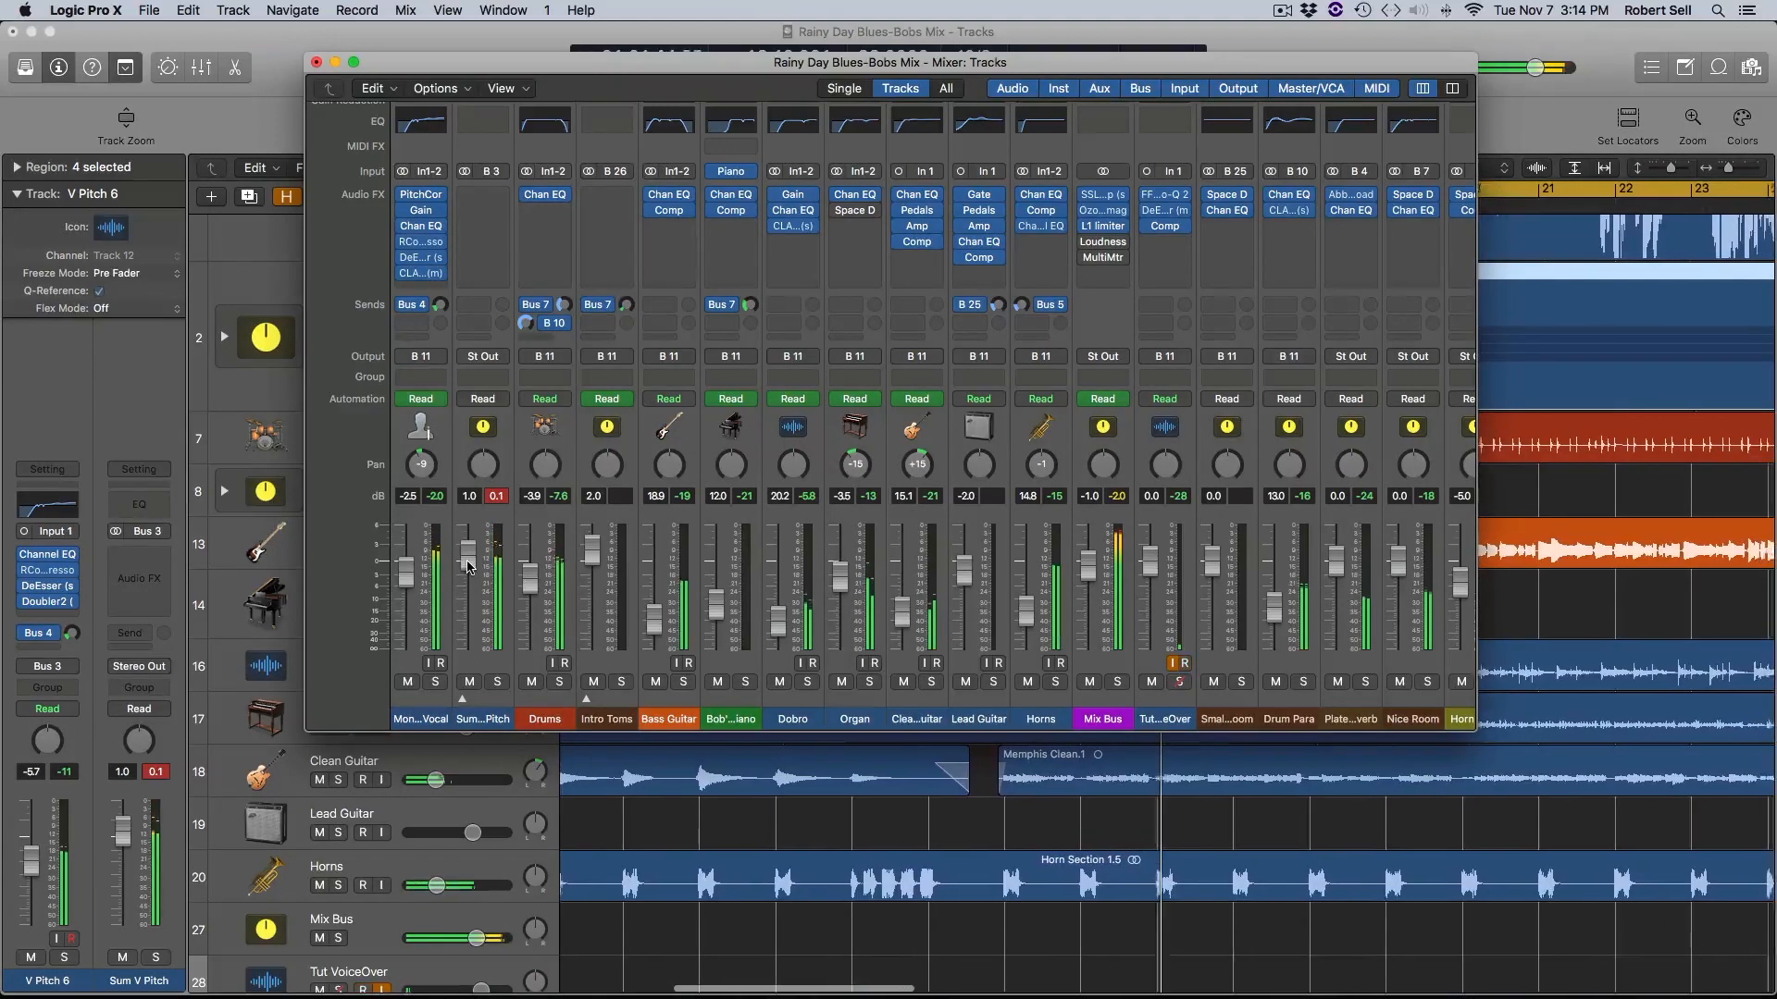
drag(470, 568, 471, 570)
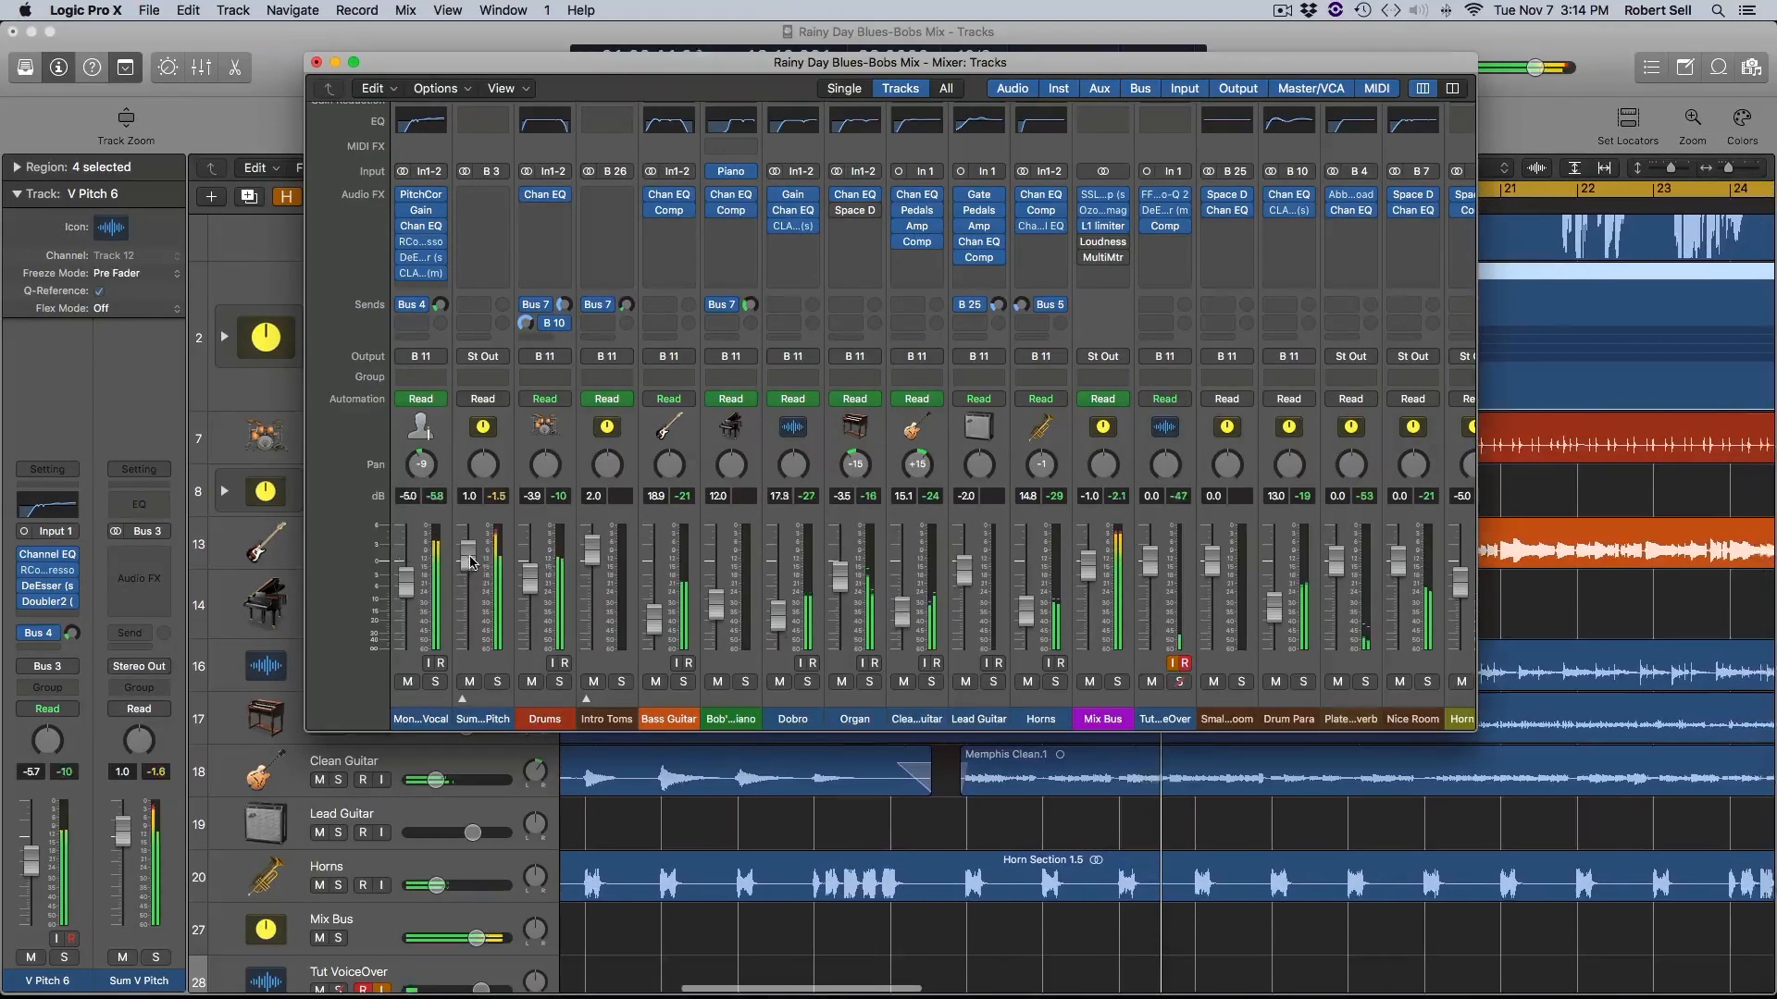
drag(469, 558, 468, 560)
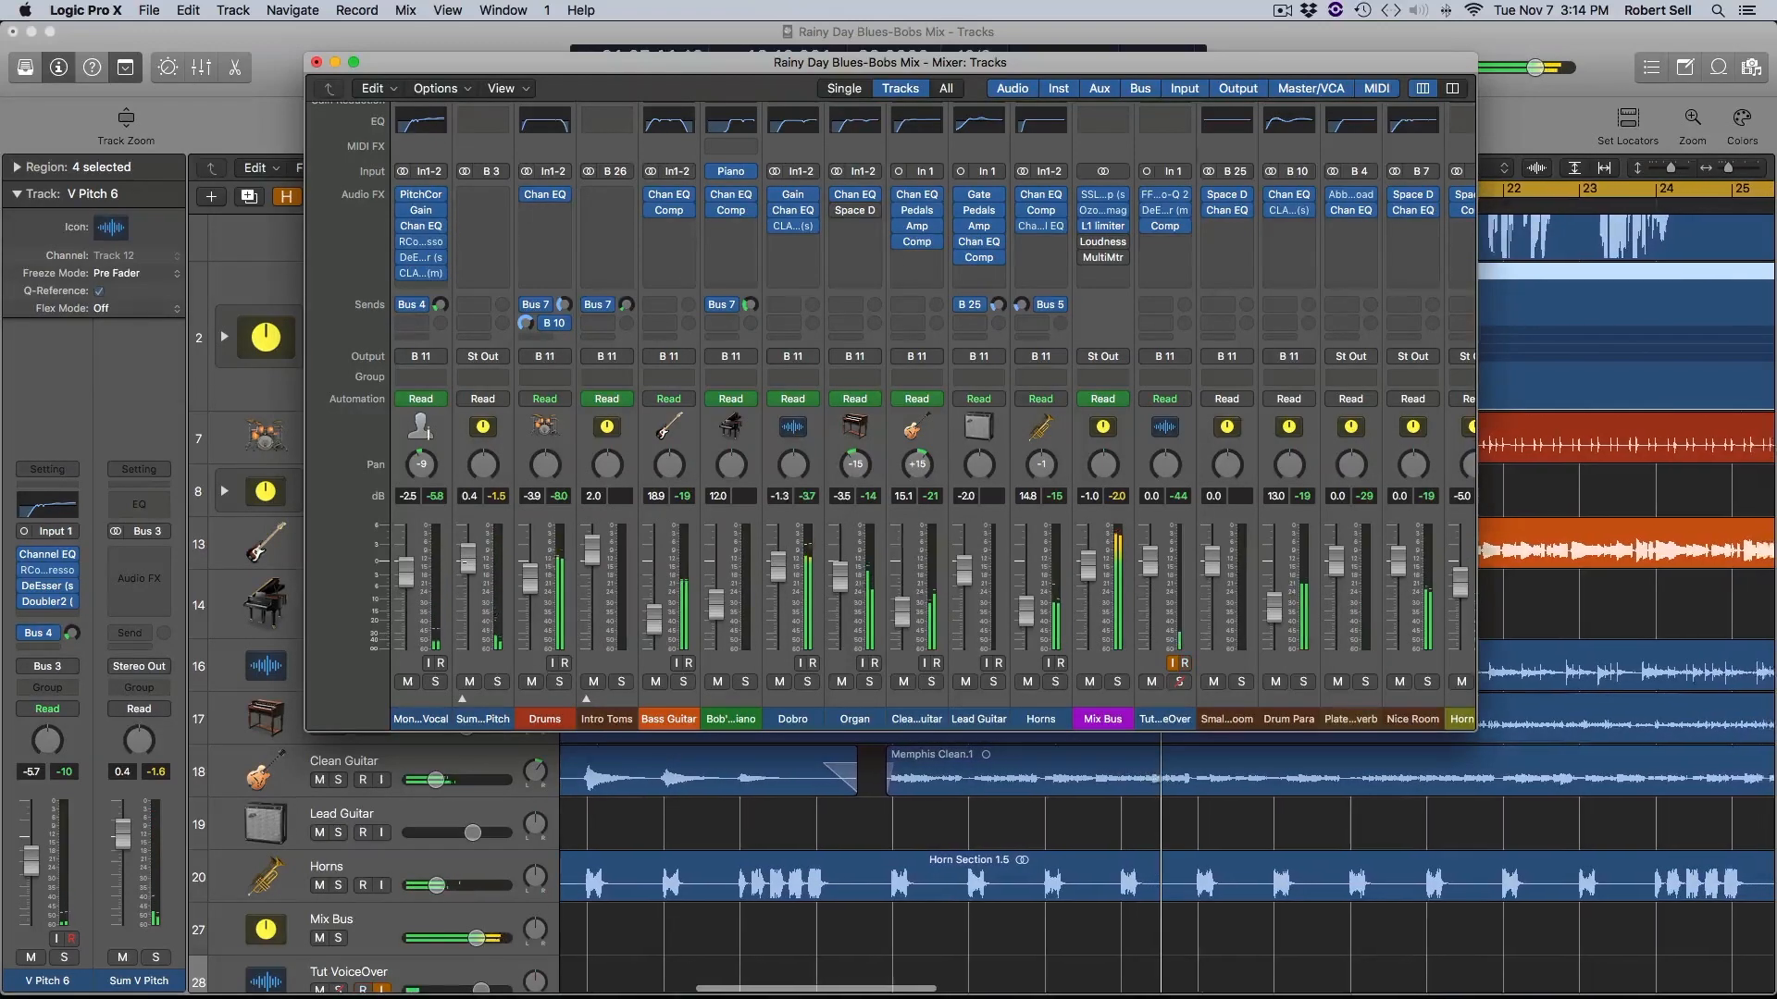
drag(468, 558, 469, 554)
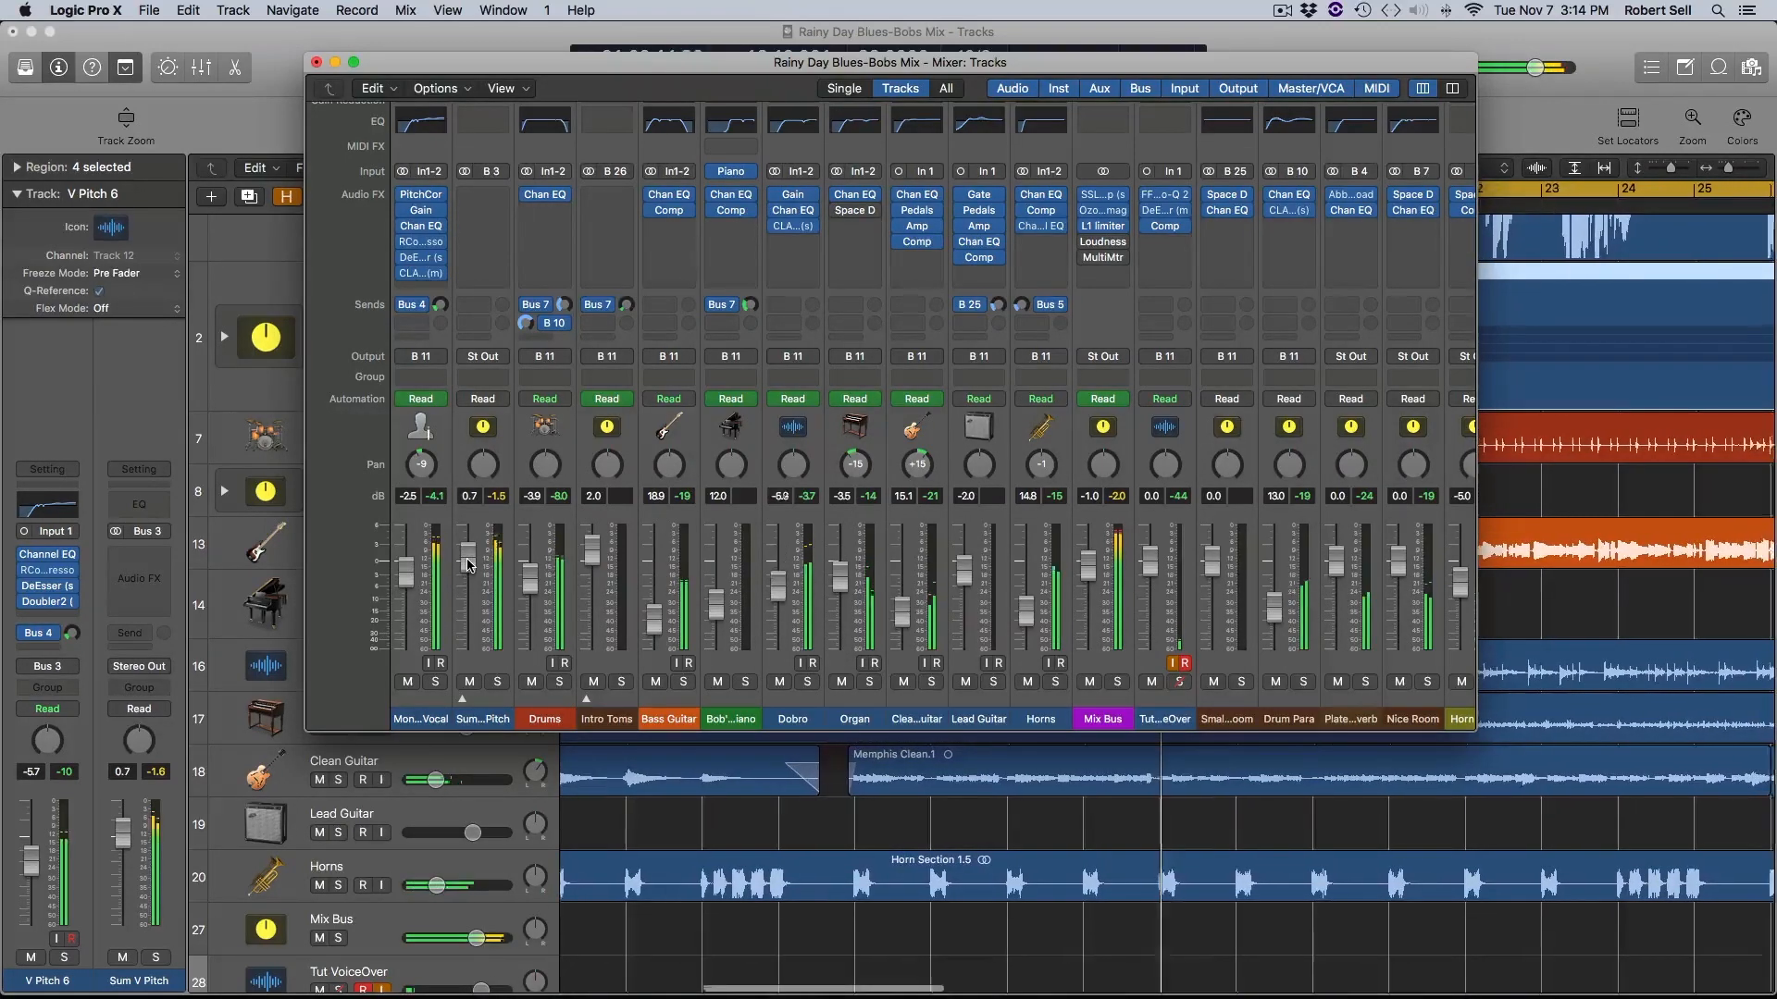
drag(468, 557, 468, 563)
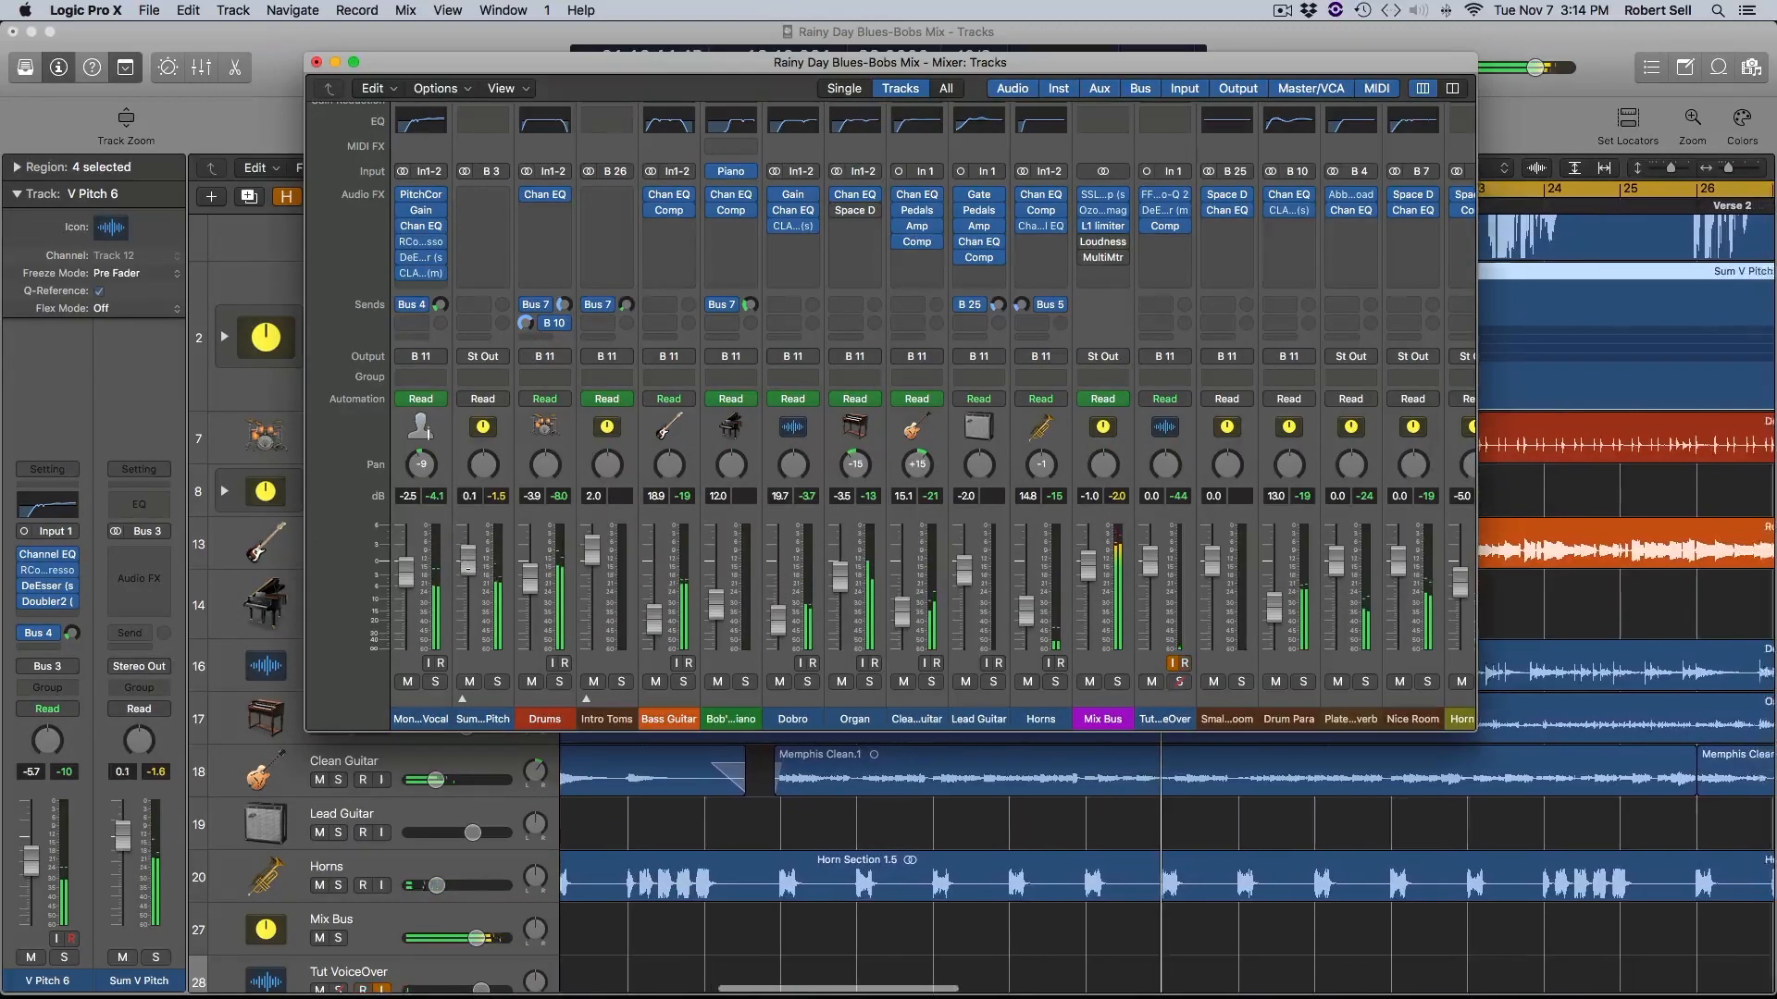